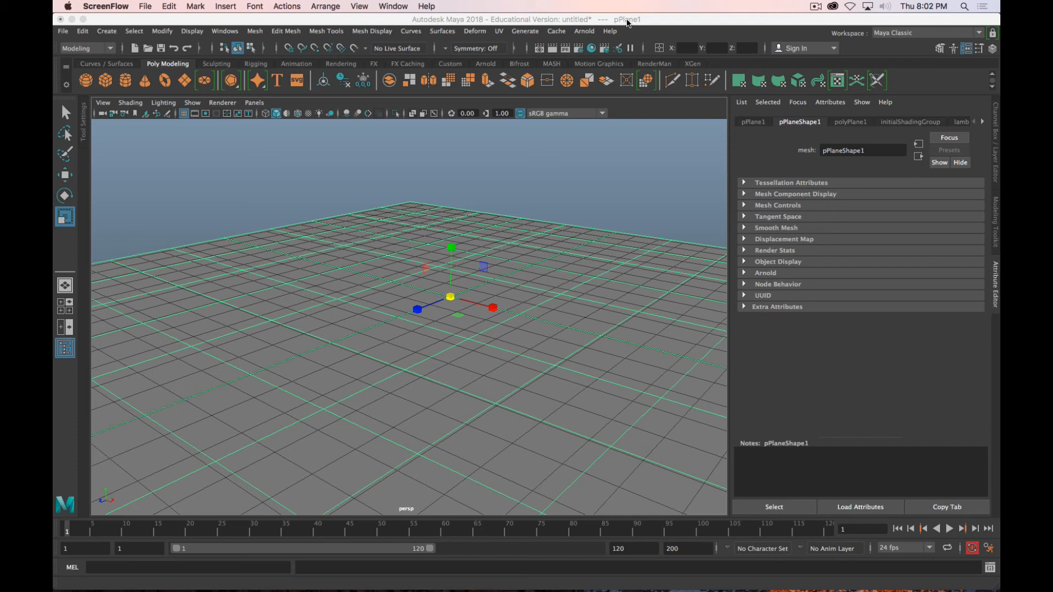
# Deselect the ground plane and open the Paint Effects brush library
pyautogui.click(578, 174)
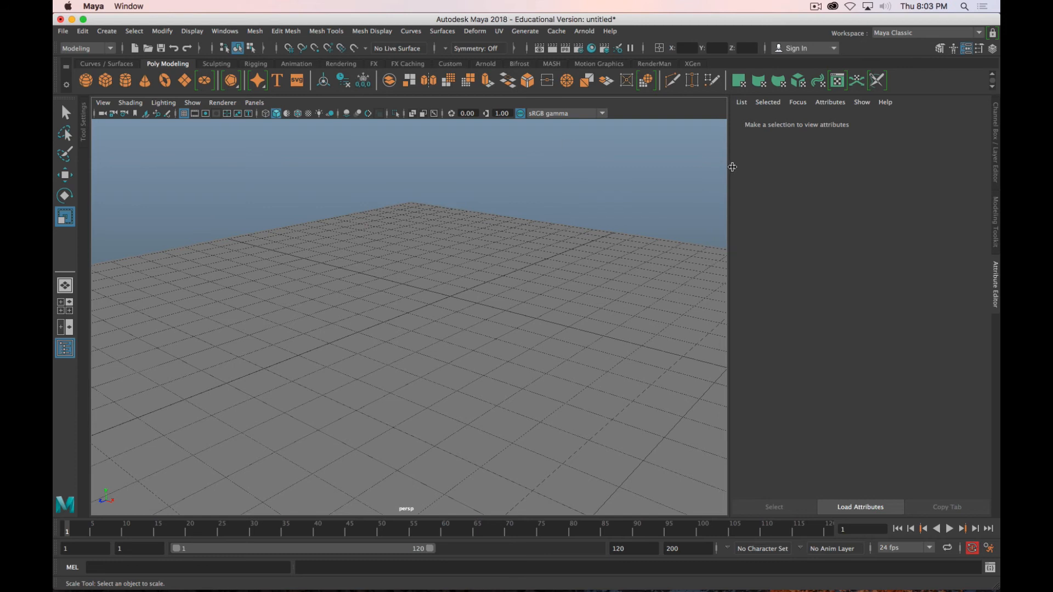
pyautogui.click(517, 33)
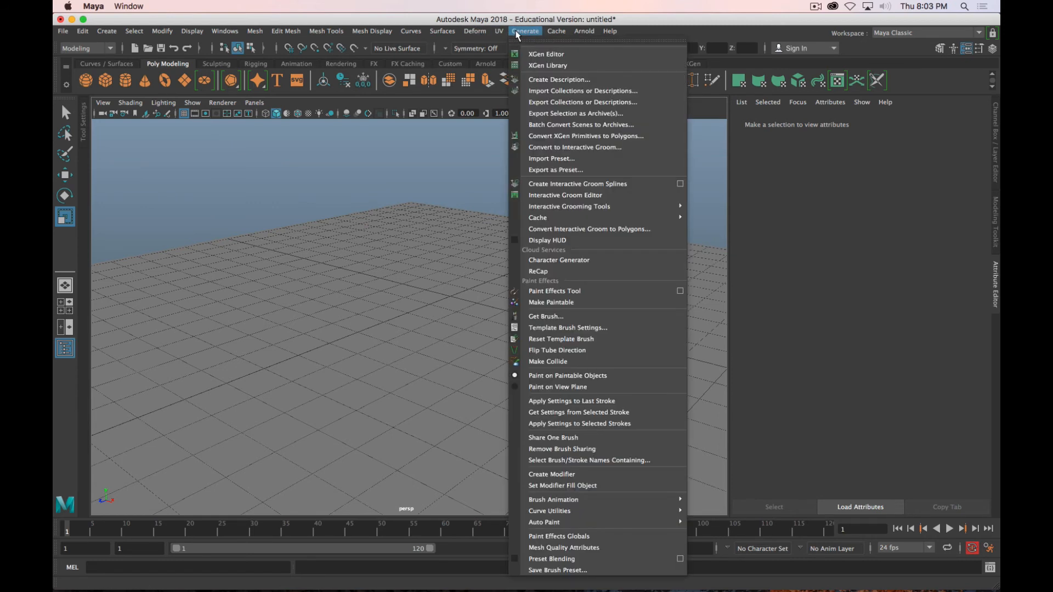
pyautogui.click(562, 320)
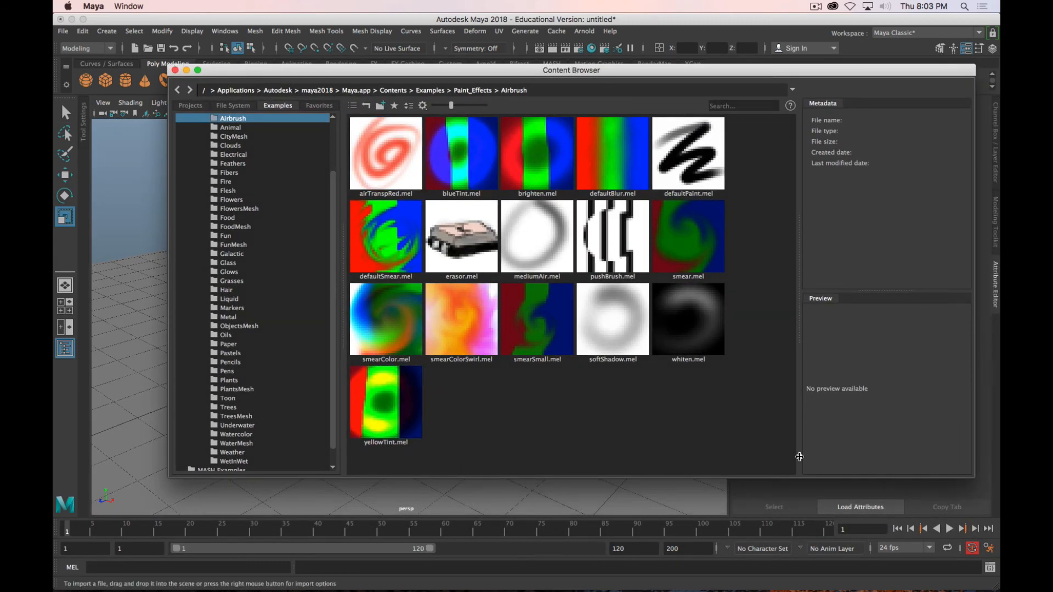
# Browse the Sculpting Base Meshes examples, including the Animals, Clothing, Vehicles, Weapons and Props categories
pyautogui.scroll(3, 277, 313)
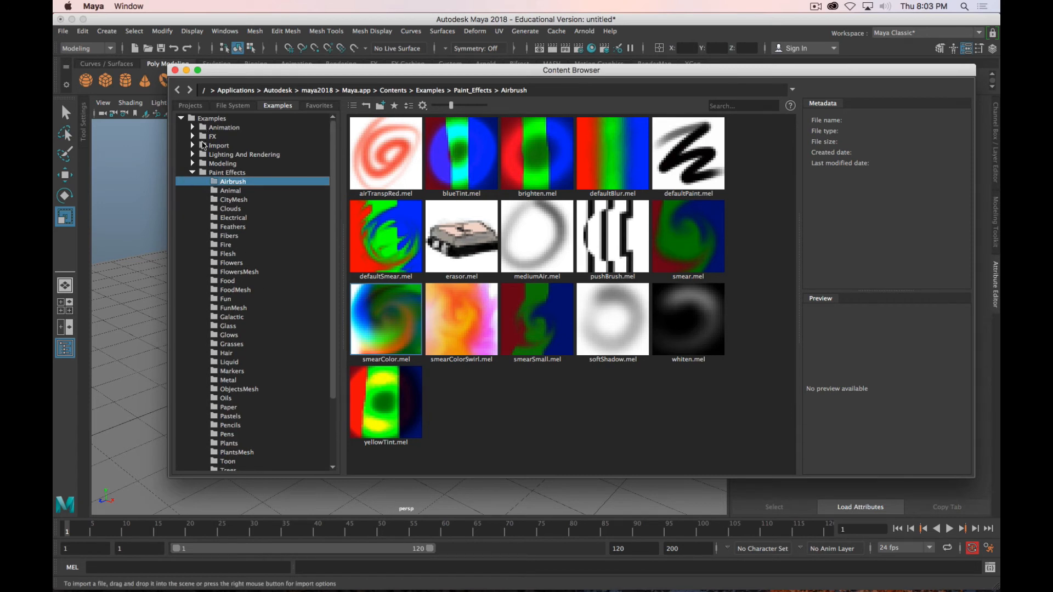
pyautogui.doubleClick(222, 174)
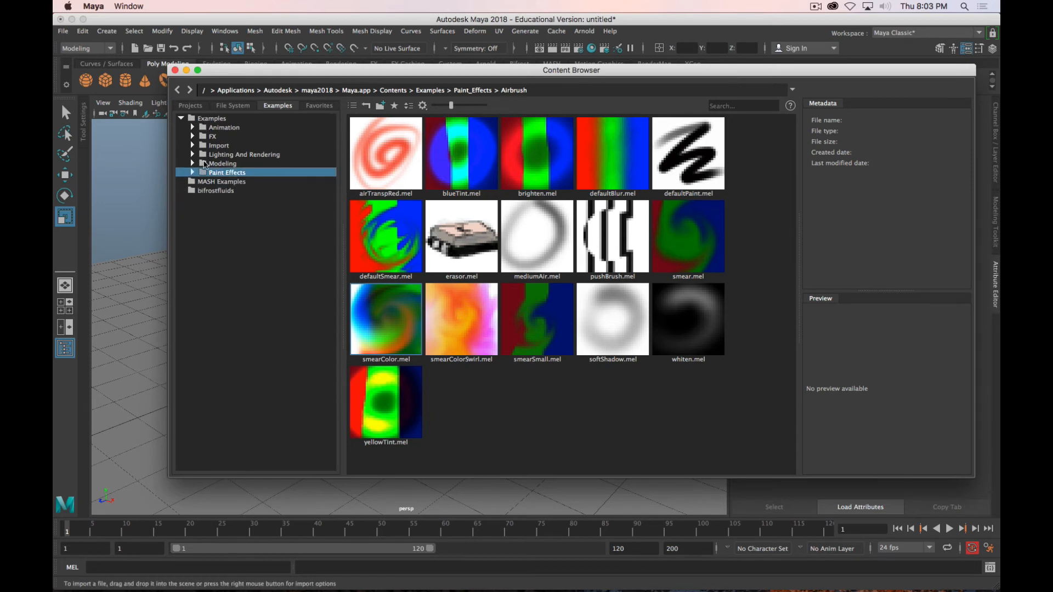
pyautogui.click(194, 163)
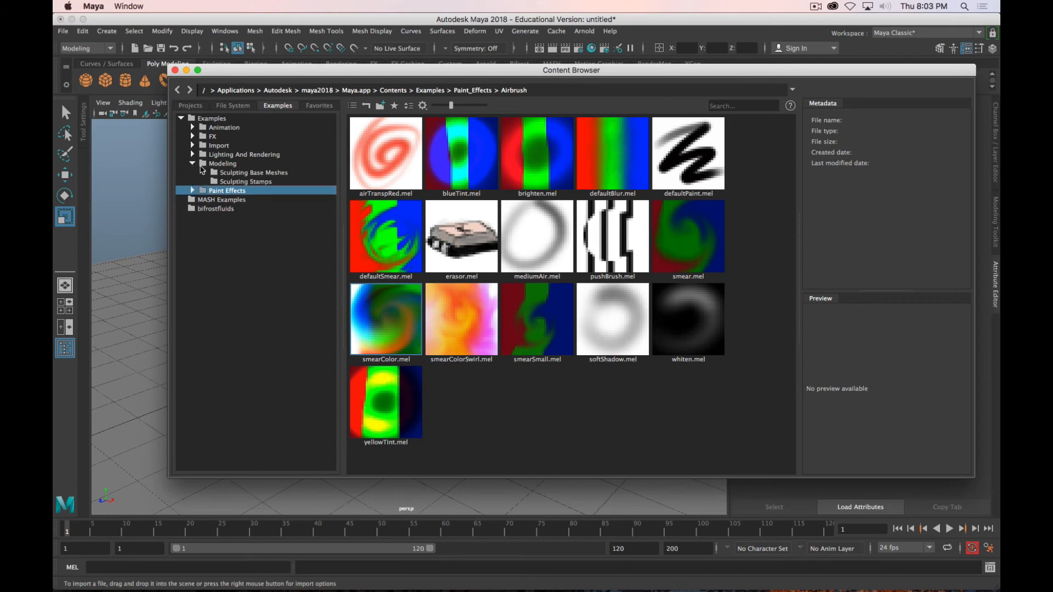
pyautogui.doubleClick(237, 174)
pyautogui.click(240, 199)
pyautogui.click(240, 182)
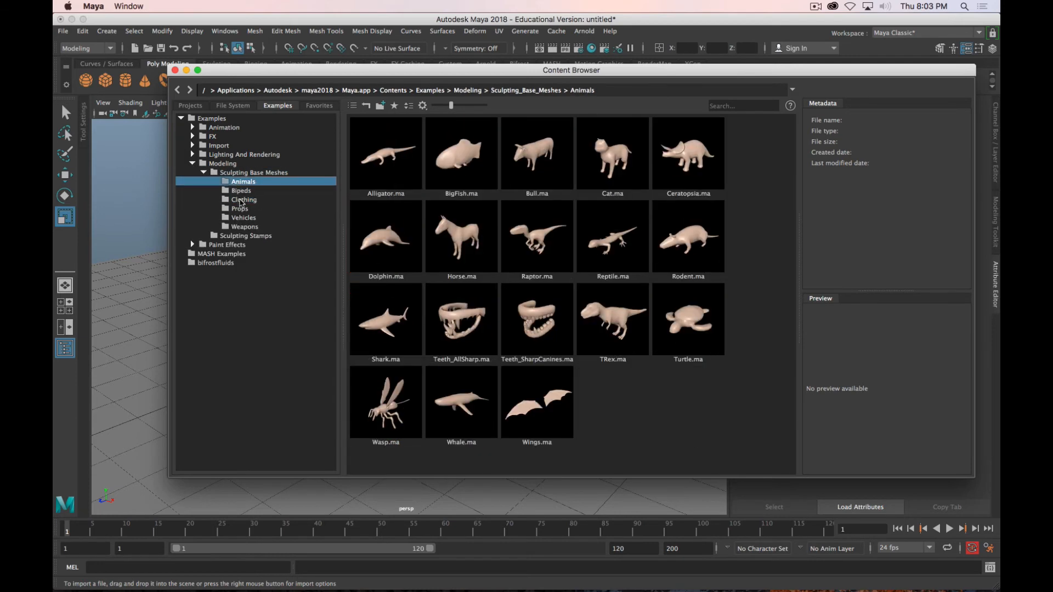
pyautogui.click(241, 200)
pyautogui.click(241, 219)
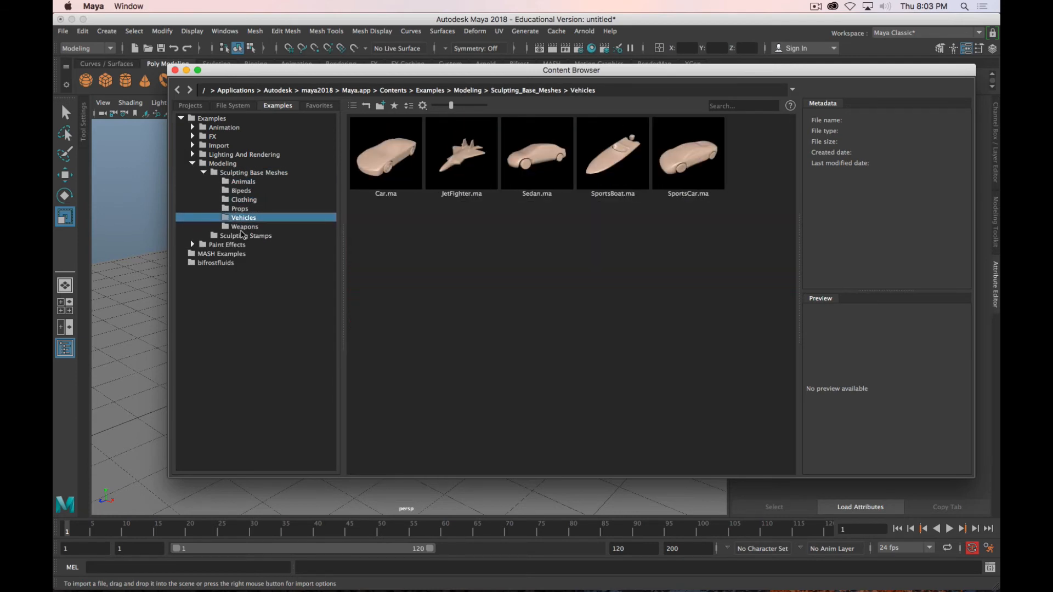
pyautogui.click(244, 234)
pyautogui.click(241, 209)
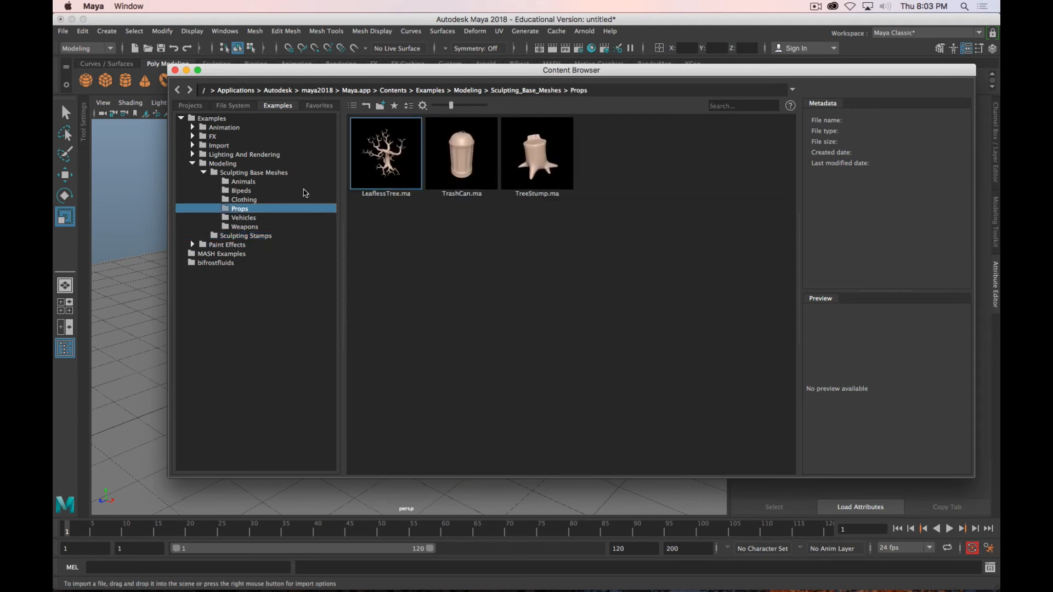
pyautogui.click(204, 173)
# Choose the palmLeafy.mel brush from the PlantsMesh category of Paint Effects and put the Content Browser away
pyautogui.doubleClick(236, 190)
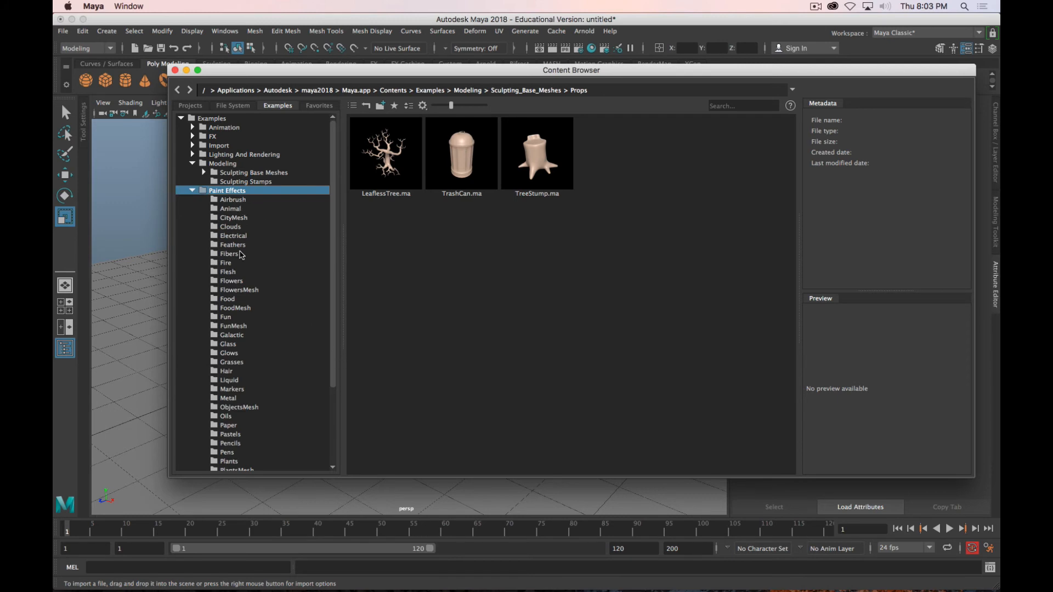
pyautogui.scroll(-3, 240, 255)
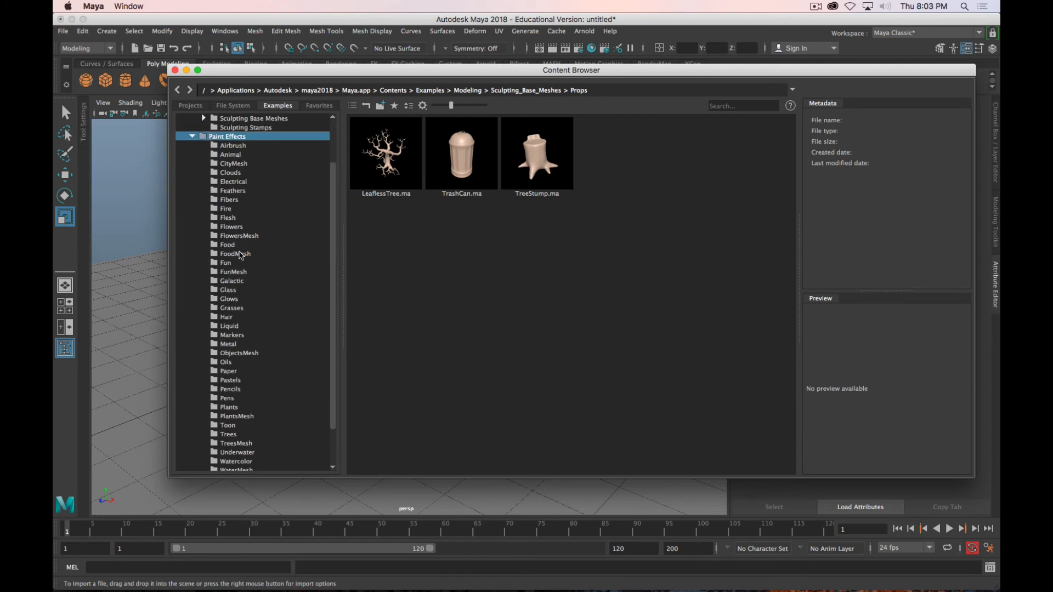
pyautogui.scroll(-1, 241, 256)
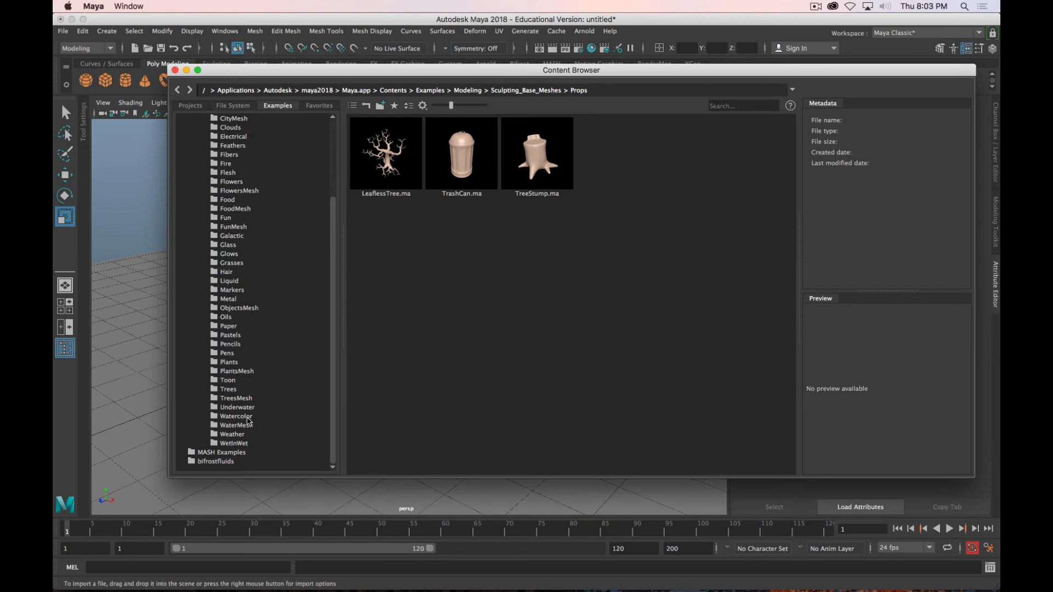
pyautogui.click(246, 372)
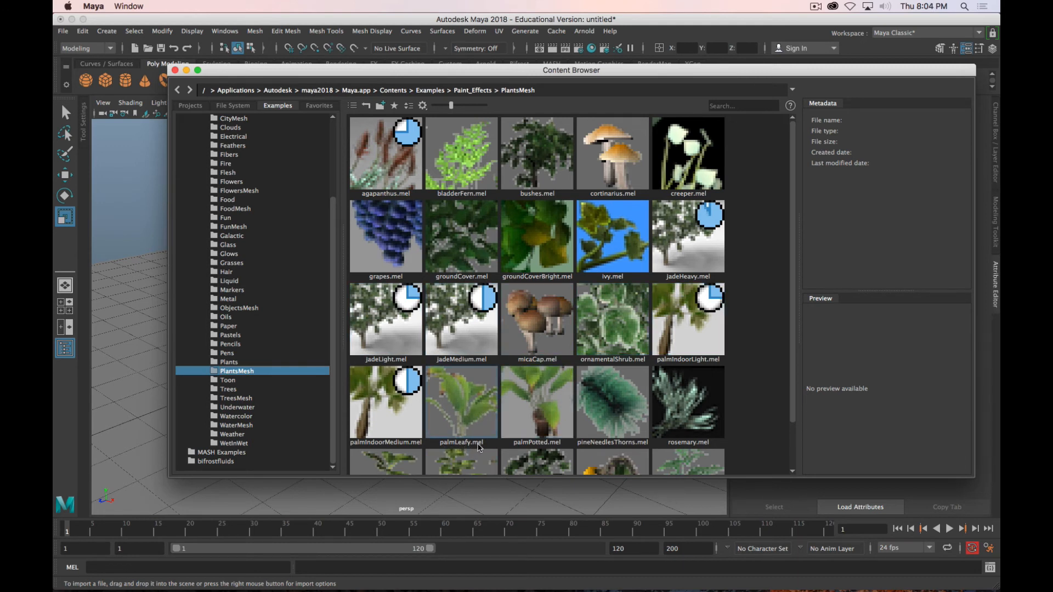
pyautogui.click(472, 405)
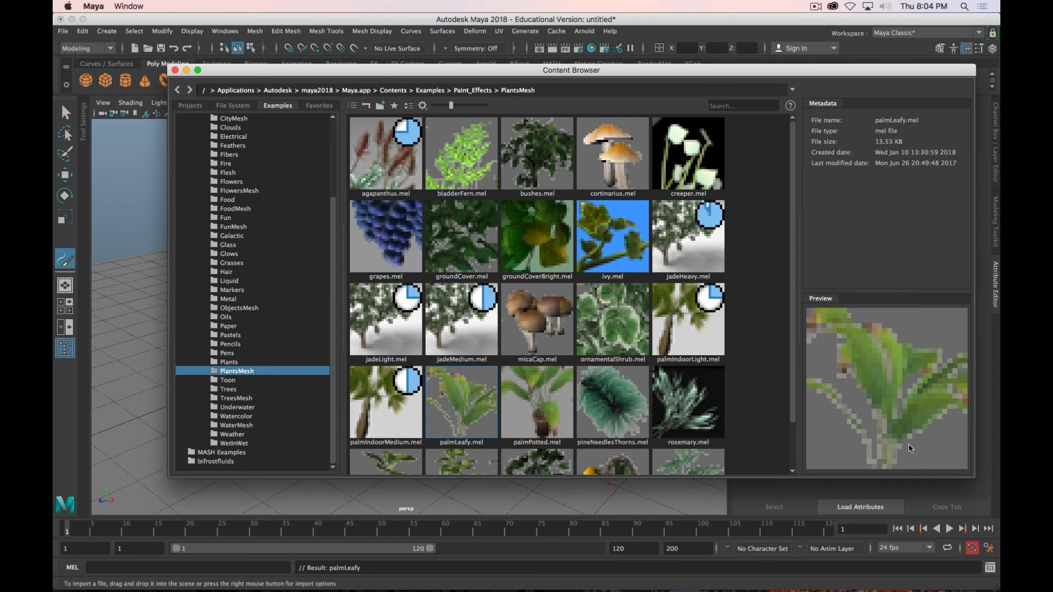
pyautogui.doubleClick(845, 71)
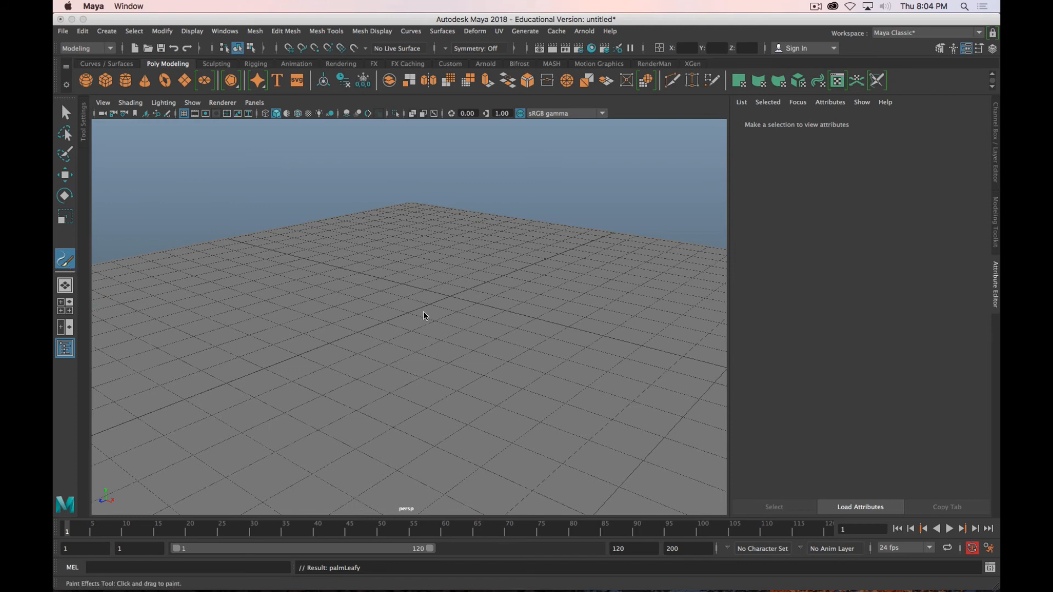
# Paint a long looping stroke of leafy palms around the middle of the ground plane and switch to the Move tool
pyautogui.moveTo(487, 298)
pyautogui.mouseDown()
pyautogui.moveTo(423, 291)
pyautogui.moveTo(340, 324)
pyautogui.moveTo(362, 403)
pyautogui.moveTo(499, 298)
pyautogui.moveTo(614, 274)
pyautogui.moveTo(564, 410)
pyautogui.moveTo(482, 437)
pyautogui.mouseUp()
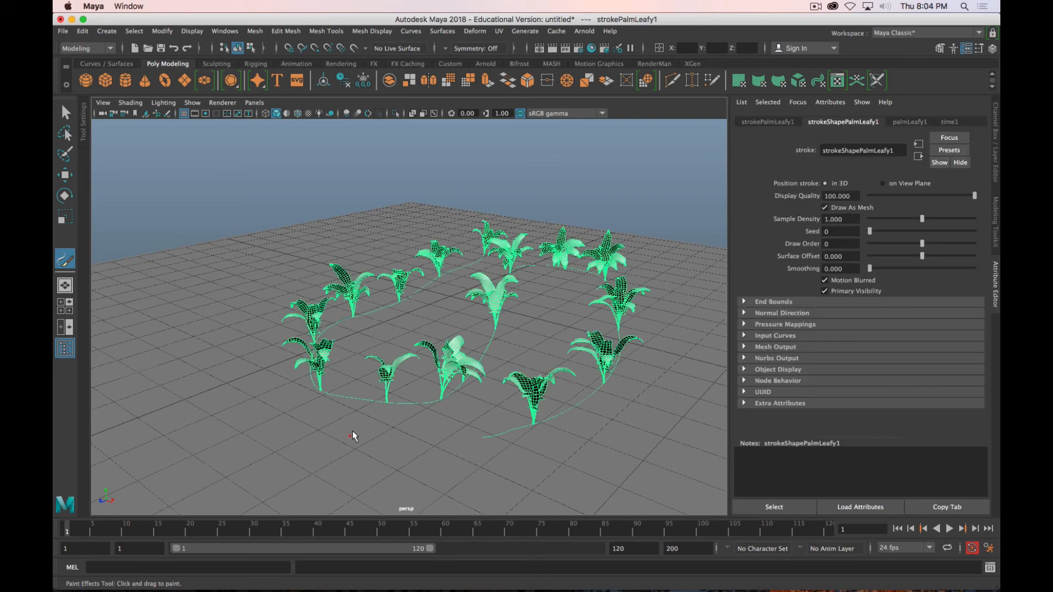
pyautogui.scroll(10, 437, 400)
pyautogui.keyDown('alt'); pyautogui.moveTo(473, 392); pyautogui.dragTo(422, 330, button='middle'); pyautogui.keyUp('alt')
pyautogui.scroll(-10, 425, 334)
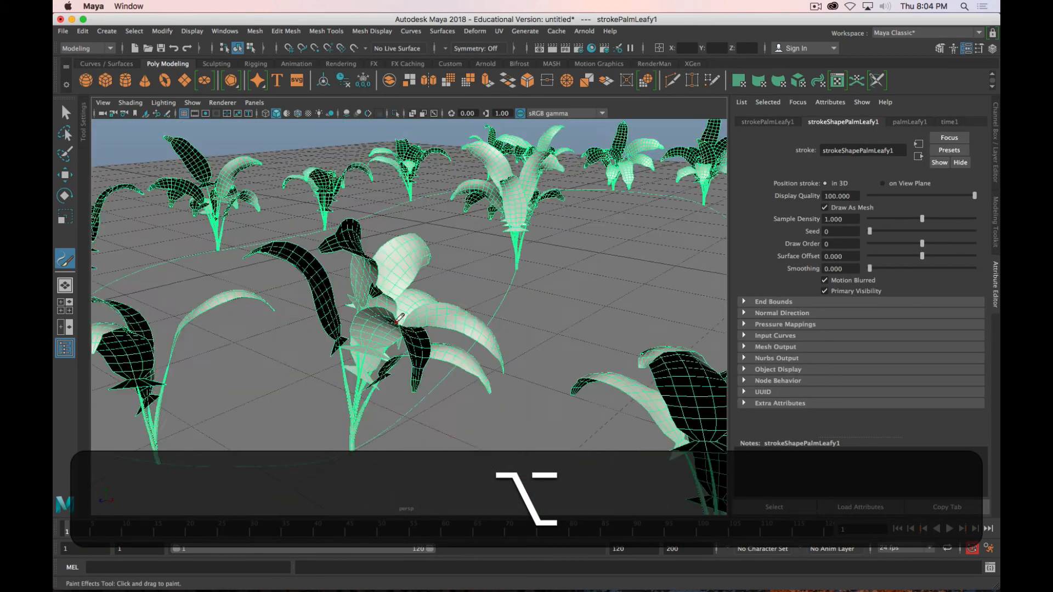
pyautogui.moveTo(439, 344)
pyautogui.keyDown('alt'); pyautogui.mouseDown()
pyautogui.moveTo(474, 318)
pyautogui.moveTo(434, 310)
pyautogui.mouseUp(); pyautogui.keyUp('alt')
pyautogui.press('w')
pyautogui.scroll(-10, 412, 271)
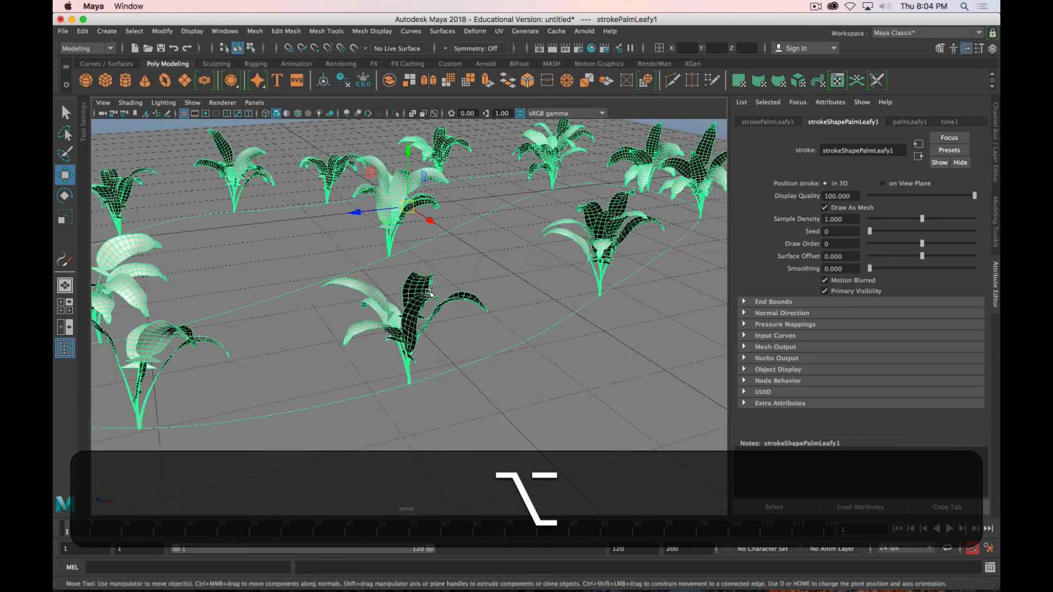
pyautogui.keyDown('alt'); pyautogui.moveTo(424, 236); pyautogui.dragTo(386, 196); pyautogui.keyUp('alt')
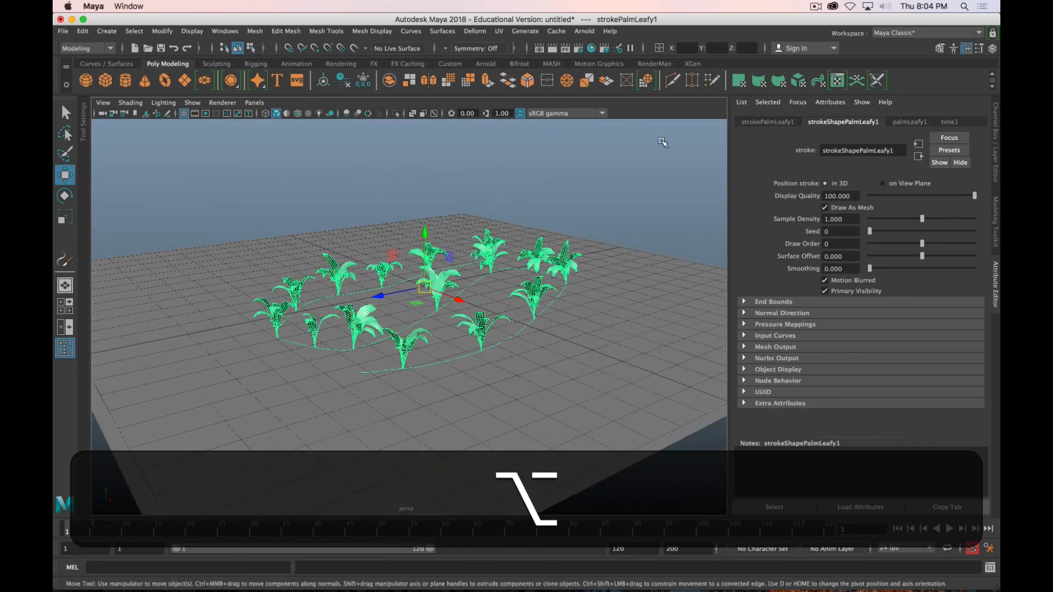
# Add an Arnold Physical Sky to the scene and select its sky dome light
pyautogui.click(486, 64)
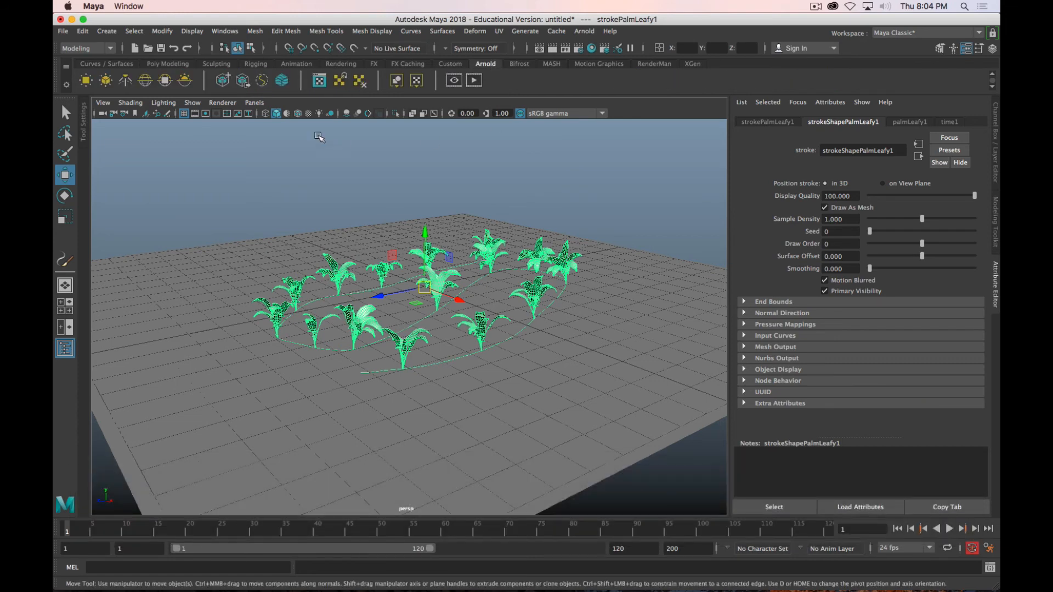
pyautogui.click(185, 80)
pyautogui.scroll(-5, 377, 198)
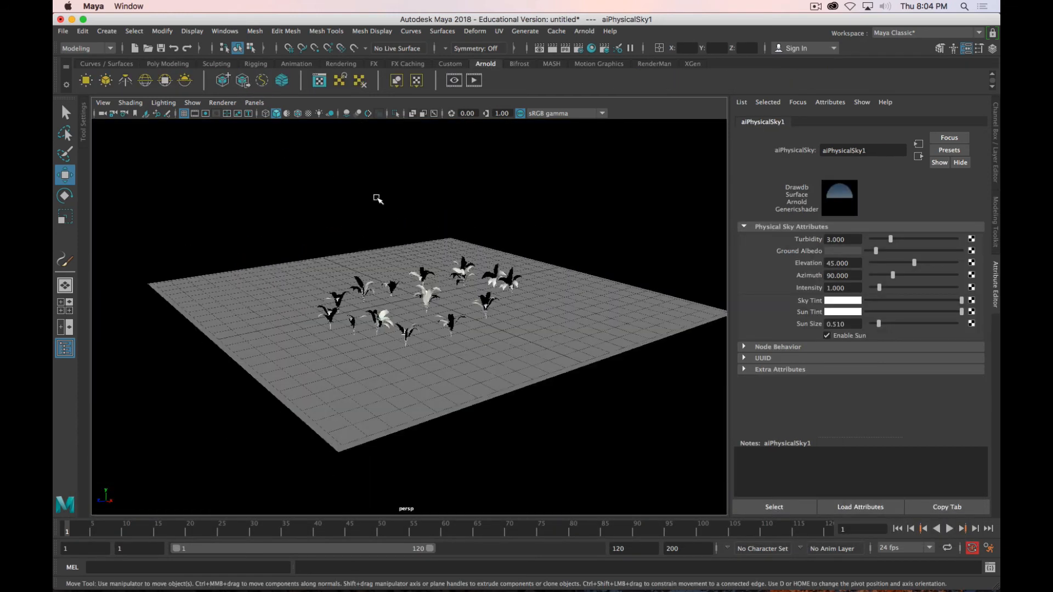
pyautogui.click(577, 188)
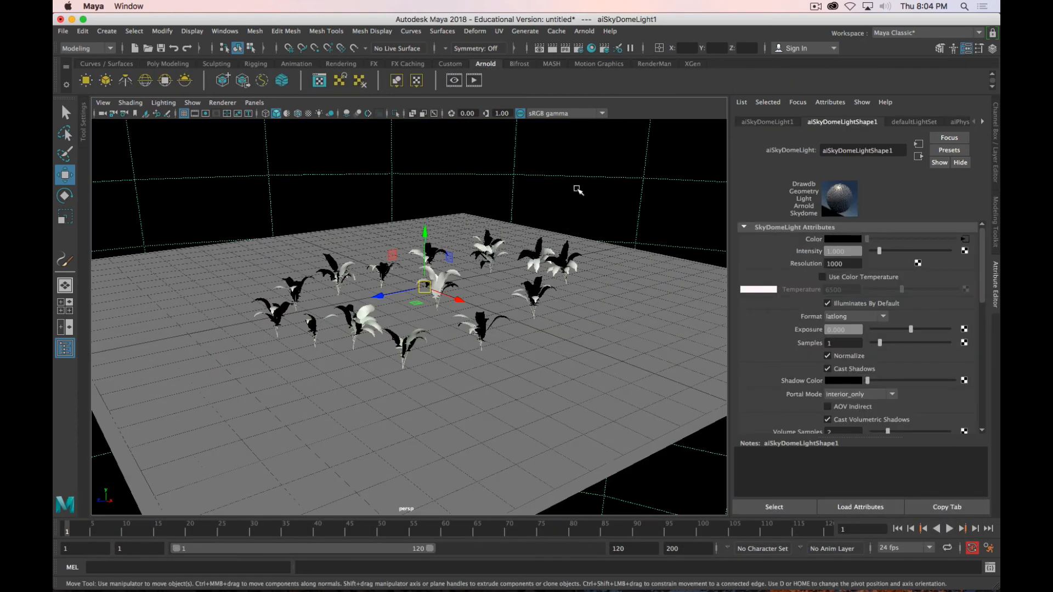
# Scale the sky dome light down uniformly to about 0.98
pyautogui.scroll(-8, 579, 189)
pyautogui.scroll(7, 578, 189)
pyautogui.scroll(1, 577, 189)
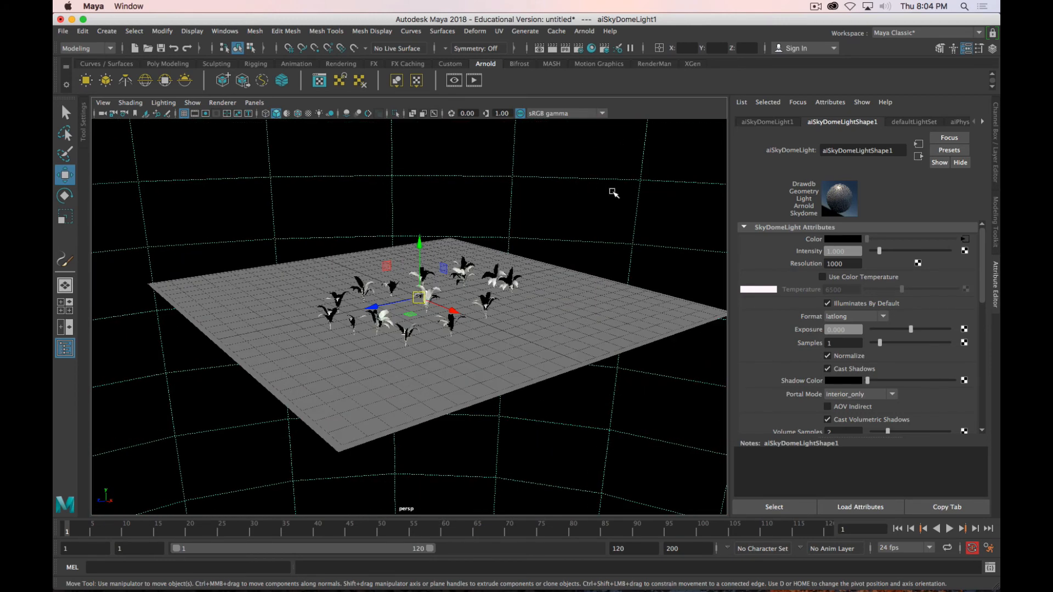
pyautogui.press('r')
pyautogui.press('t')
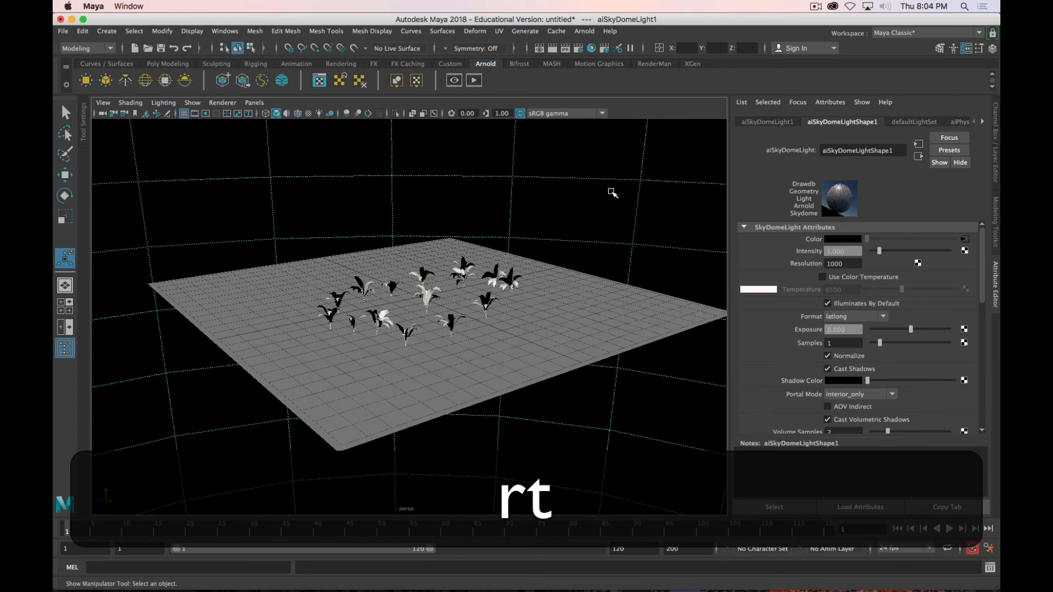
pyautogui.press('r')
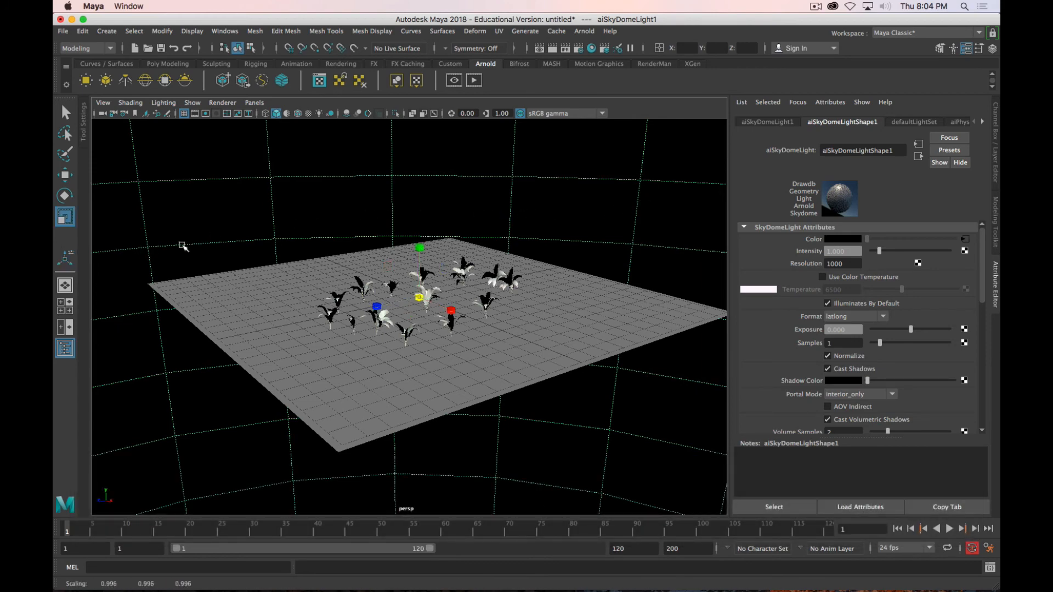
# Set the sky dome light's Scale X, Y and Z to 0 and deselect it
pyautogui.click(992, 141)
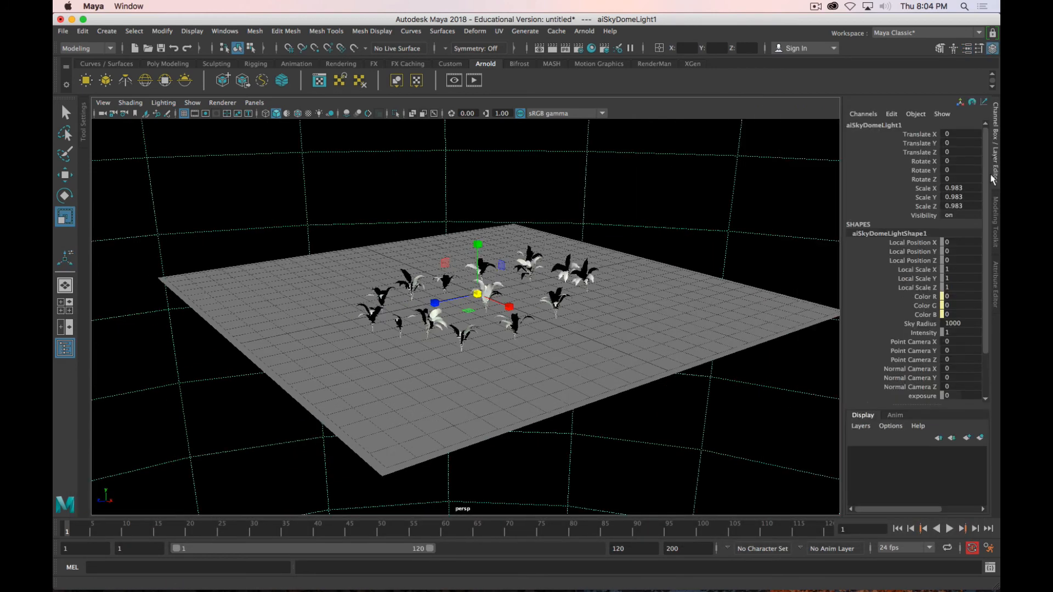
pyautogui.click(960, 188)
pyautogui.keyDown('shift'); pyautogui.click(961, 205); pyautogui.keyUp('shift')
pyautogui.write('0')
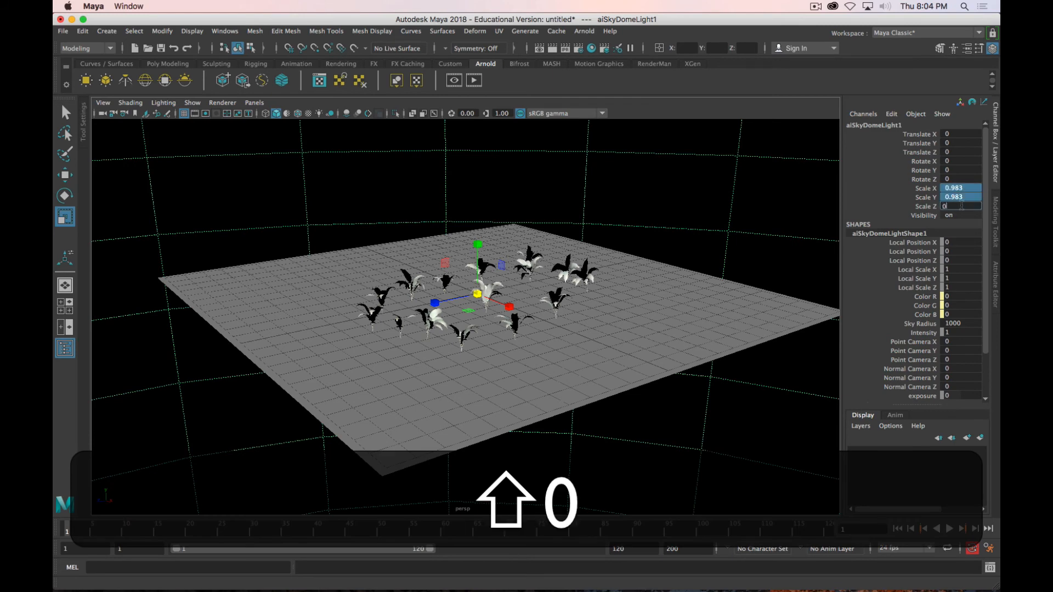
pyautogui.press('Return')
pyautogui.click(742, 251)
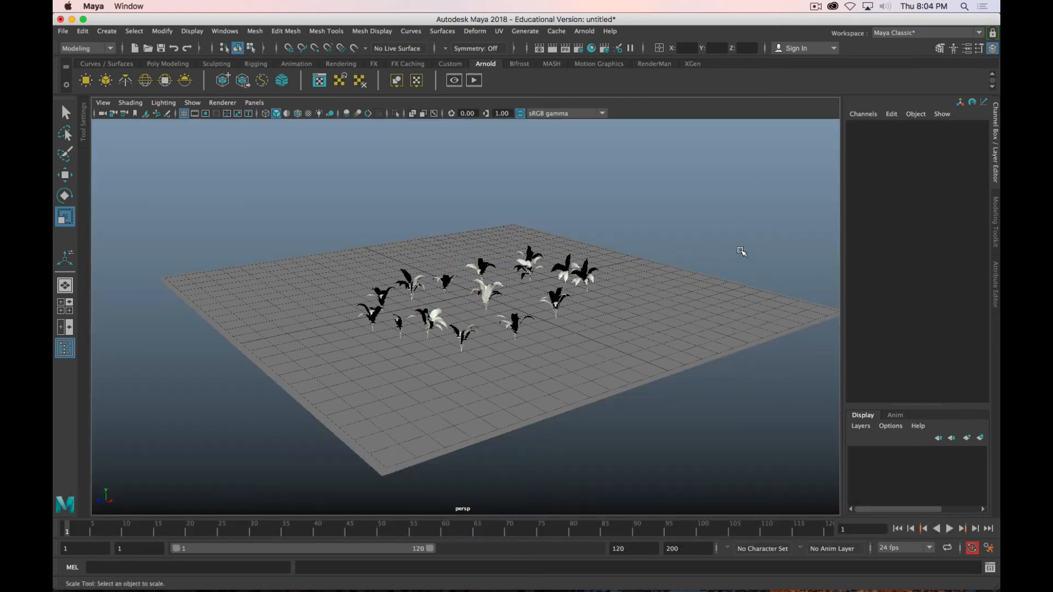
# Frame the palms up close, render the scene in the Arnold RenderView and move the render window aside
pyautogui.scroll(10, 644, 253)
pyautogui.scroll(-3, 624, 261)
pyautogui.keyDown('alt'); pyautogui.moveTo(628, 254); pyautogui.dragTo(587, 285, button='middle'); pyautogui.keyUp('alt')
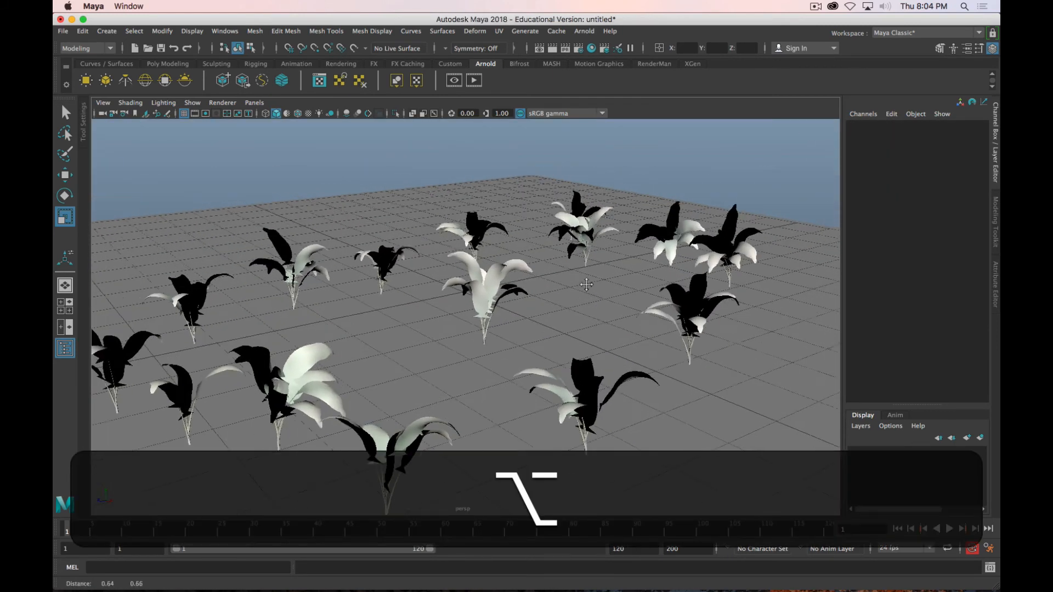
pyautogui.moveTo(587, 285)
pyautogui.keyDown('alt'); pyautogui.mouseDown()
pyautogui.moveTo(592, 244)
pyautogui.moveTo(578, 283)
pyautogui.mouseUp(); pyautogui.keyUp('alt')
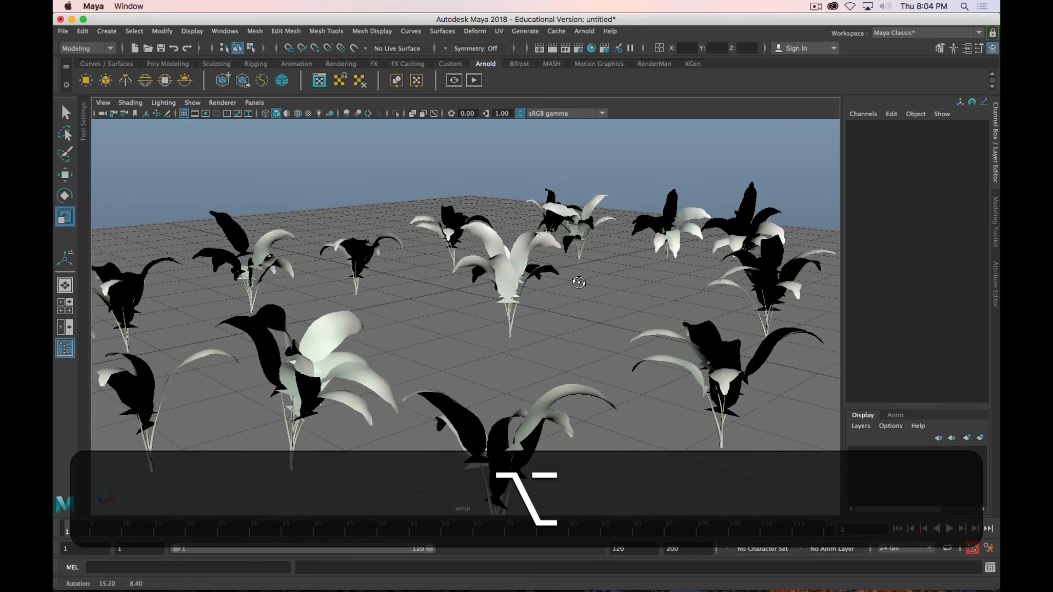
pyautogui.scroll(5, 579, 282)
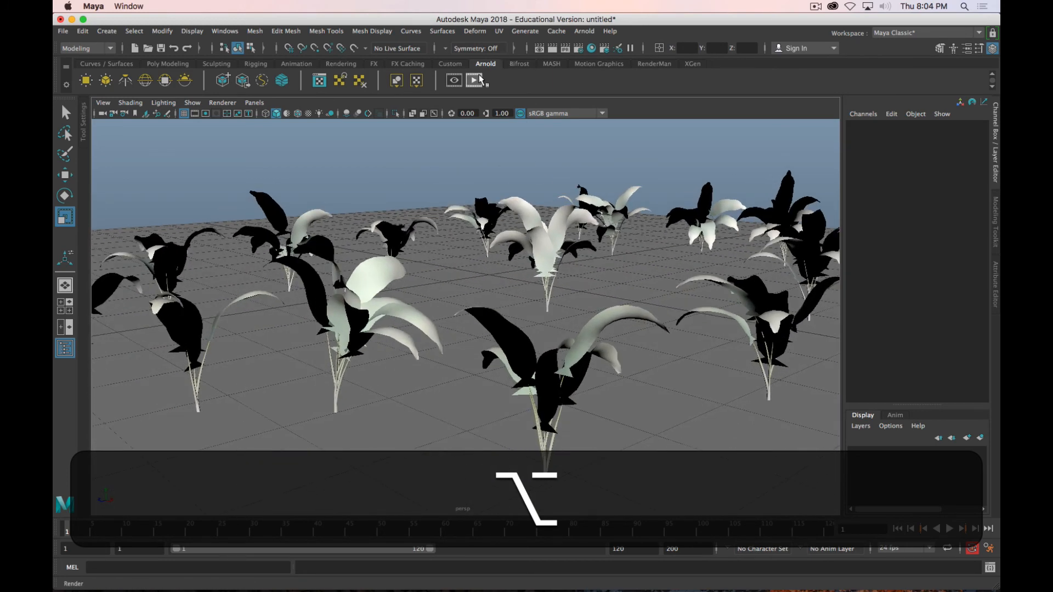
pyautogui.click(479, 80)
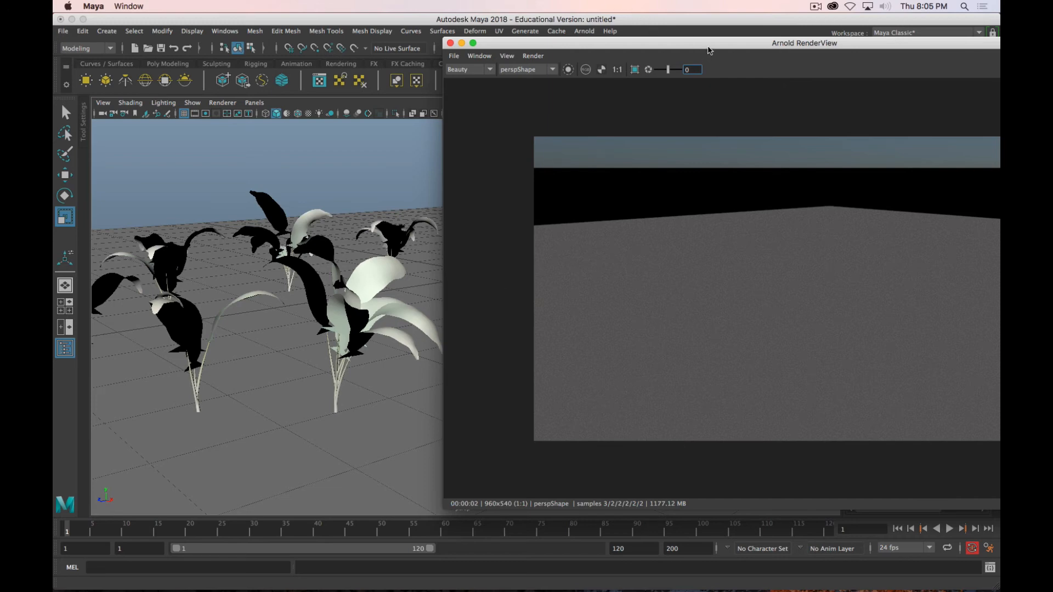
pyautogui.moveTo(594, 48); pyautogui.dragTo(53, 96)
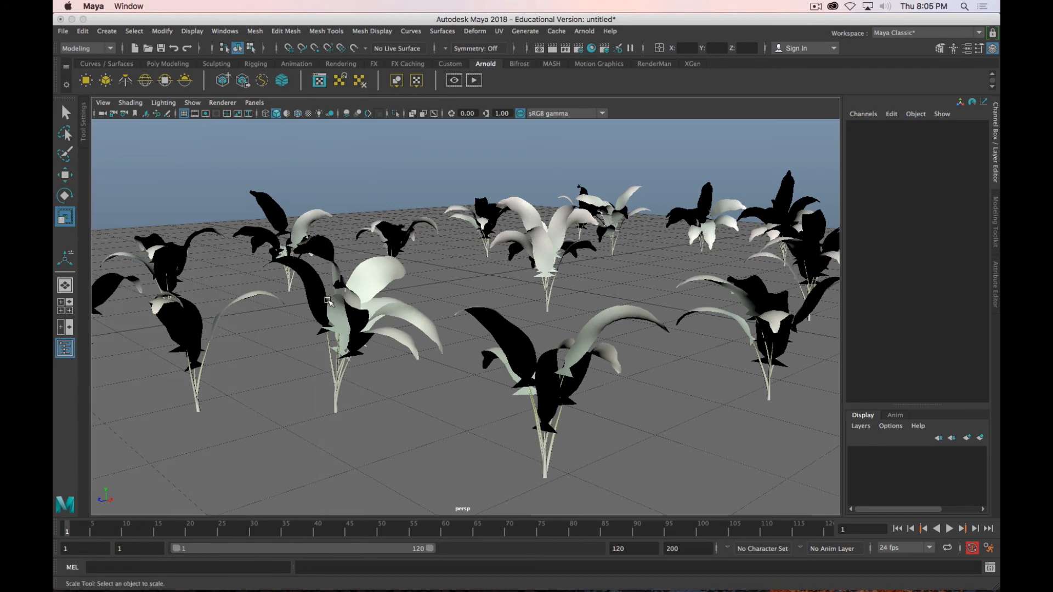
# Convert the leafy palm Paint Effects stroke to polygons with quad output, hidden strokes and a poly limit of 100000
pyautogui.click(327, 299)
pyautogui.click(105, 31)
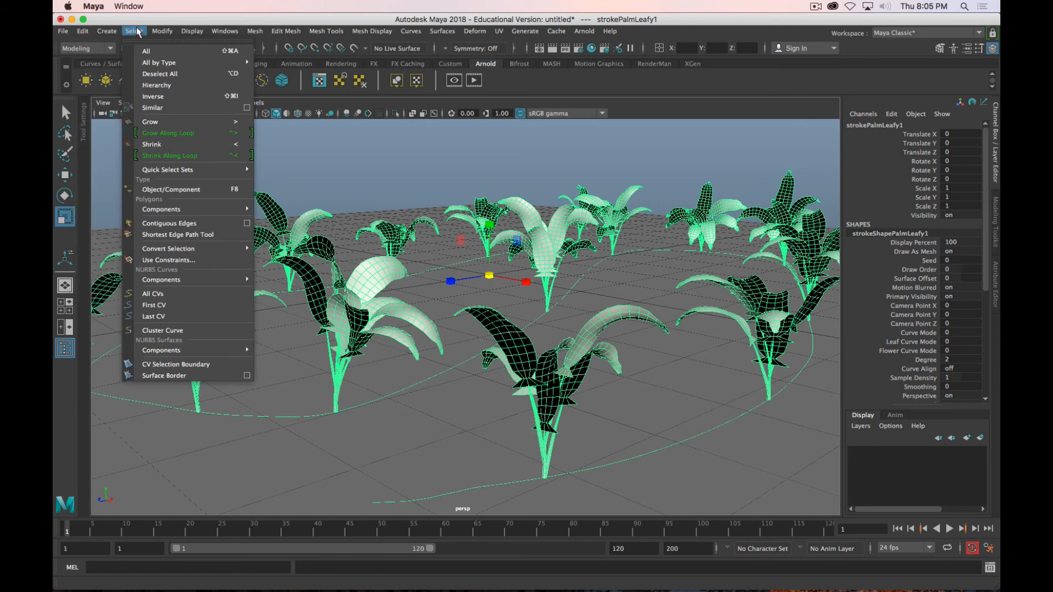
pyautogui.moveTo(81, 33)
pyautogui.moveTo(156, 33)
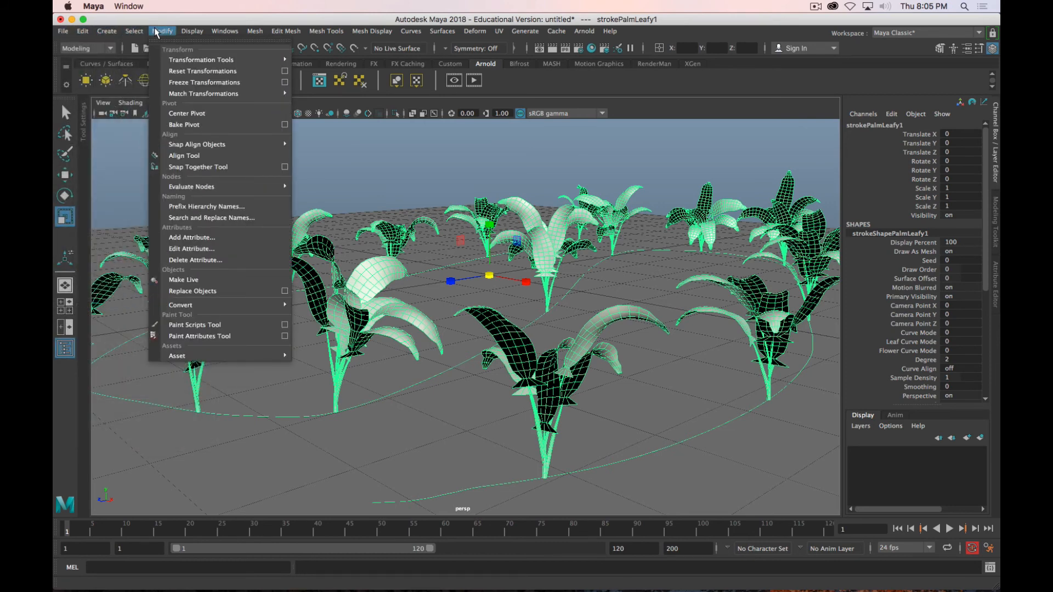
pyautogui.moveTo(239, 306)
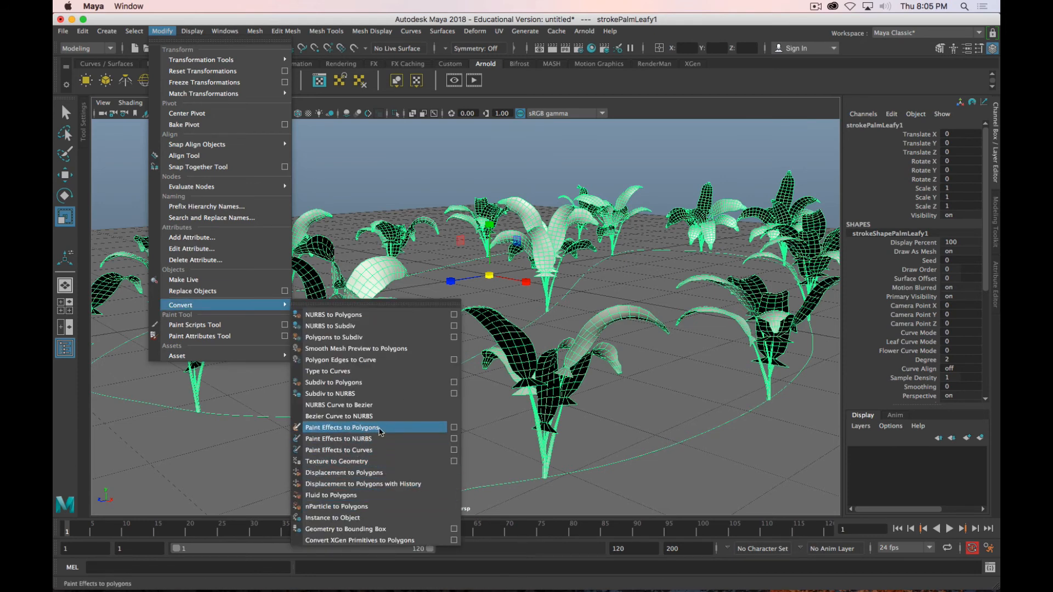
pyautogui.click(453, 428)
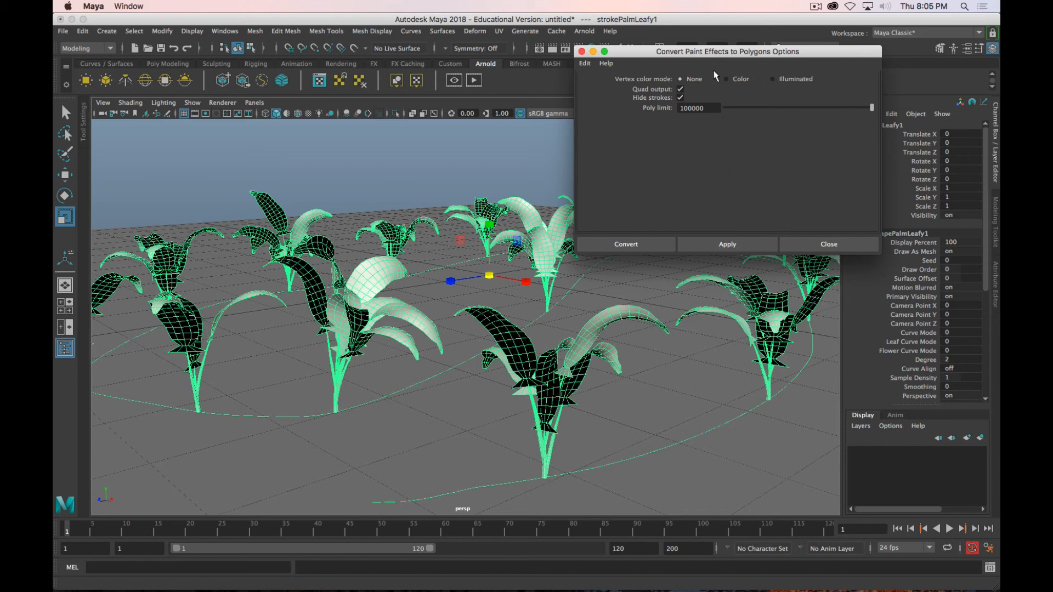
pyautogui.click(652, 244)
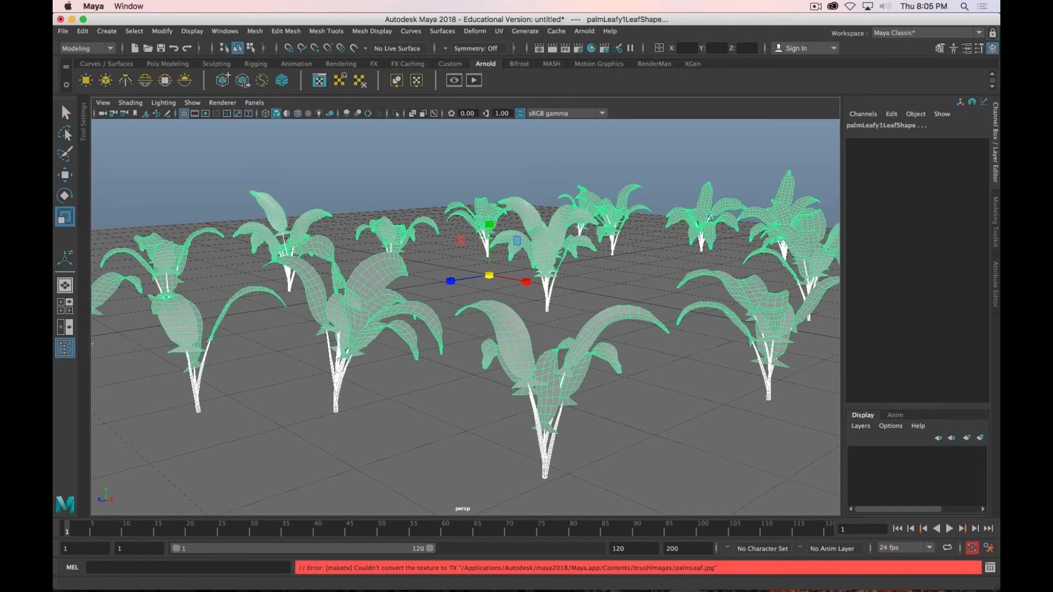
# Bring the render window into view and compare the palms by undoing and redoing the polygon conversion
pyautogui.moveTo(999, 66)
pyautogui.mouseDown()
pyautogui.moveTo(903, 66)
pyautogui.moveTo(970, 55)
pyautogui.moveTo(999, 66)
pyautogui.mouseUp()
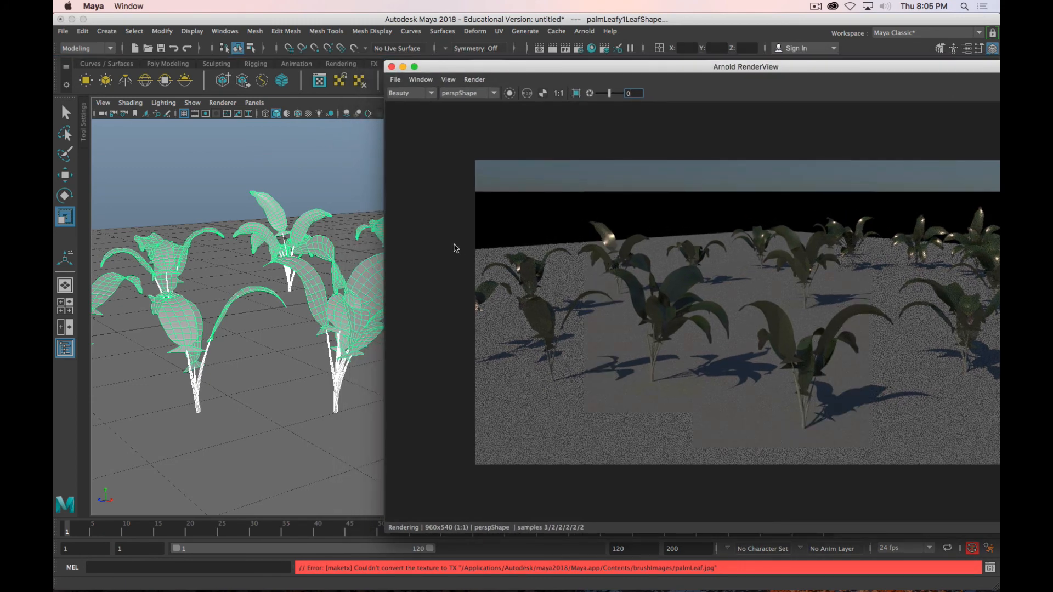
pyautogui.press('super+z')
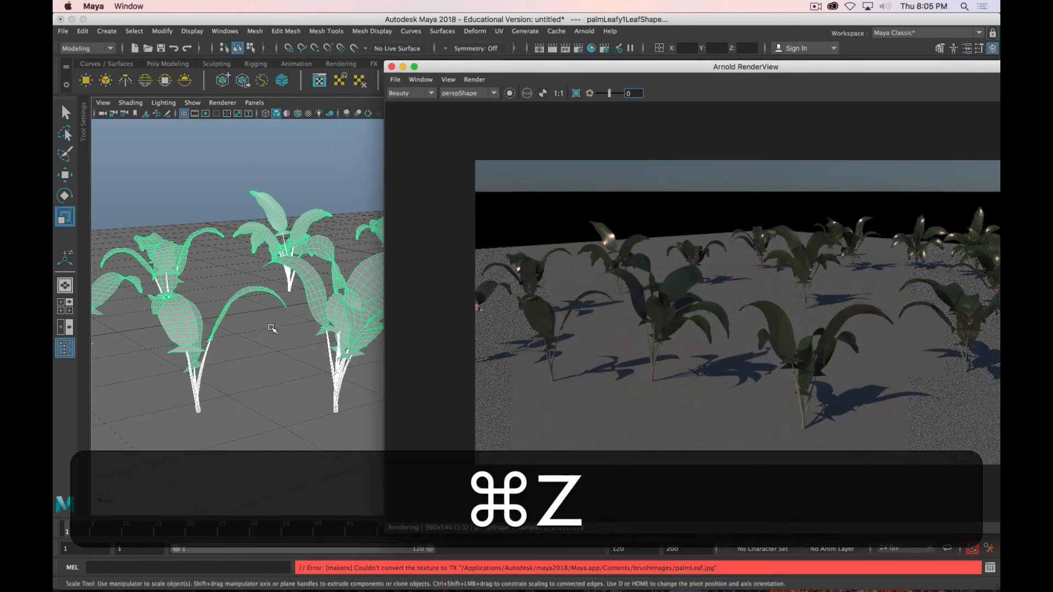
pyautogui.click(296, 383)
pyautogui.press('super+z')
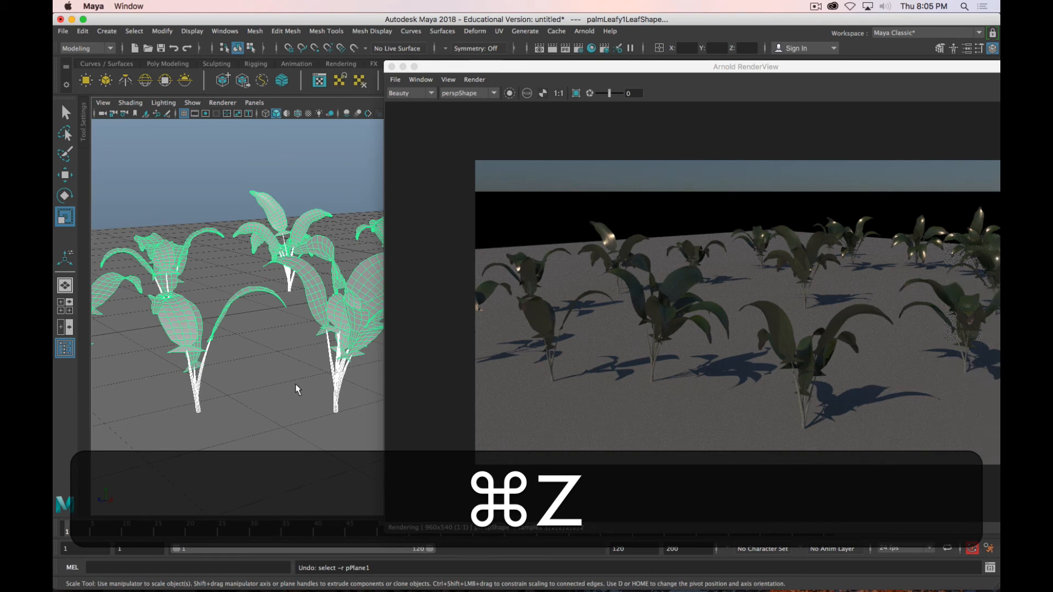
pyautogui.press('super+z')
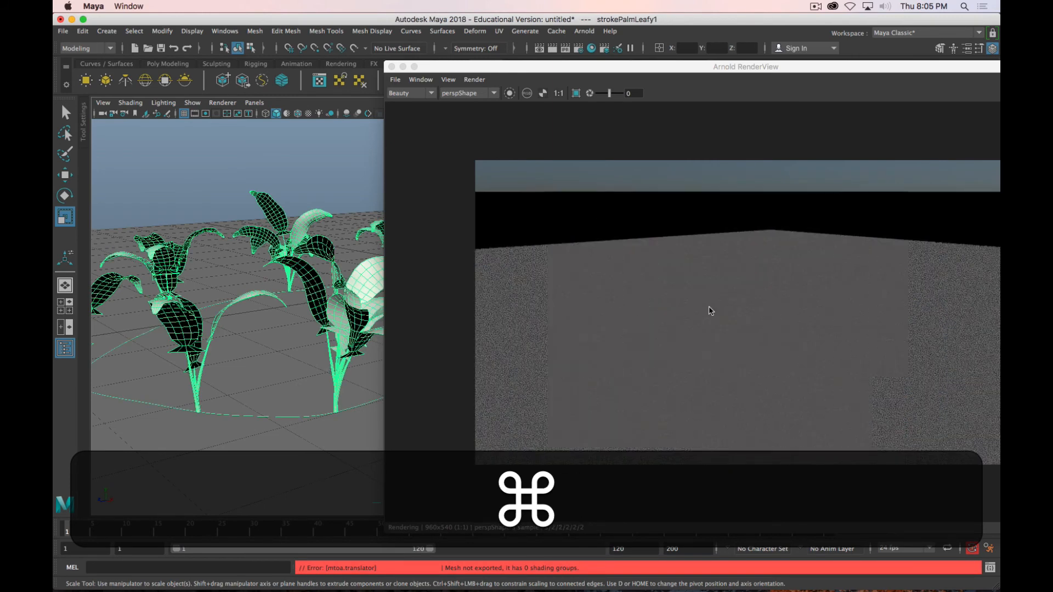
pyautogui.press('super+shift+z')
pyautogui.press('super+shift+z')
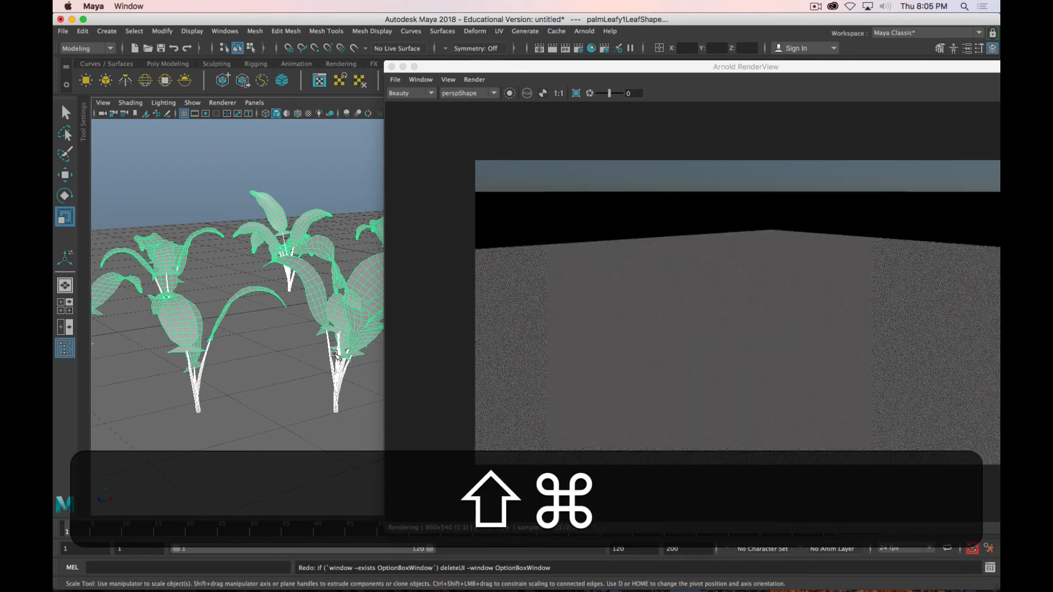
# Check the converted leaf mesh, rerun the live Arnold render and close the render window
pyautogui.click(301, 457)
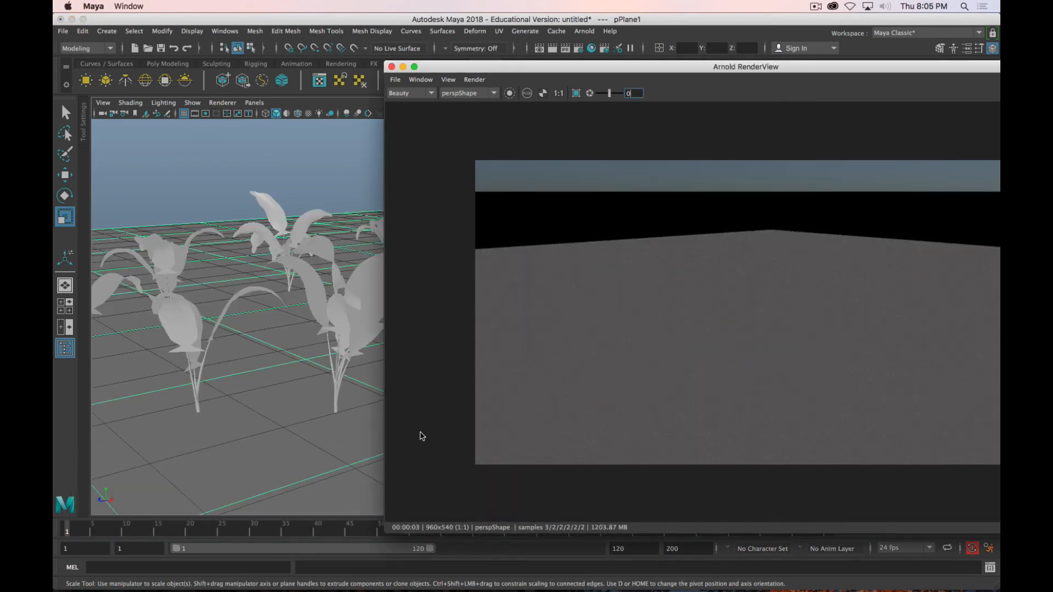
pyautogui.click(328, 360)
pyautogui.click(356, 328)
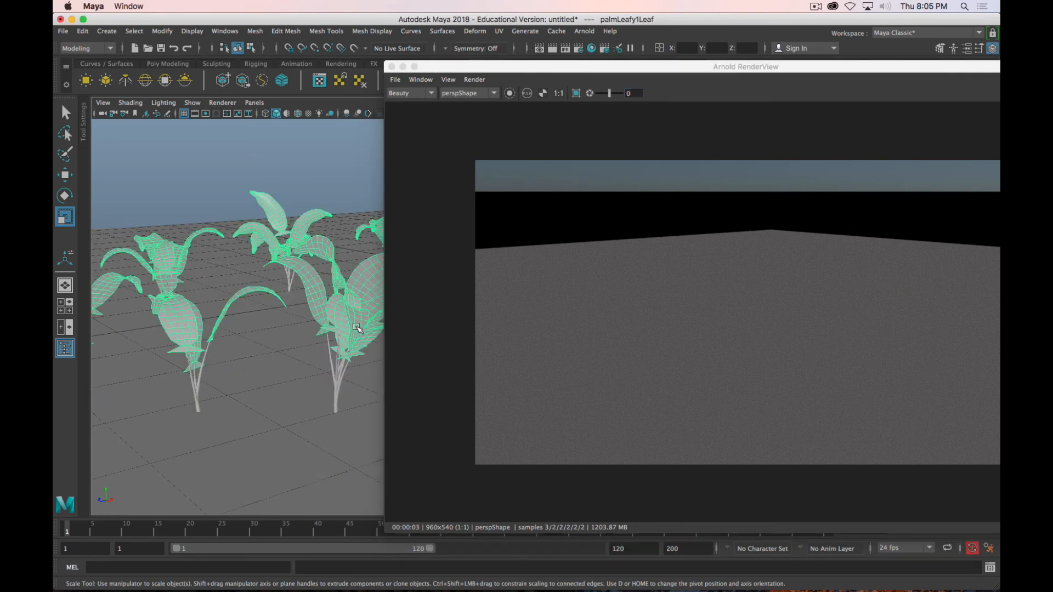
pyautogui.click(580, 299)
pyautogui.moveTo(827, 68); pyautogui.dragTo(669, 83)
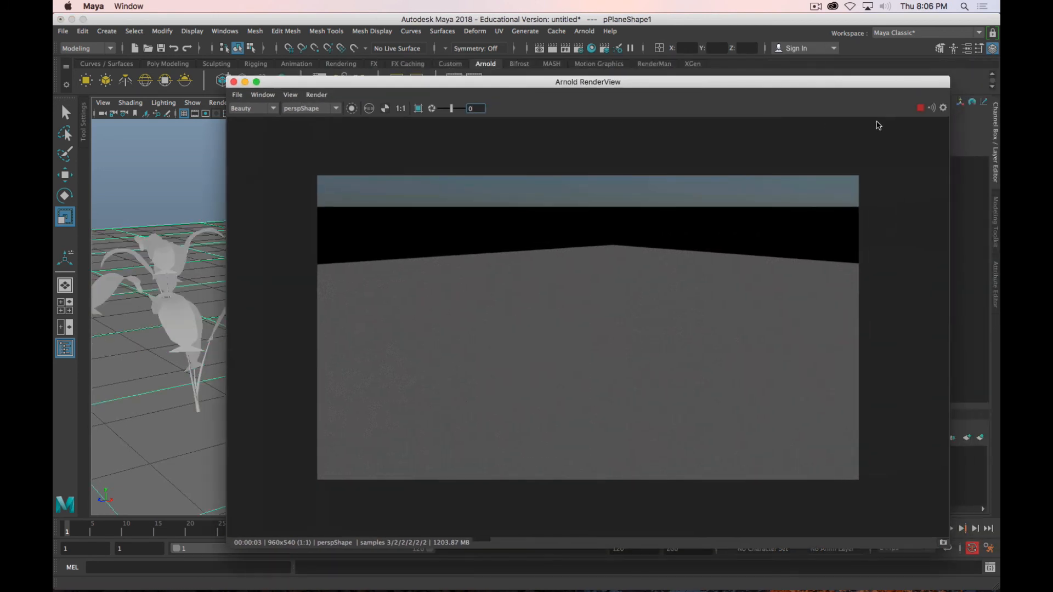
pyautogui.click(926, 109)
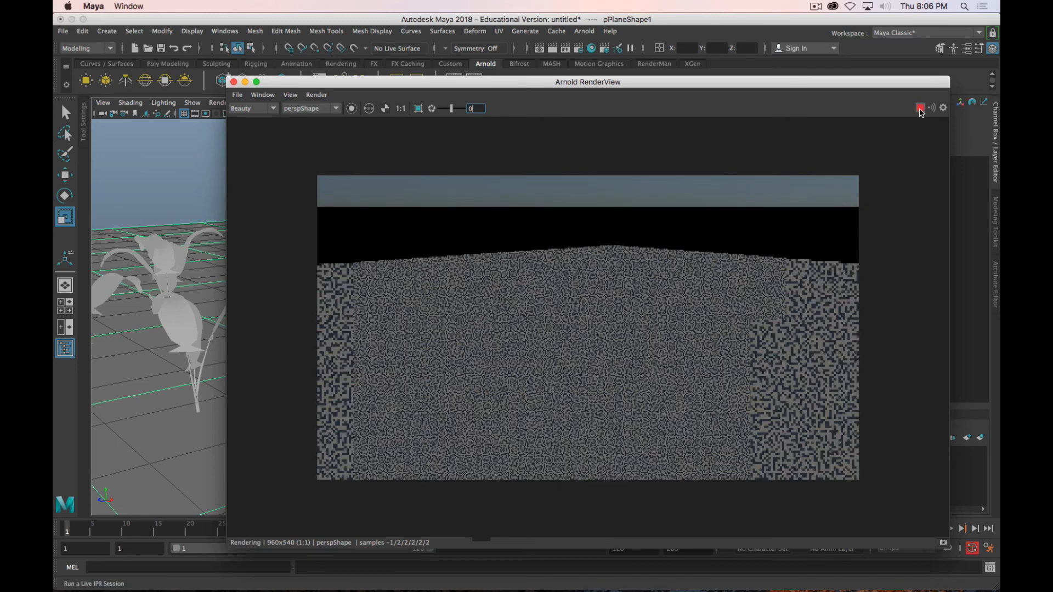
pyautogui.click(234, 82)
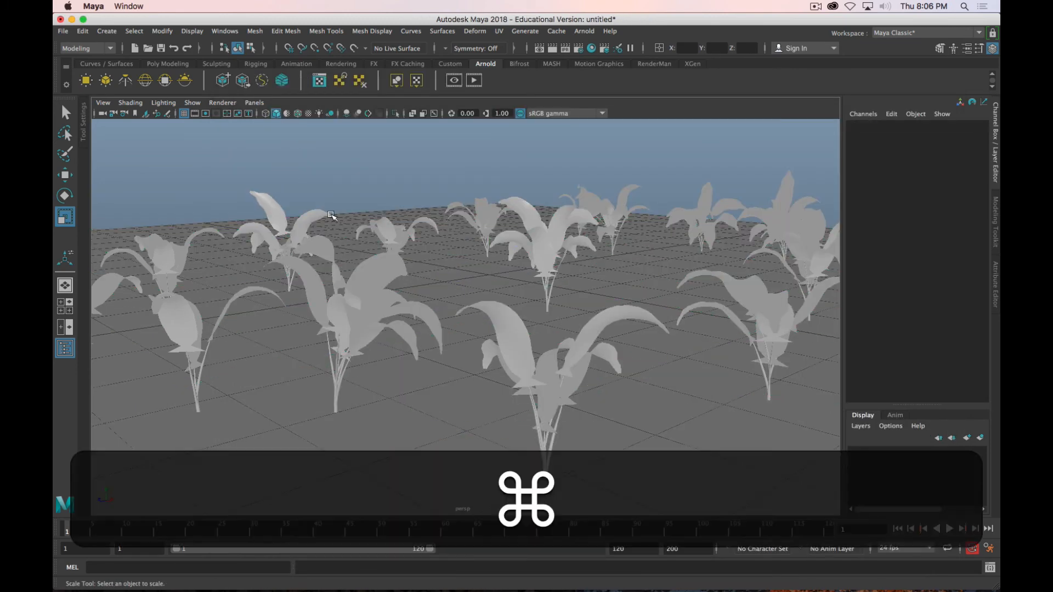
# Undo the polygon conversion, then convert the palm stroke from Paint Effects to polygons again with the Arnold RenderView open
pyautogui.press('super+z')
pyautogui.press('super+z')
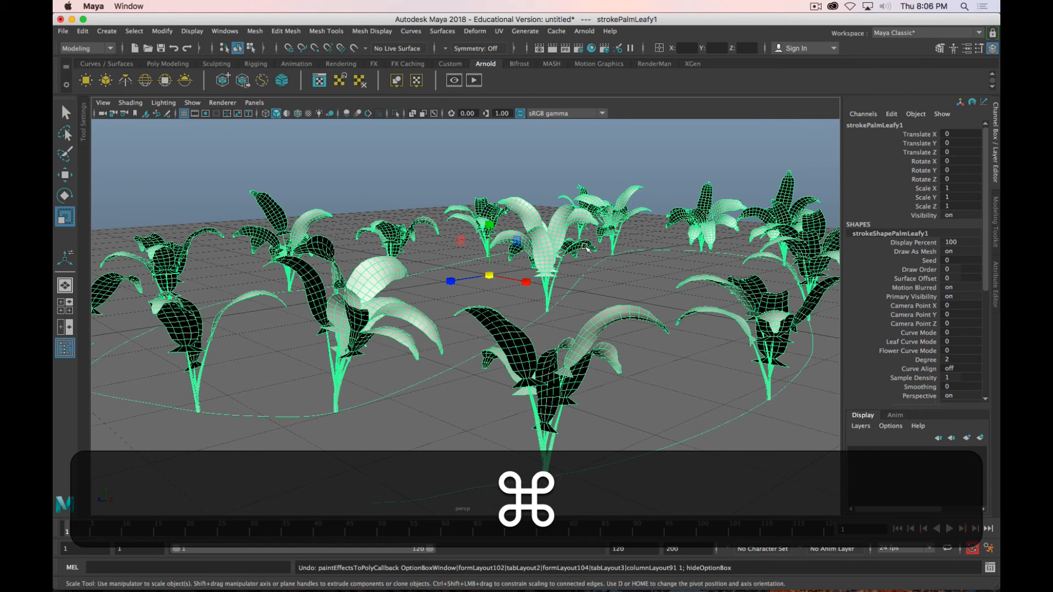
pyautogui.click(475, 81)
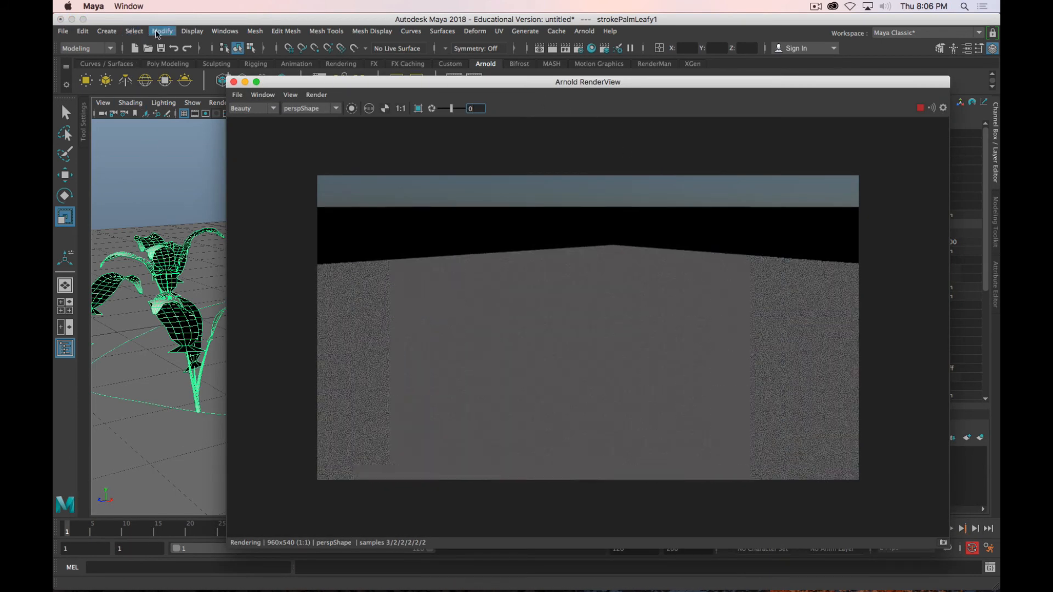
pyautogui.click(156, 34)
pyautogui.moveTo(214, 305)
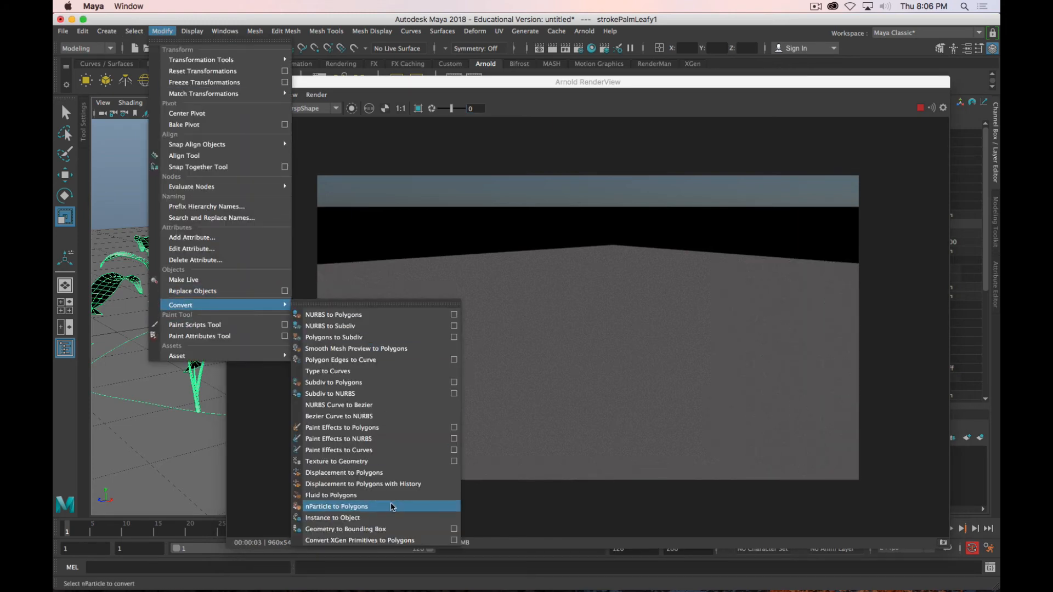
pyautogui.click(353, 427)
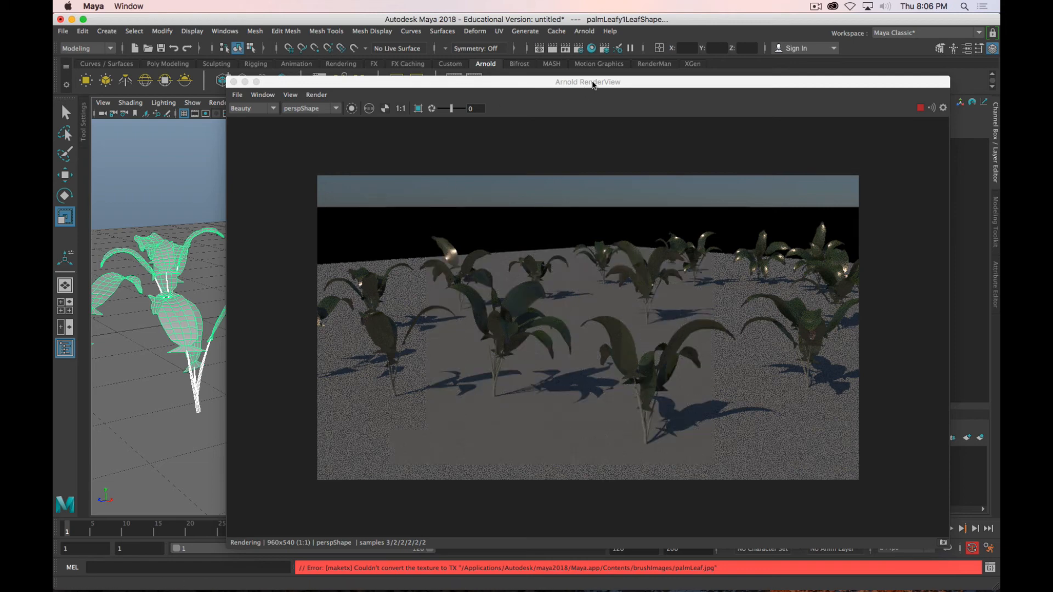
# Move the render window out of the way and select the palms' stem and leaf meshes together
pyautogui.moveTo(592, 85); pyautogui.dragTo(54, 164)
pyautogui.click(513, 446)
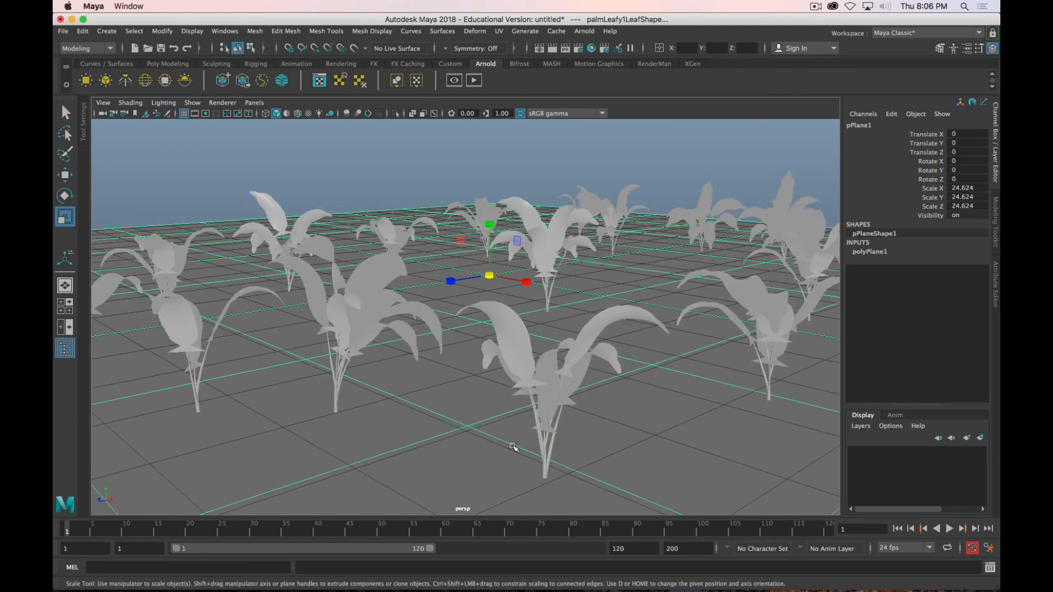
pyautogui.click(545, 444)
pyautogui.keyDown('shift'); pyautogui.click(559, 379); pyautogui.keyUp('shift')
pyautogui.hotkey('shift', 'q')
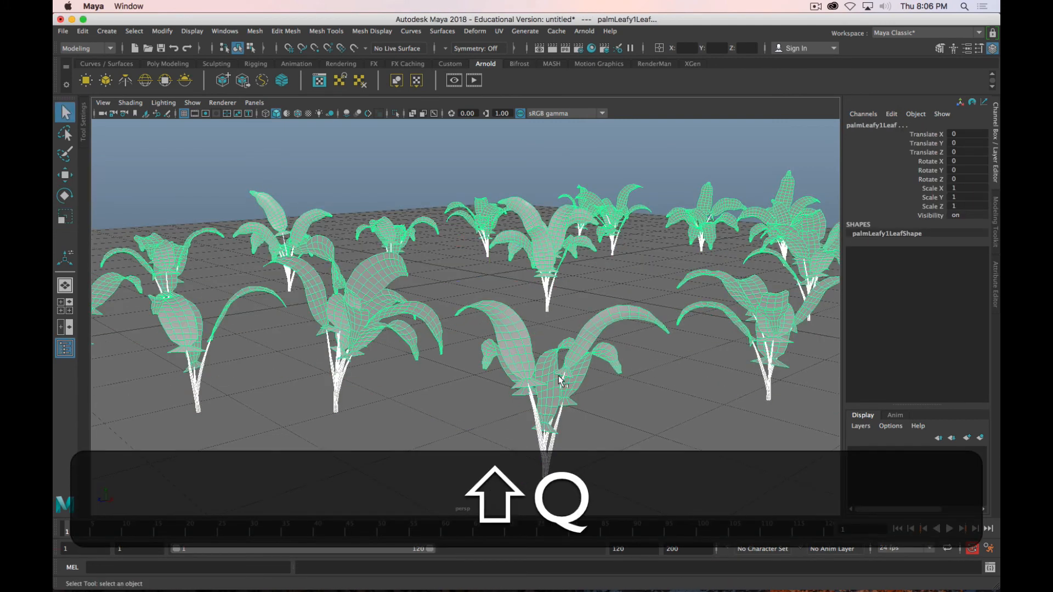
pyautogui.press('w')
pyautogui.press('q')
pyautogui.click(547, 453)
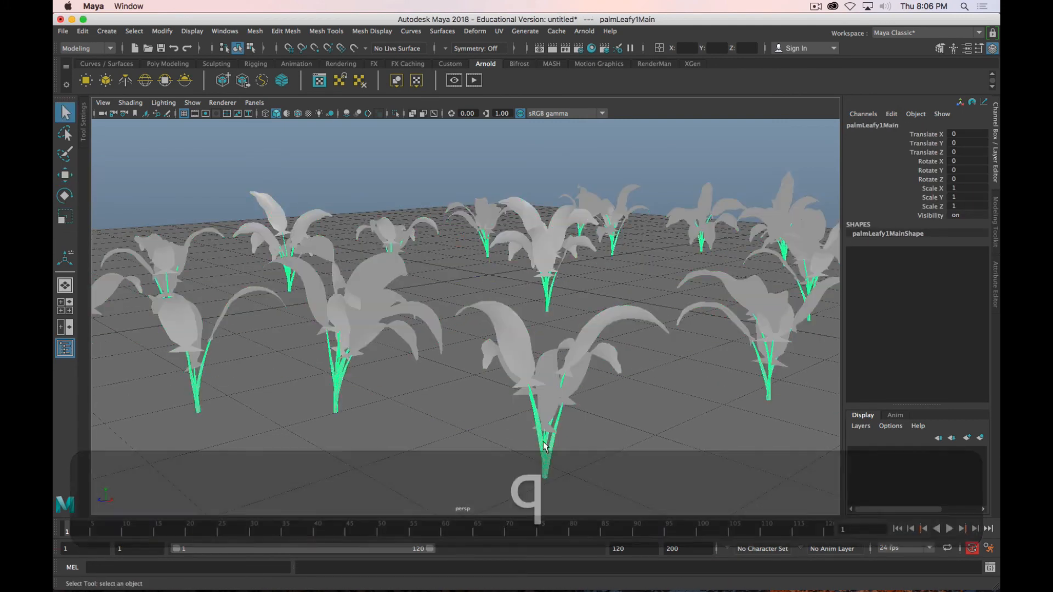
pyautogui.keyDown('shift'); pyautogui.click(545, 396); pyautogui.keyUp('shift')
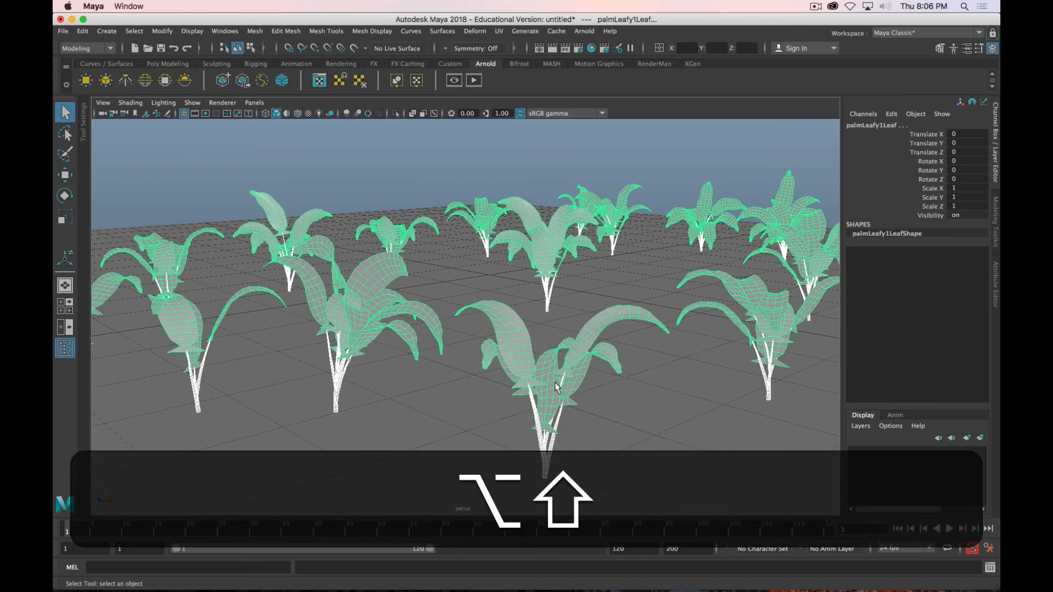
# Switch the leaf mesh to face mode and separate it into individual leaf pieces for each plant
pyautogui.keyDown('alt'); pyautogui.moveTo(556, 385); pyautogui.dragTo(541, 331, button='middle'); pyautogui.keyUp('alt')
pyautogui.rightClick(537, 308)
pyautogui.moveTo(539, 289); pyautogui.dragTo(539, 290, button='right')
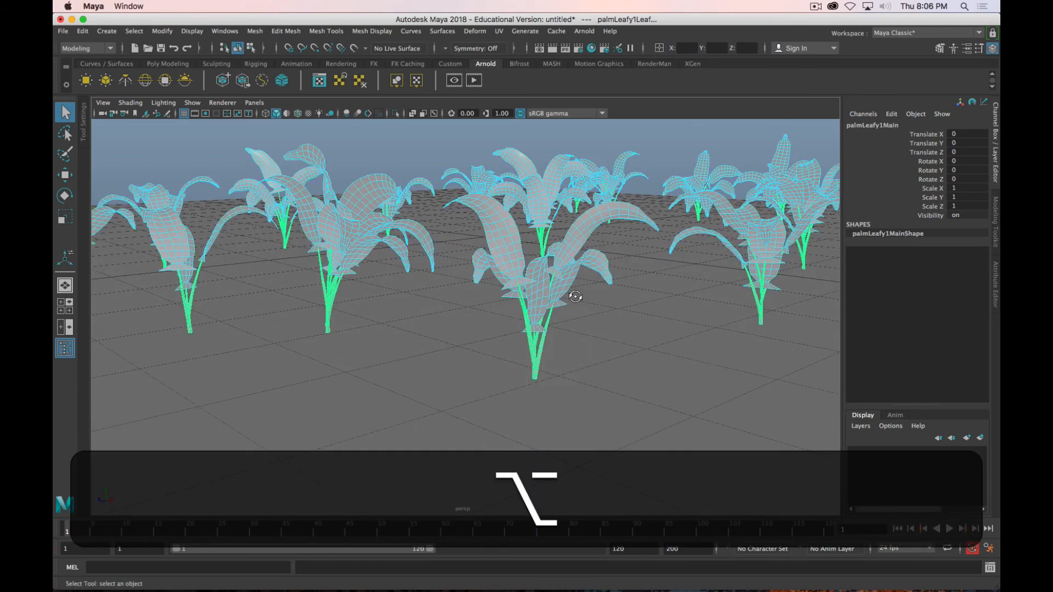
pyautogui.keyDown('alt'); pyautogui.moveTo(571, 296); pyautogui.dragTo(495, 363); pyautogui.keyUp('alt')
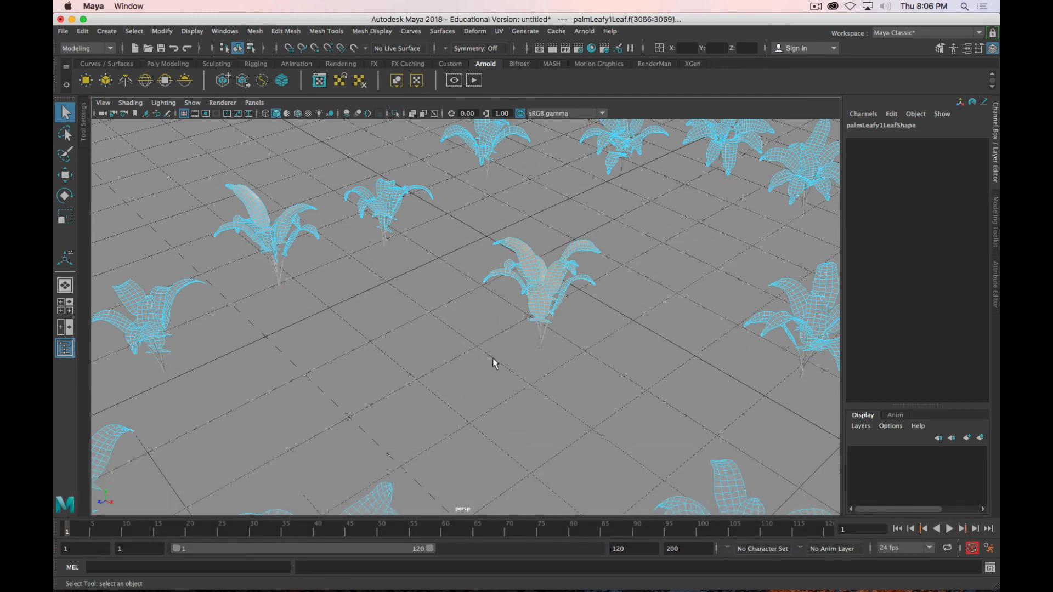
pyautogui.click(254, 31)
pyautogui.click(274, 83)
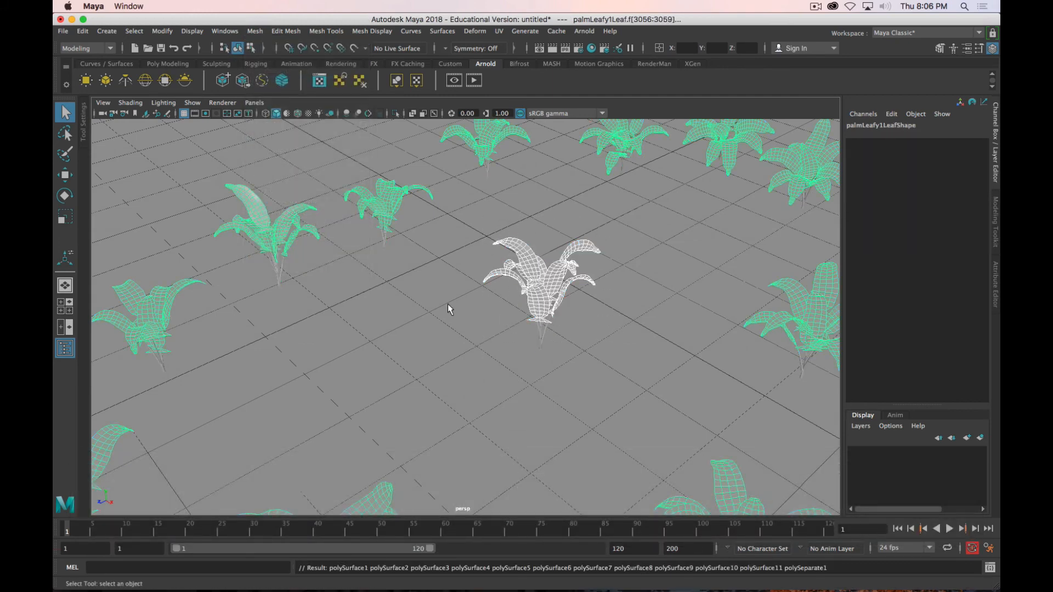
# Select the stem mesh, switch it to face mode and separate it into individual stem pieces
pyautogui.click(541, 332)
pyautogui.rightClick(542, 335)
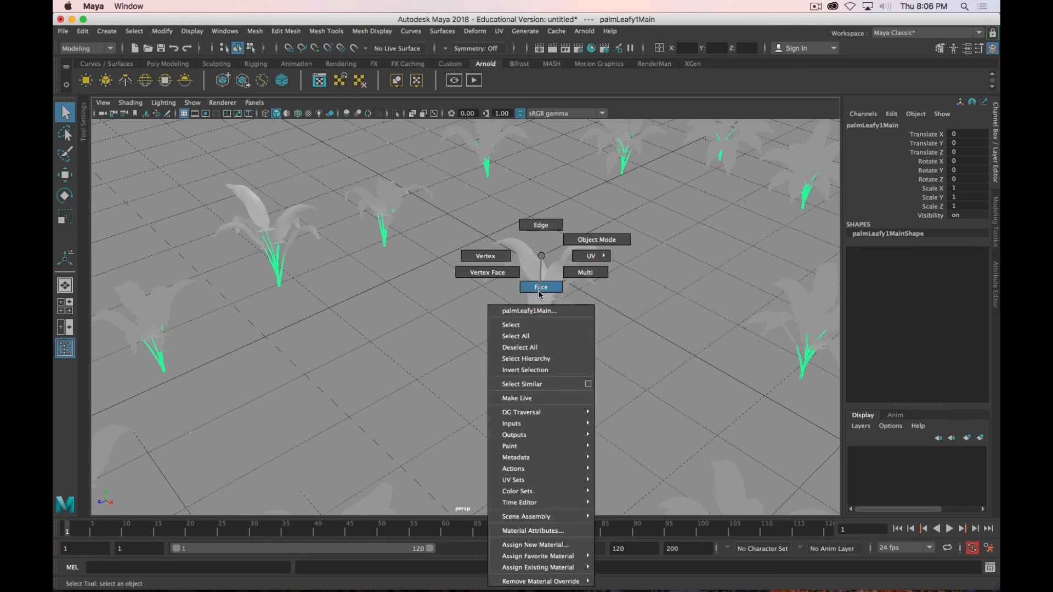
pyautogui.click(541, 287)
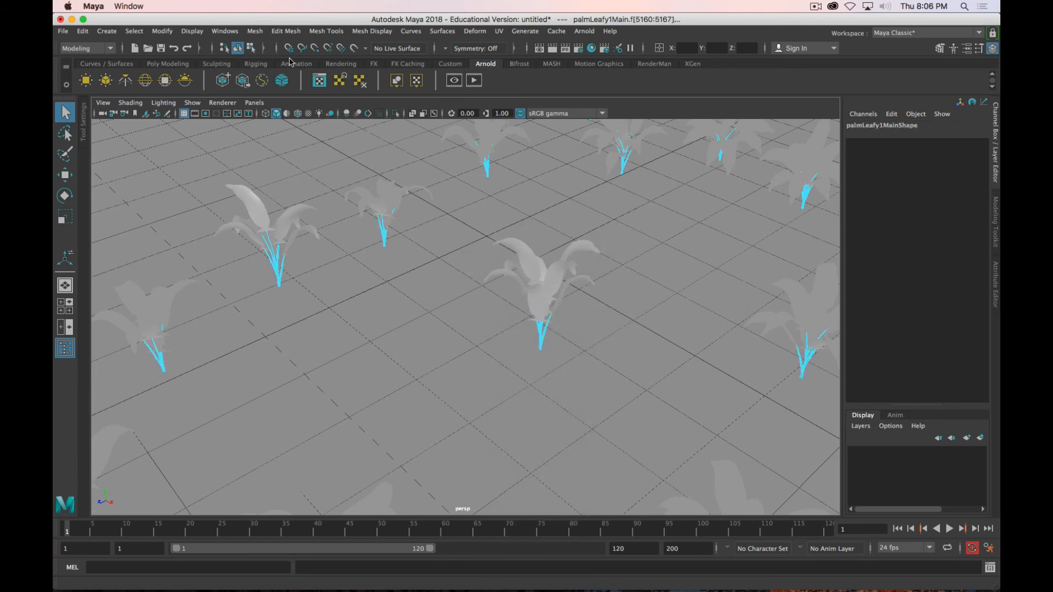
pyautogui.click(214, 31)
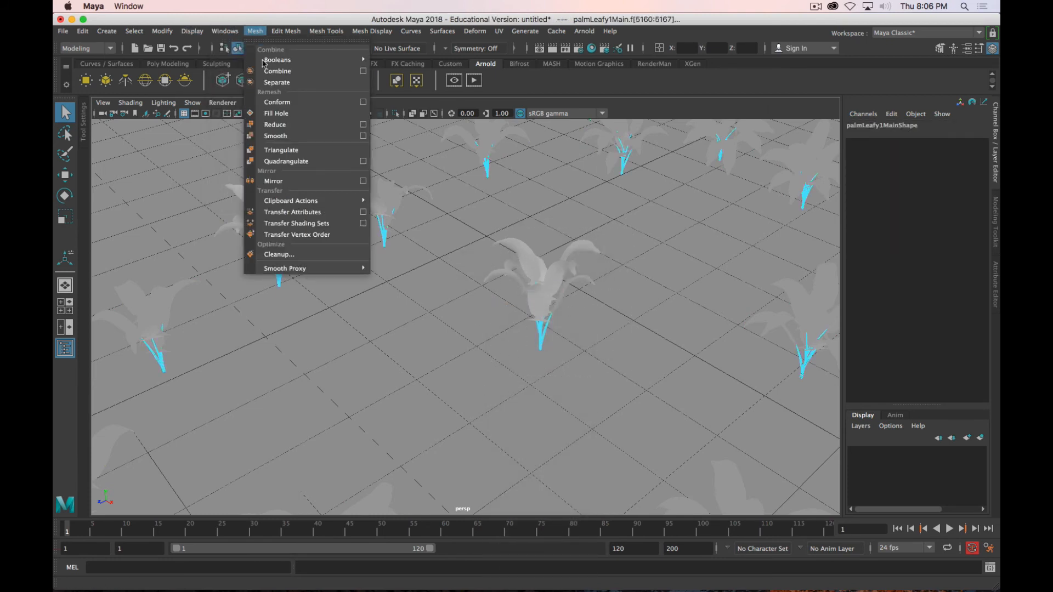
pyautogui.click(276, 83)
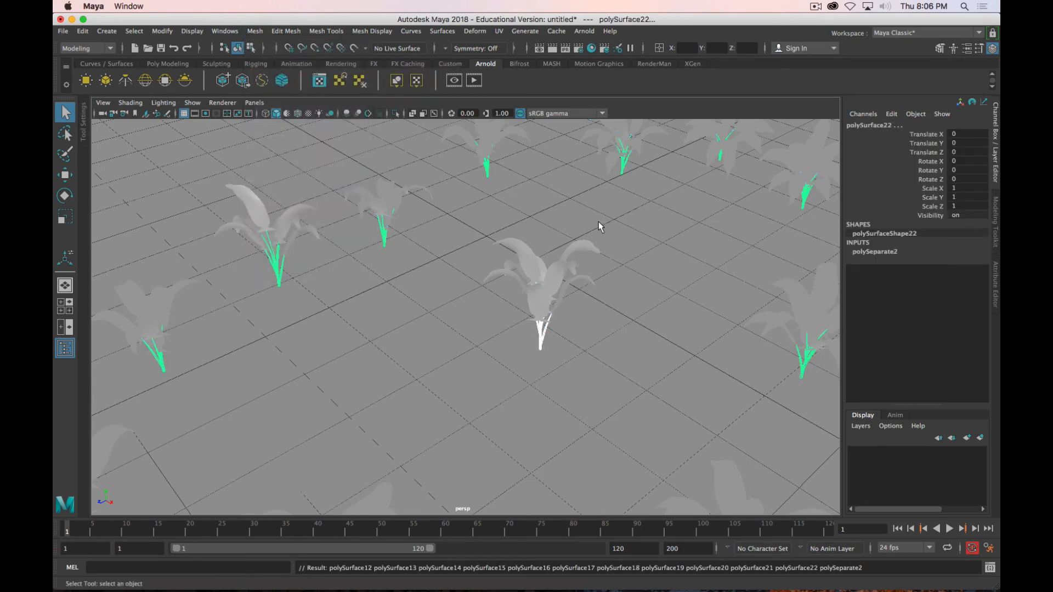
# Combine the central palm's leaf and stem pieces into one mesh and select the combined plant
pyautogui.click(541, 295)
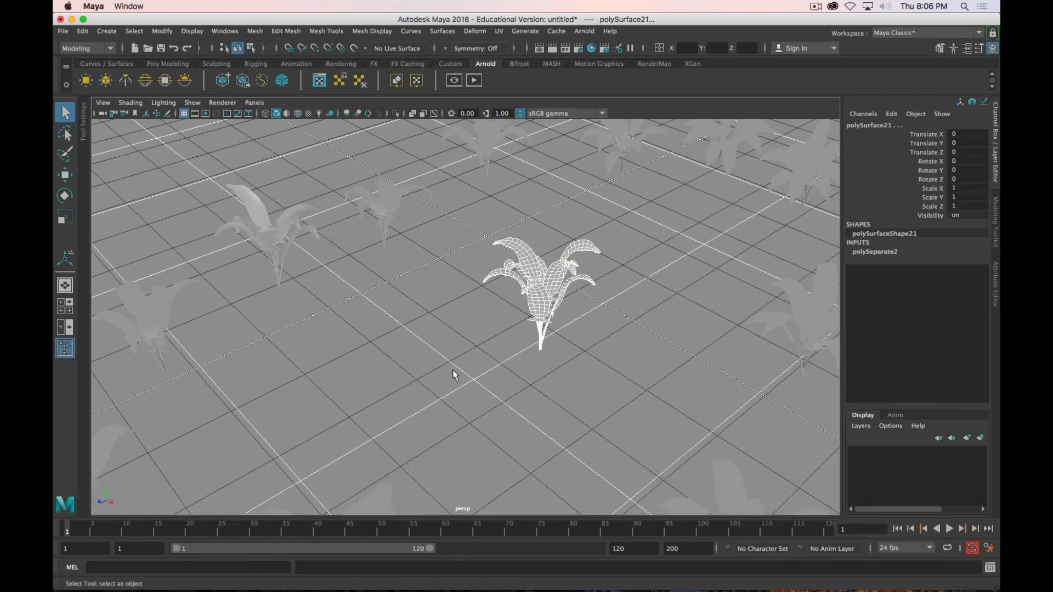
pyautogui.scroll(-3, 430, 357)
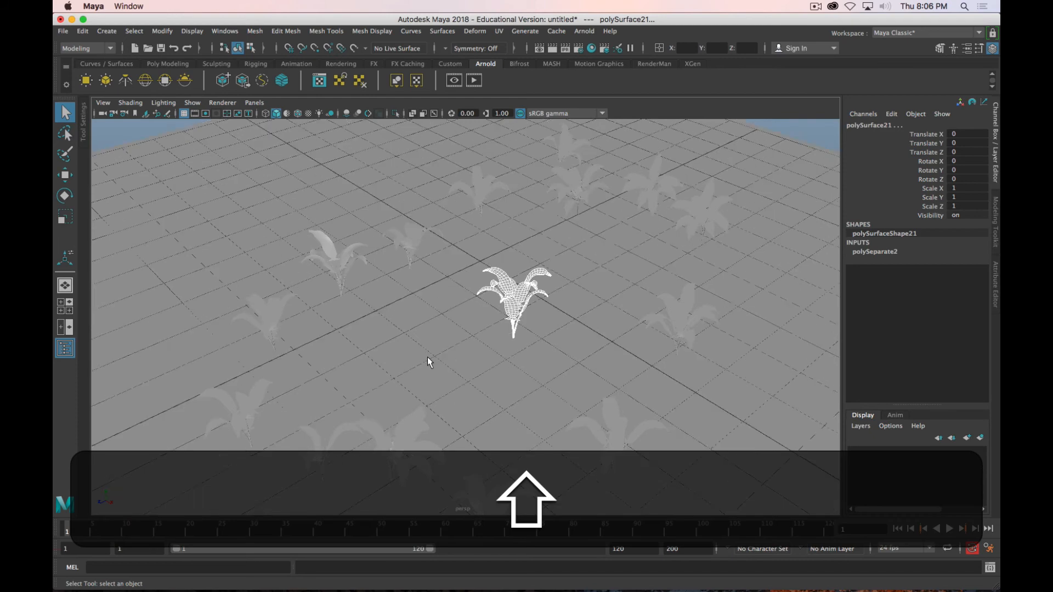
pyautogui.click(267, 32)
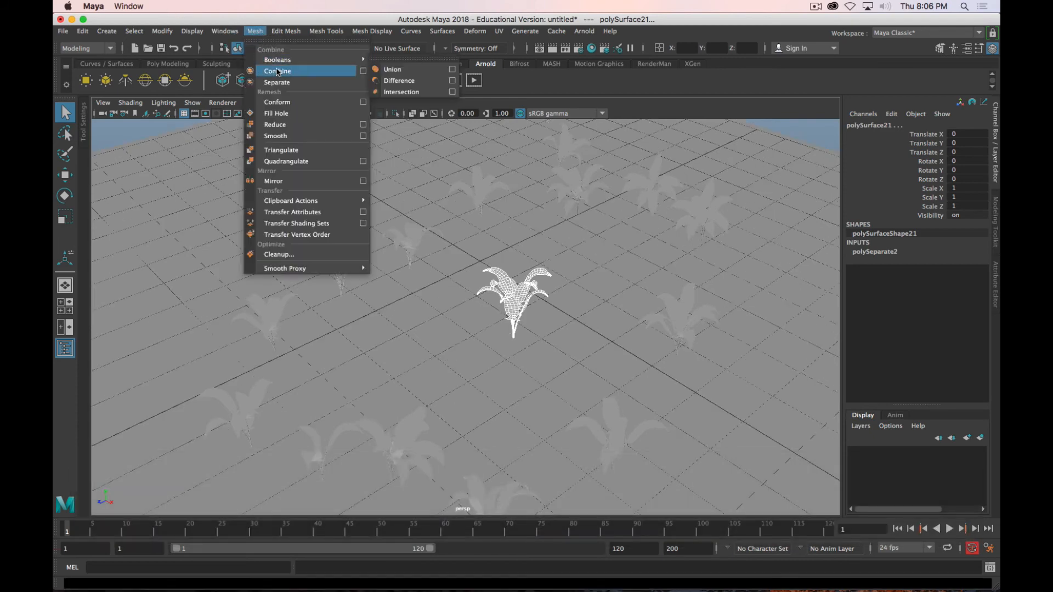
pyautogui.click(278, 72)
pyautogui.click(615, 326)
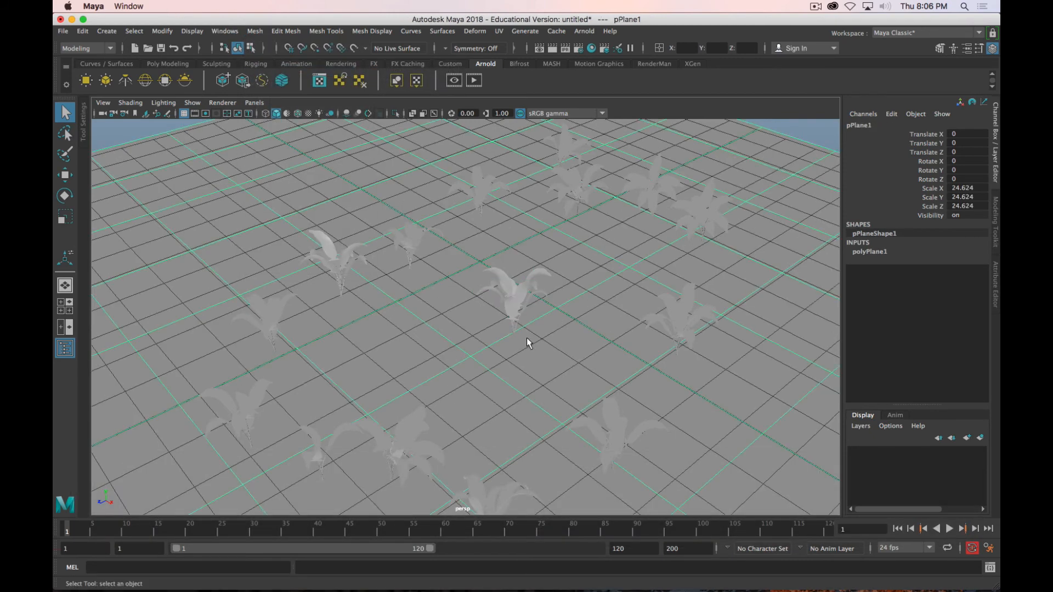
pyautogui.click(515, 311)
pyautogui.keyDown('alt'); pyautogui.moveTo(491, 341); pyautogui.dragTo(479, 302); pyautogui.keyUp('alt')
pyautogui.scroll(-5, 479, 301)
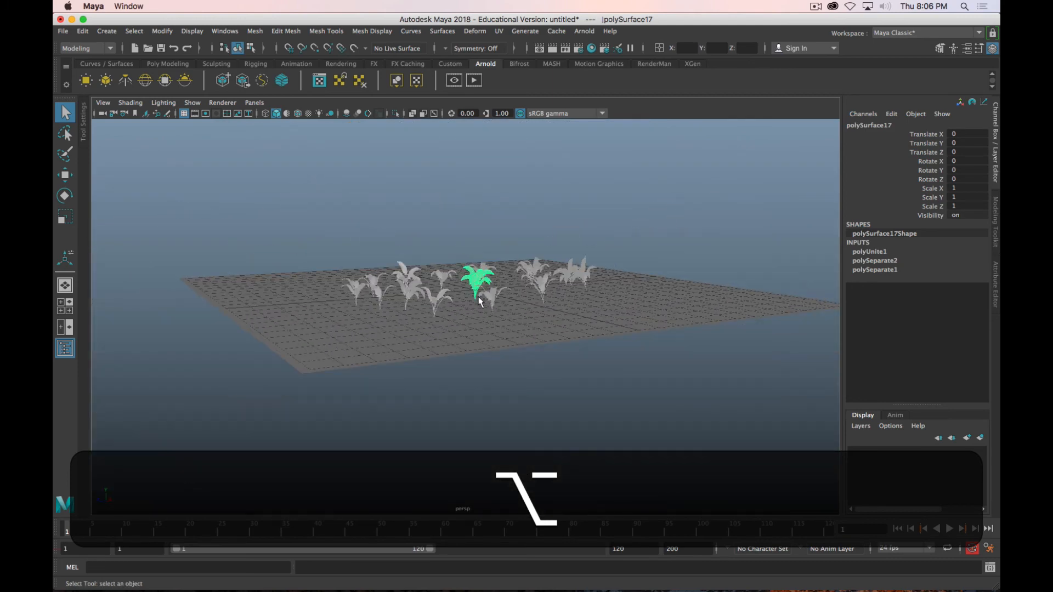
# Try the rotate, move and scale manipulators on the combined central palm, and undo the test scaling
pyautogui.scroll(10, 480, 302)
pyautogui.keyDown('alt'); pyautogui.moveTo(480, 301); pyautogui.dragTo(480, 390, button='middle'); pyautogui.keyUp('alt')
pyautogui.scroll(3, 482, 381)
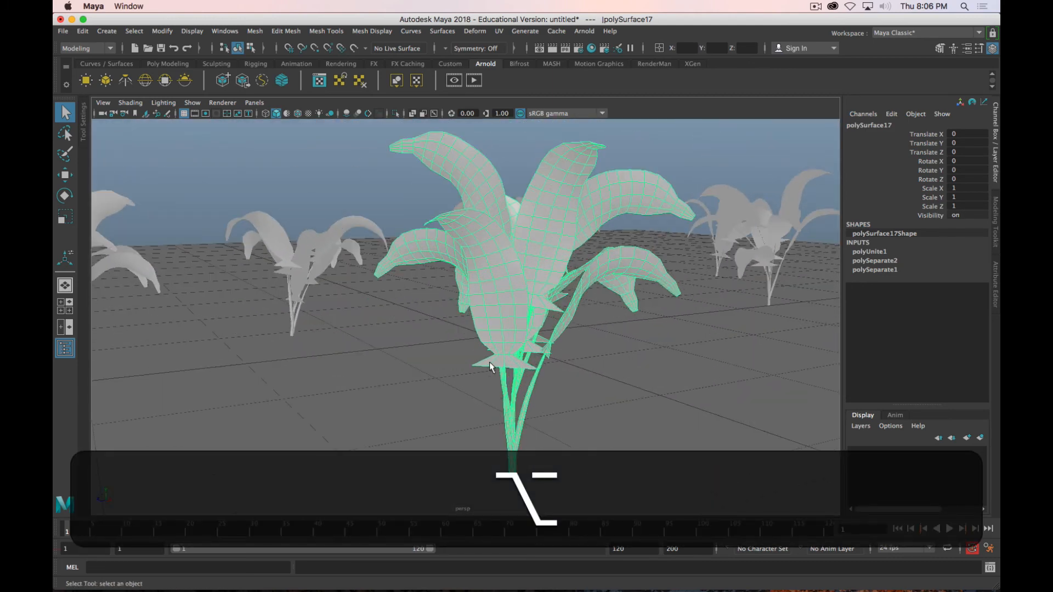
pyautogui.press('e')
pyautogui.press('w')
pyautogui.press('r')
pyautogui.press('e')
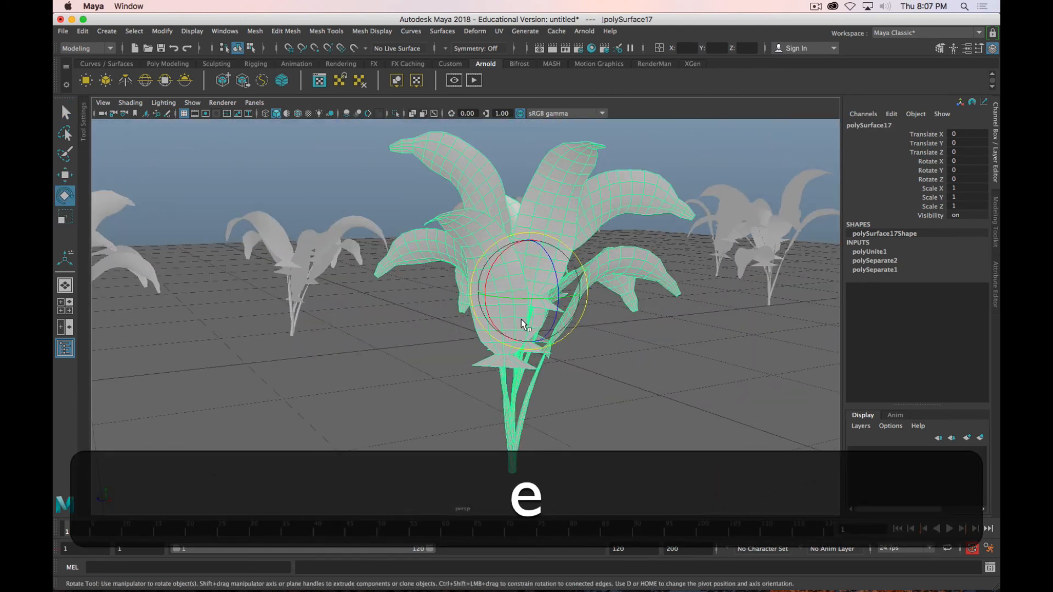
pyautogui.press('w')
pyautogui.press('e')
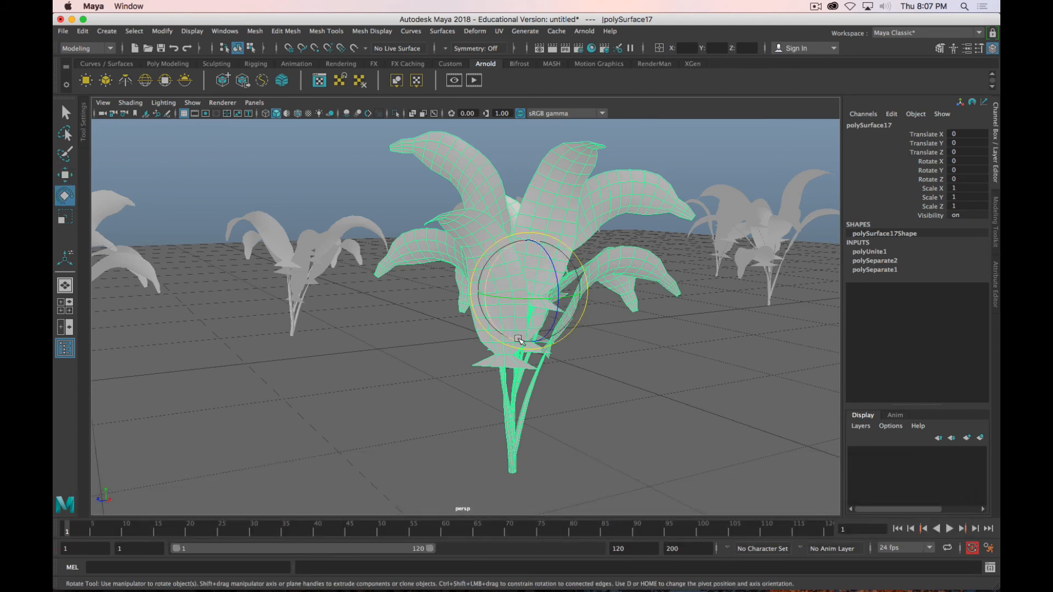
pyautogui.keyDown('alt'); pyautogui.moveTo(519, 337); pyautogui.dragTo(480, 347); pyautogui.keyUp('alt')
pyautogui.press('r')
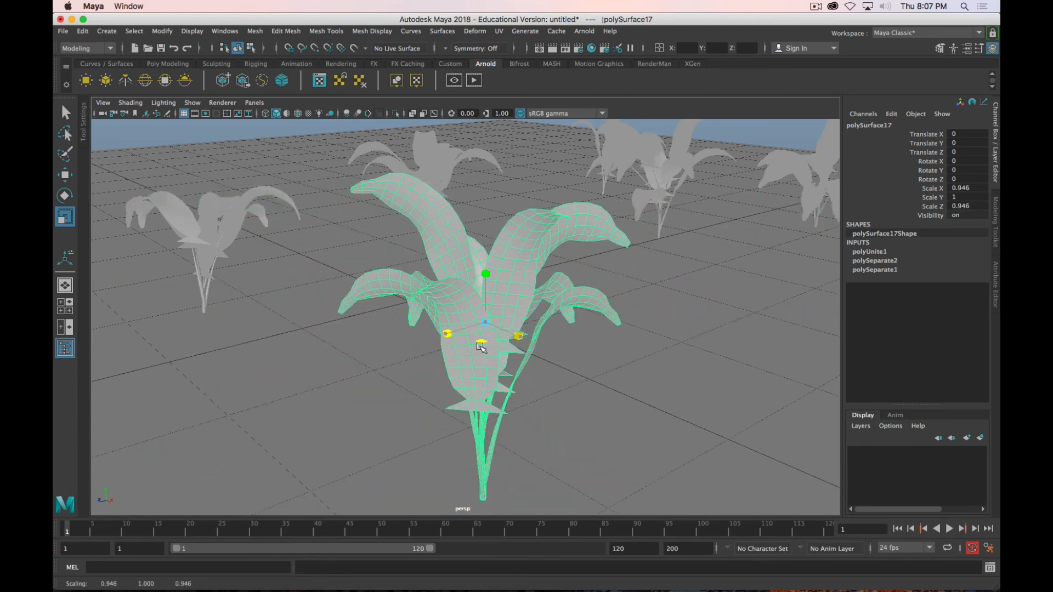
pyautogui.press('z')
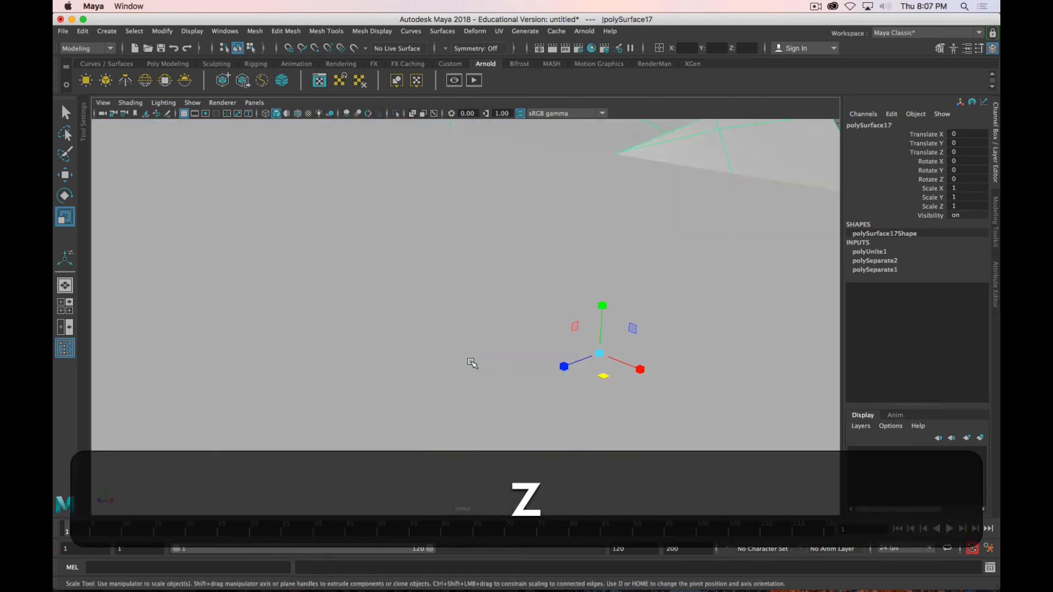
# Move the combined central palm across the ground to the front row, at about X 4.139 and Z 3.383
pyautogui.hotkey('alt', 'w')
pyautogui.scroll(-10, 511, 426)
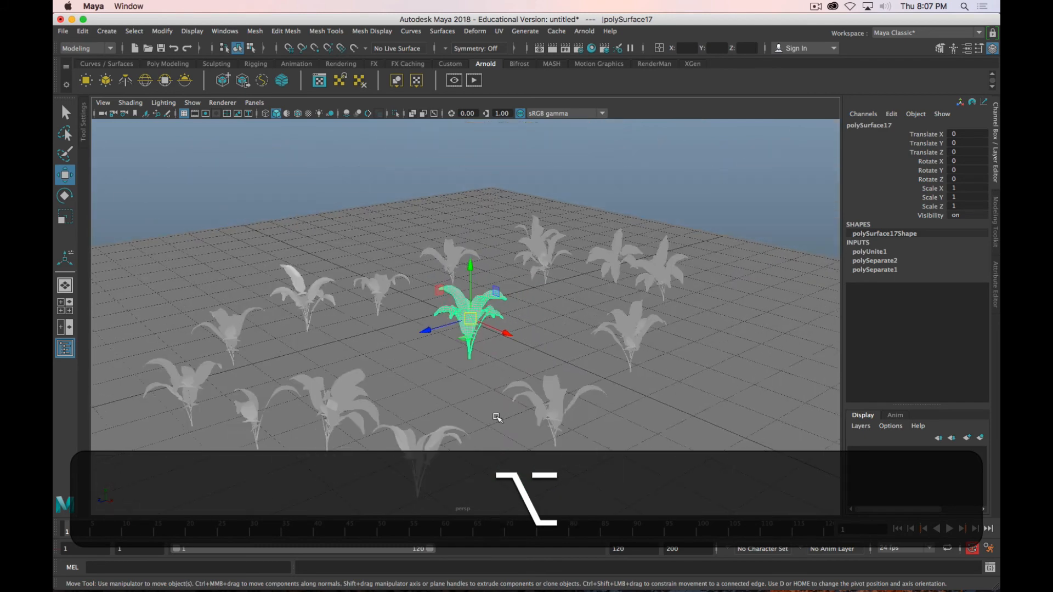
pyautogui.keyDown('alt'); pyautogui.moveTo(491, 390); pyautogui.dragTo(454, 284, button='middle'); pyautogui.keyUp('alt')
pyautogui.keyDown('alt'); pyautogui.moveTo(454, 280); pyautogui.dragTo(400, 431); pyautogui.keyUp('alt')
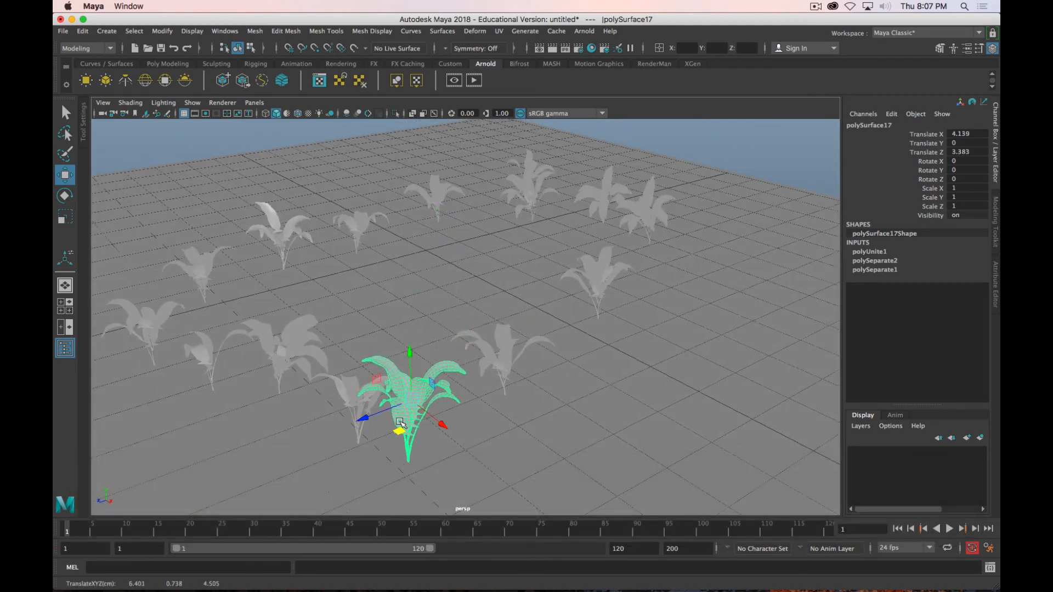
# Bring the Arnold render beside the viewport and examine the moved palm's leaves and stems up close
pyautogui.scroll(10, 402, 425)
pyautogui.keyDown('alt'); pyautogui.moveTo(419, 410); pyautogui.dragTo(496, 323, button='middle'); pyautogui.keyUp('alt')
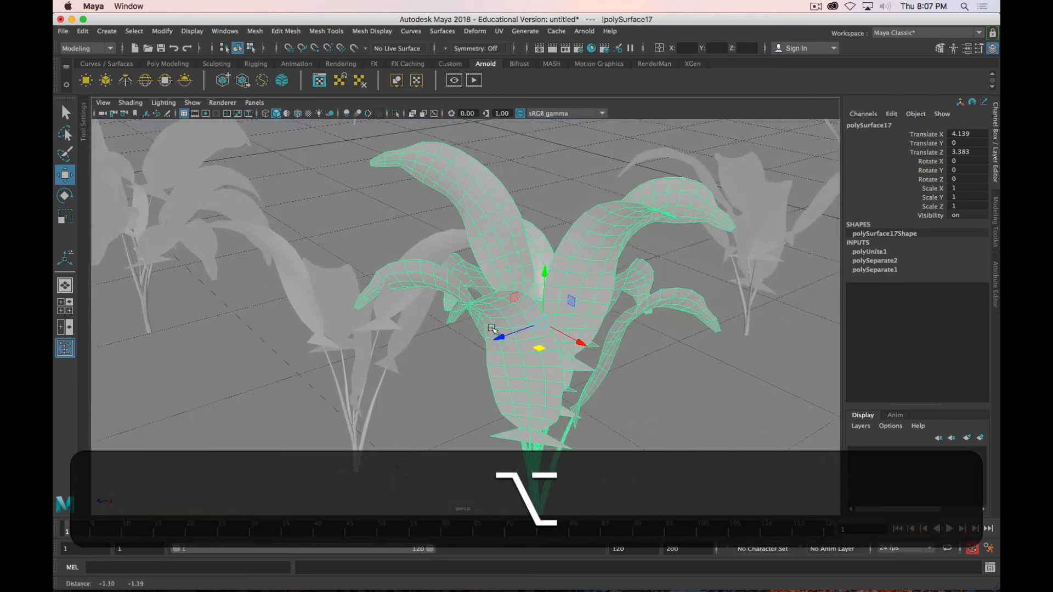
pyautogui.scroll(10, 493, 329)
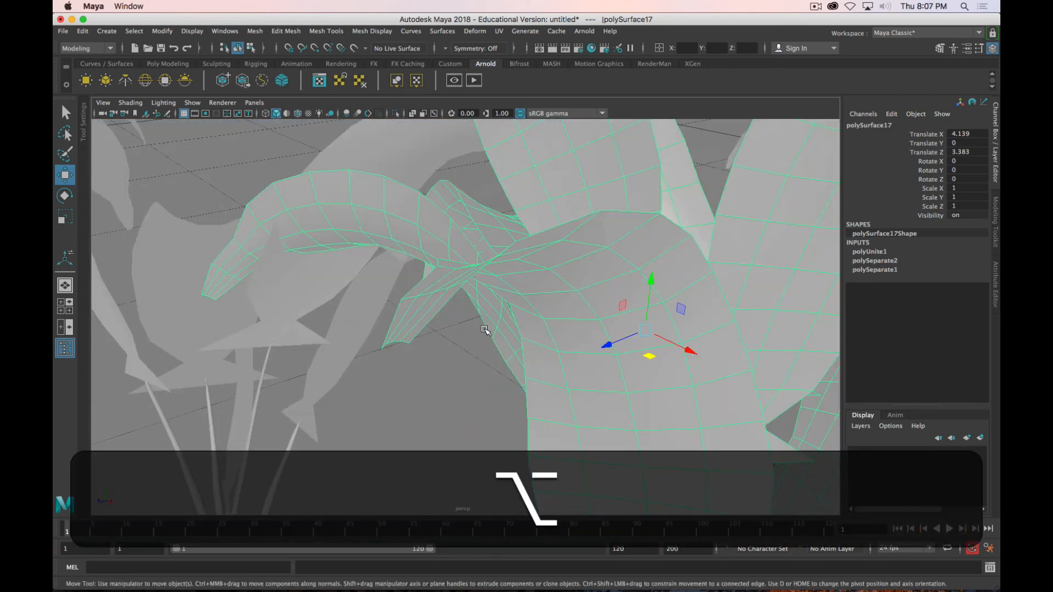
pyautogui.moveTo(54, 11); pyautogui.dragTo(999, 11)
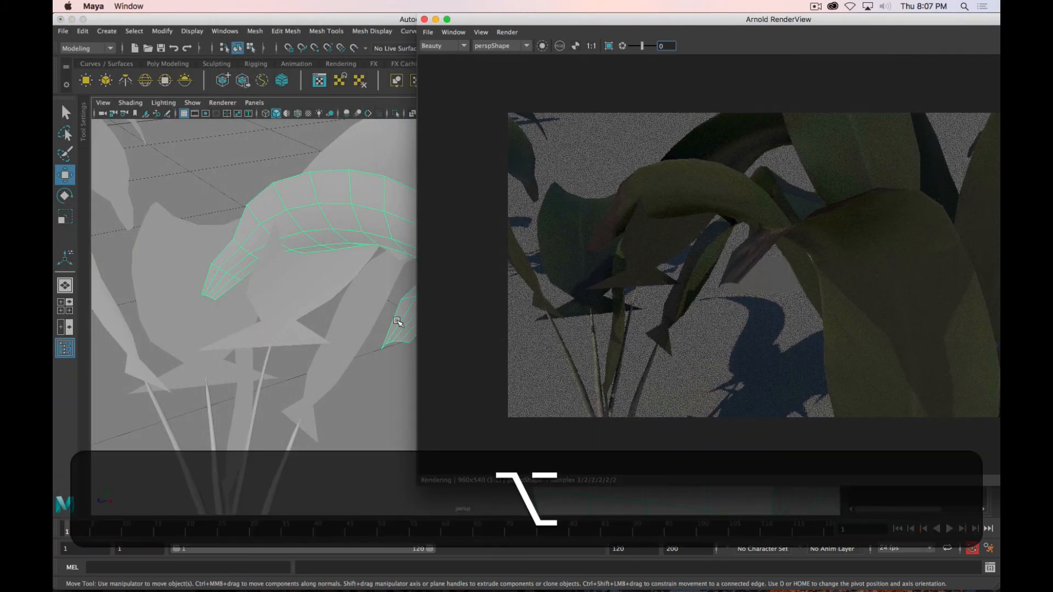
pyautogui.keyDown('alt'); pyautogui.scroll(-10, 386, 318); pyautogui.keyUp('alt')
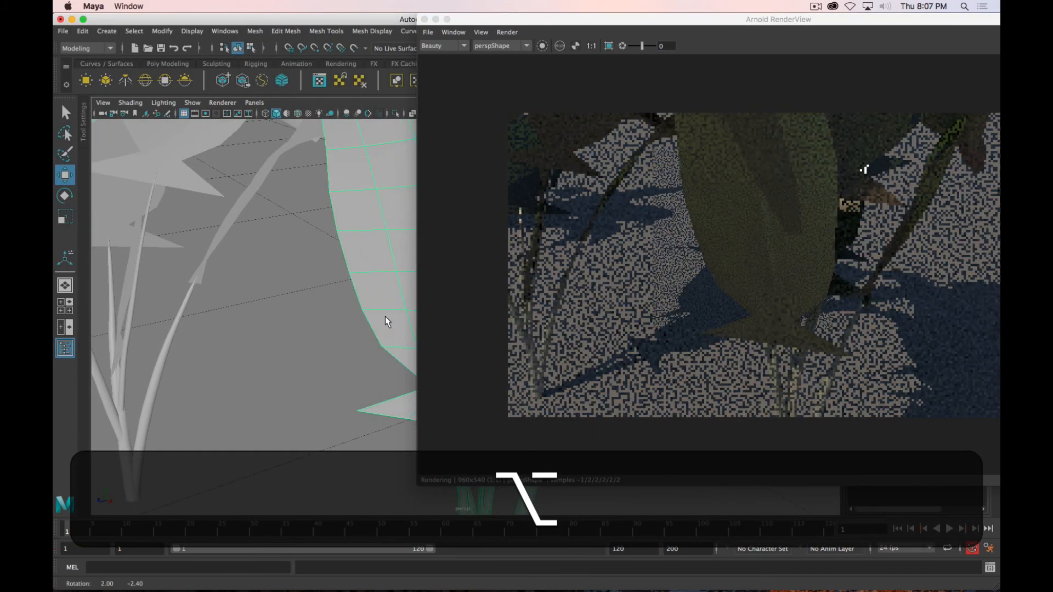
pyautogui.keyDown('alt'); pyautogui.moveTo(380, 351); pyautogui.dragTo(298, 362, button='middle'); pyautogui.keyUp('alt')
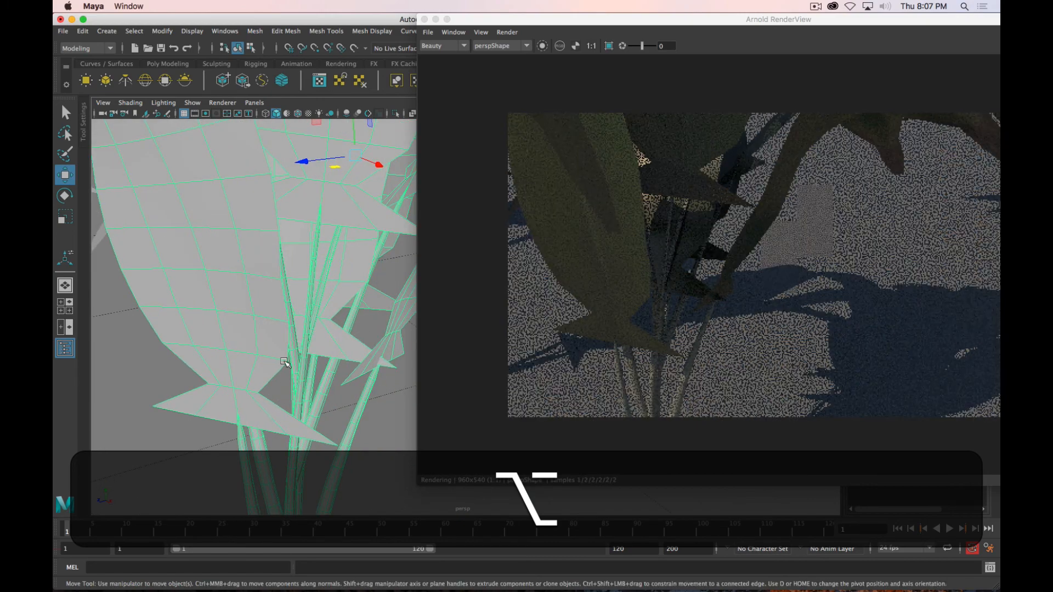
pyautogui.keyDown('alt'); pyautogui.scroll(10, 280, 359); pyautogui.keyUp('alt')
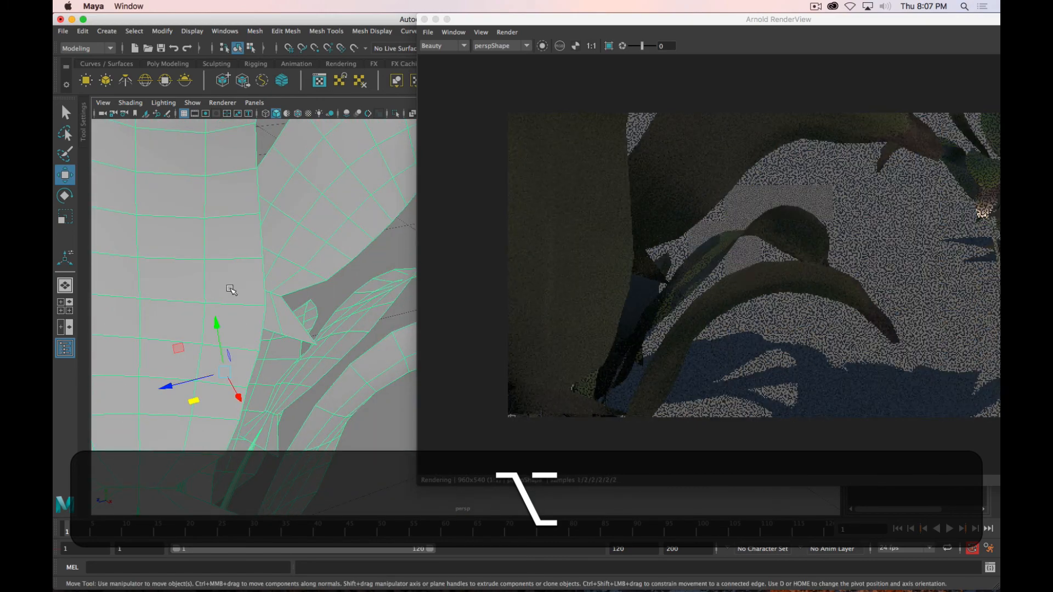
pyautogui.keyDown('alt'); pyautogui.moveTo(232, 290); pyautogui.dragTo(234, 283); pyautogui.keyUp('alt')
pyautogui.keyDown('alt'); pyautogui.scroll(10, 237, 286); pyautogui.keyUp('alt')
pyautogui.keyDown('alt'); pyautogui.scroll(-8, 245, 294); pyautogui.keyUp('alt')
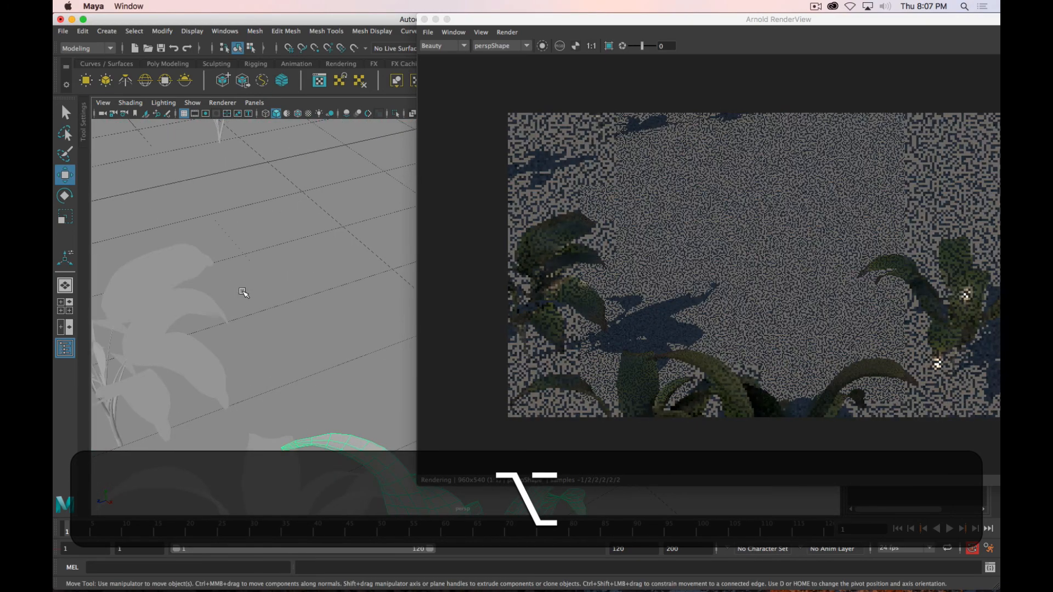
pyautogui.keyDown('alt'); pyautogui.scroll(-10, 239, 328); pyautogui.keyUp('alt')
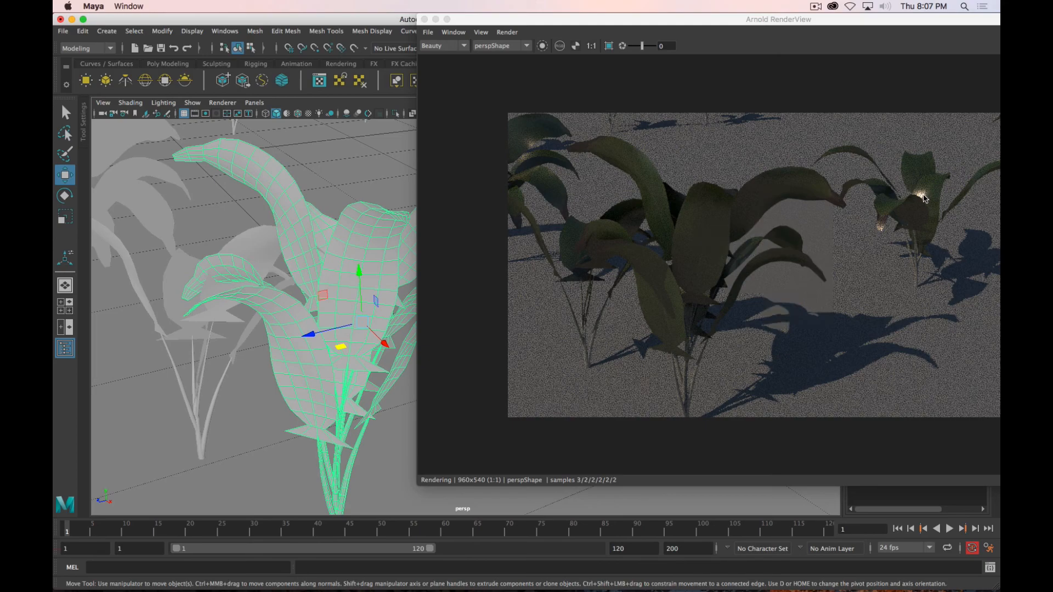
# Examine the neighbouring palms' leaf highlights and shadows in the live Arnold render from several angles
pyautogui.keyDown('alt'); pyautogui.moveTo(352, 299); pyautogui.dragTo(291, 237); pyautogui.keyUp('alt')
pyautogui.keyDown('alt'); pyautogui.moveTo(290, 237); pyautogui.dragTo(283, 239, button='middle'); pyautogui.keyUp('alt')
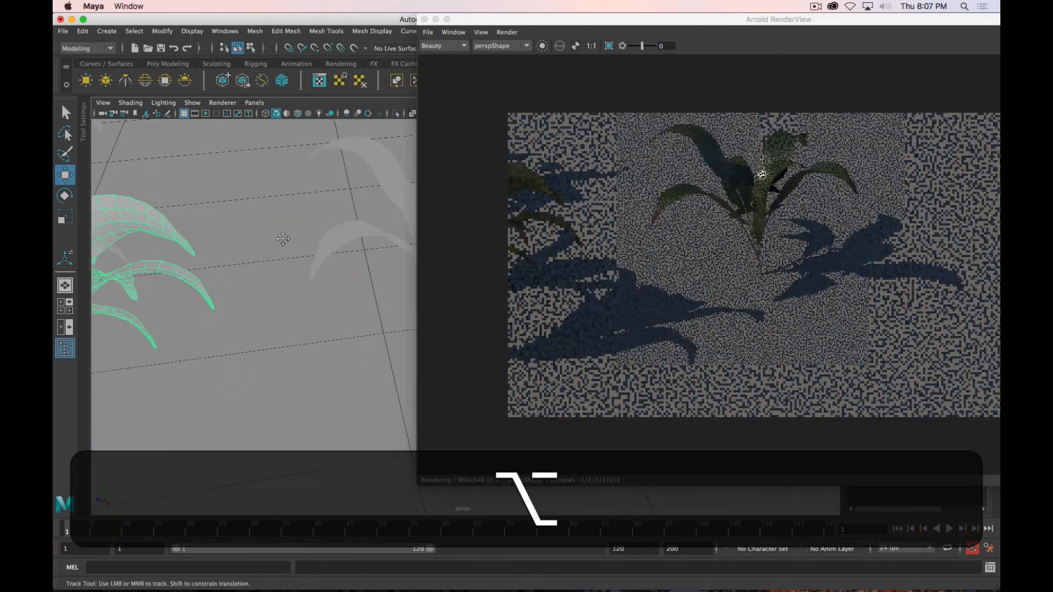
pyautogui.keyDown('alt'); pyautogui.moveTo(283, 239); pyautogui.dragTo(294, 277); pyautogui.keyUp('alt')
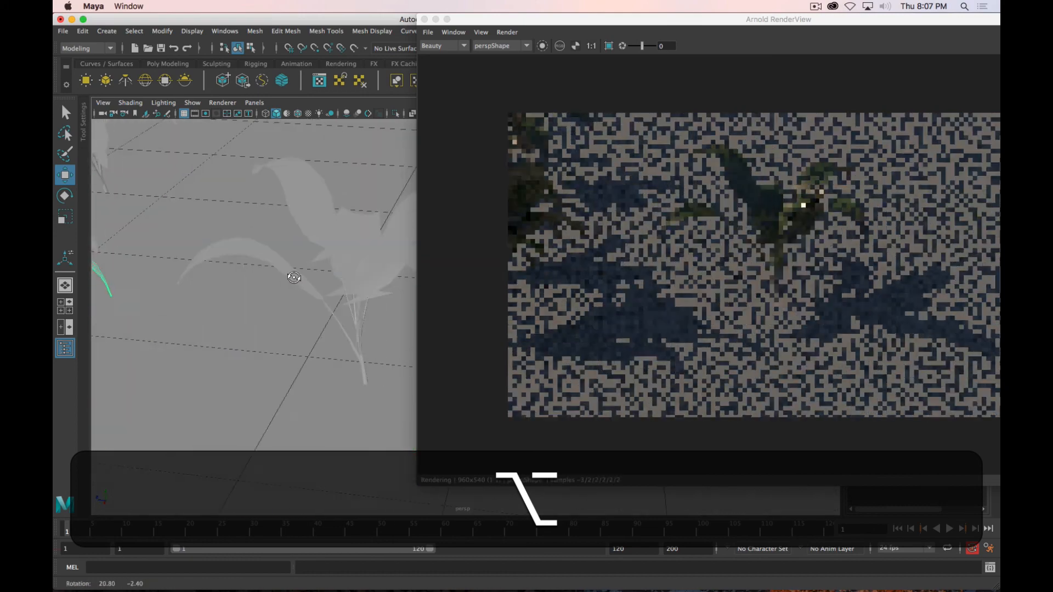
pyautogui.keyDown('alt'); pyautogui.moveTo(294, 278); pyautogui.dragTo(262, 287, button='middle'); pyautogui.keyUp('alt')
pyautogui.keyDown('alt'); pyautogui.moveTo(268, 319); pyautogui.dragTo(298, 338); pyautogui.keyUp('alt')
pyautogui.keyDown('alt'); pyautogui.moveTo(287, 266); pyautogui.dragTo(286, 305, button='right'); pyautogui.keyUp('alt')
pyautogui.keyDown('alt'); pyautogui.moveTo(286, 300); pyautogui.dragTo(290, 281, button='middle'); pyautogui.keyUp('alt')
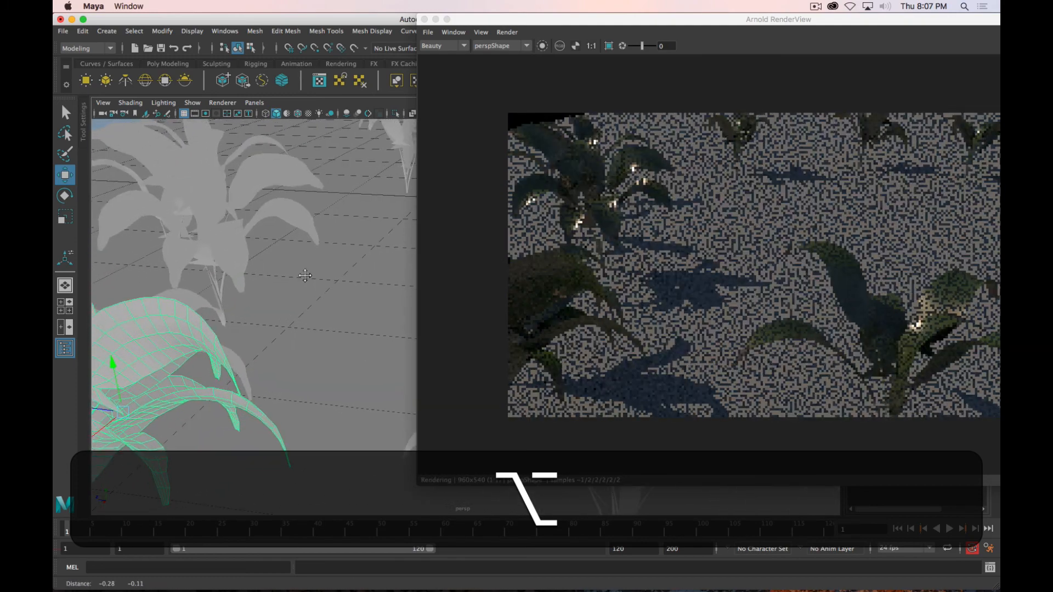
pyautogui.keyDown('alt'); pyautogui.moveTo(296, 291); pyautogui.dragTo(282, 295); pyautogui.keyUp('alt')
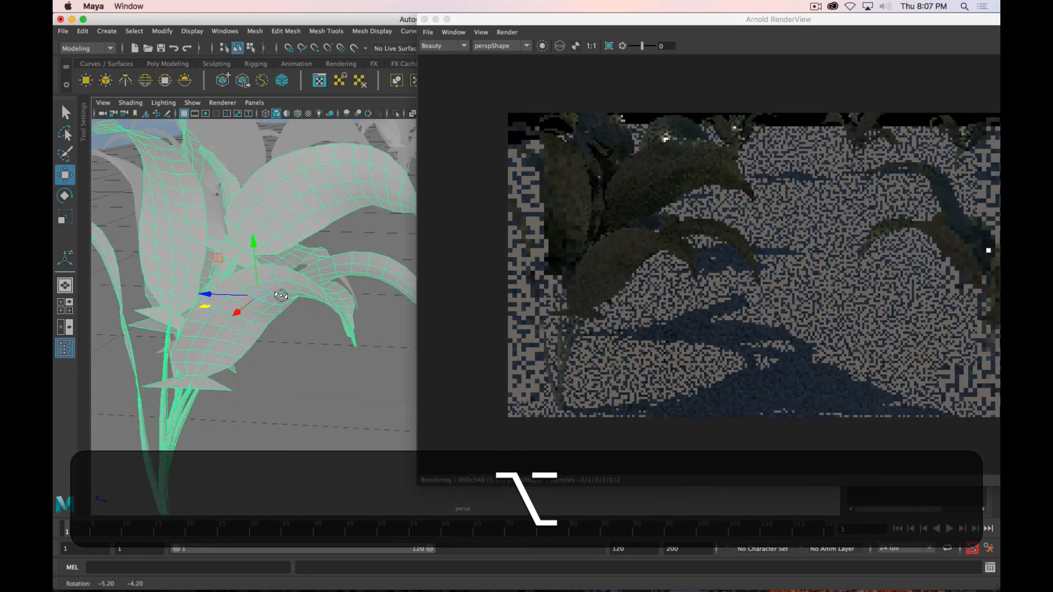
# Select the leaf mesh shared by the remaining palms, switch it to face mode and separate it into individual pieces
pyautogui.scroll(-5, 287, 296)
pyautogui.keyDown('alt'); pyautogui.moveTo(332, 294); pyautogui.dragTo(331, 272, button='middle'); pyautogui.keyUp('alt')
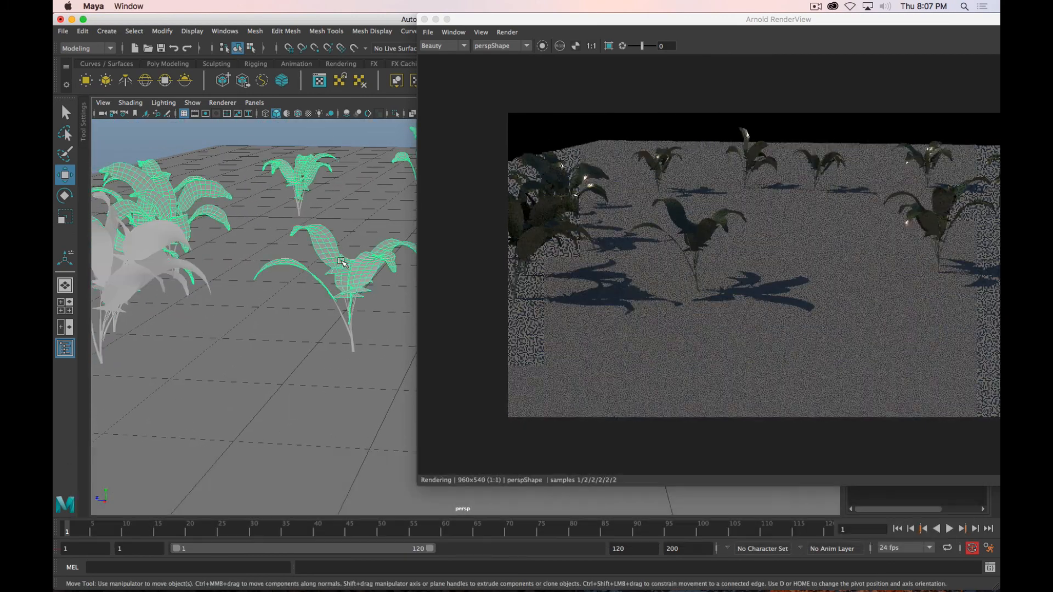
pyautogui.moveTo(330, 257); pyautogui.dragTo(333, 277, button='right')
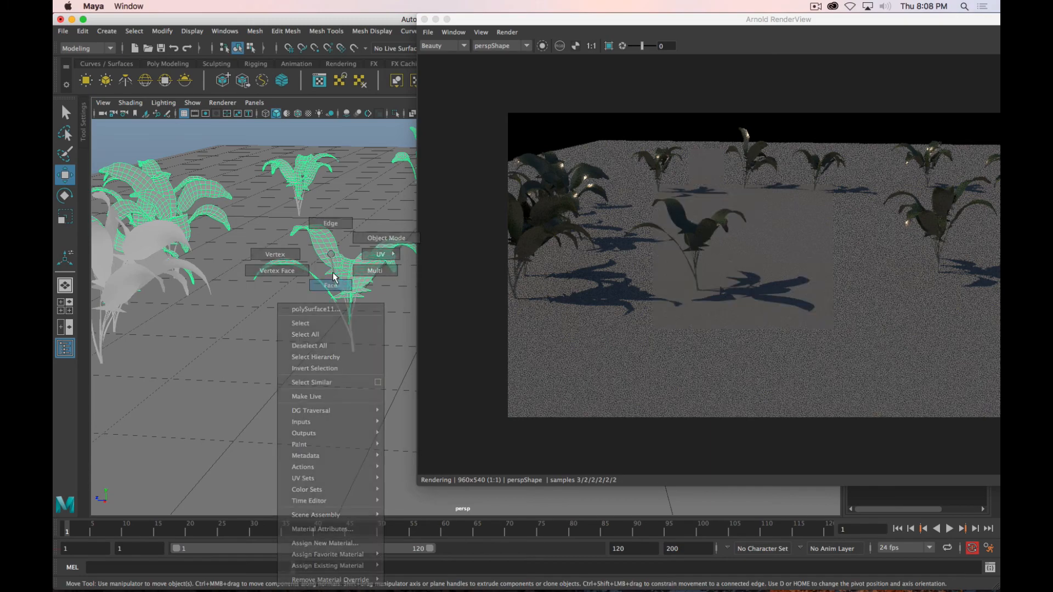
pyautogui.scroll(-5, 344, 249)
pyautogui.keyDown('alt'); pyautogui.moveTo(346, 250); pyautogui.dragTo(265, 250, button='middle'); pyautogui.keyUp('alt')
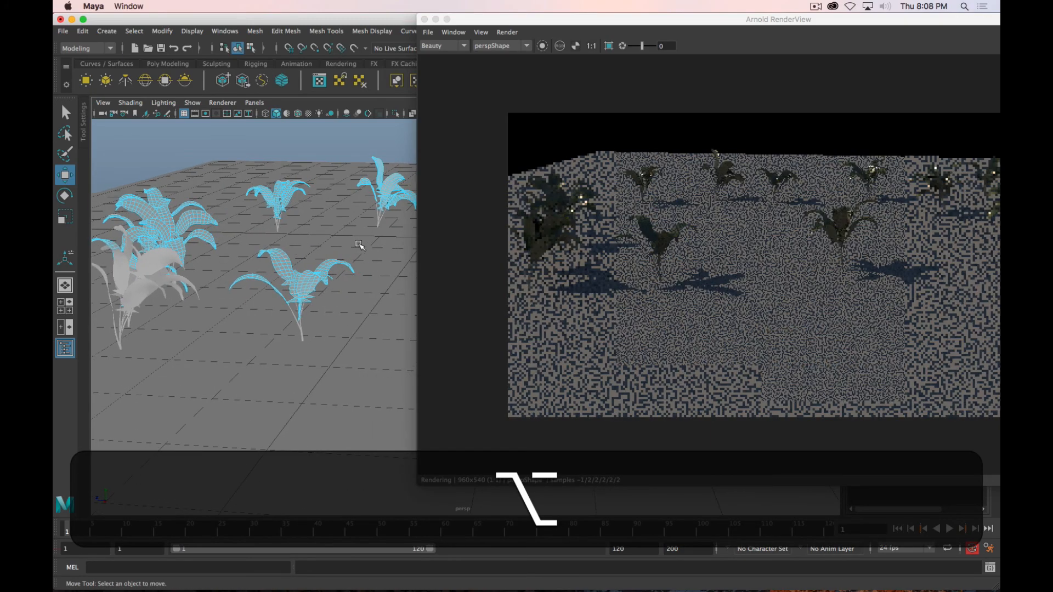
pyautogui.moveTo(372, 238); pyautogui.dragTo(227, 352)
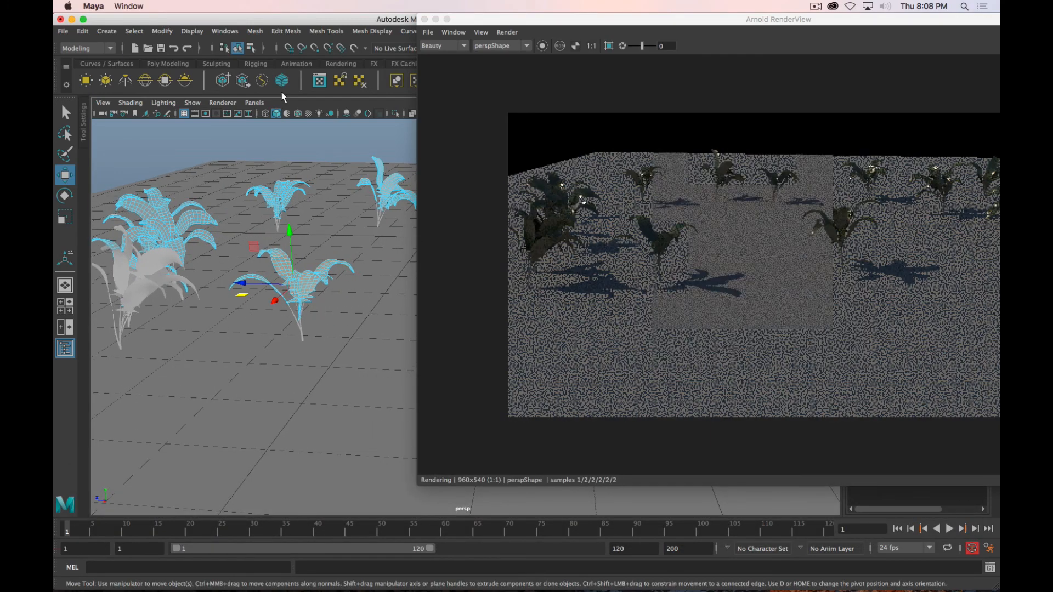
pyautogui.click(202, 31)
pyautogui.moveTo(218, 33)
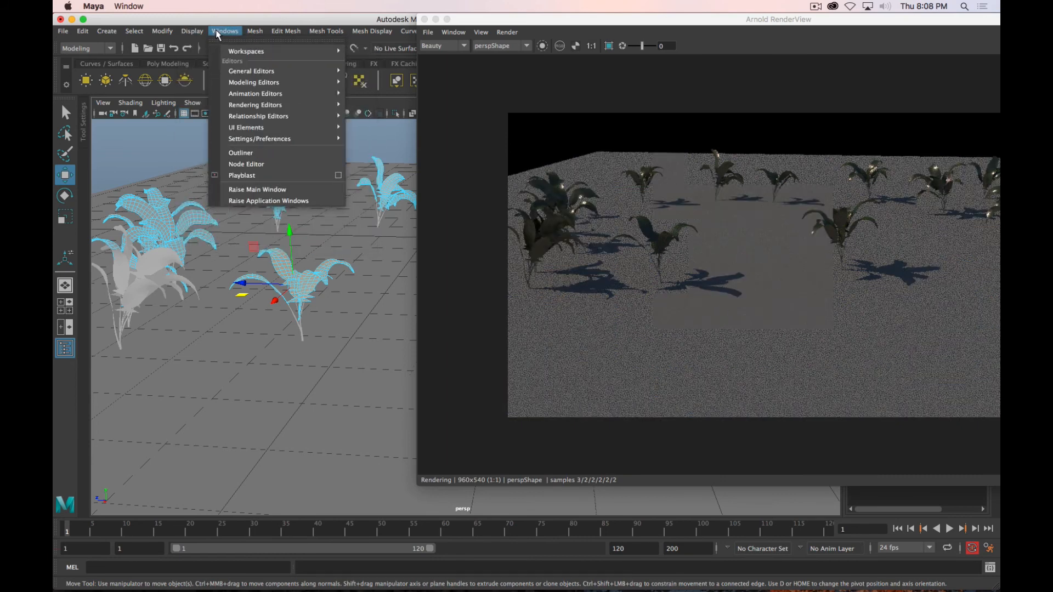
pyautogui.click(258, 74)
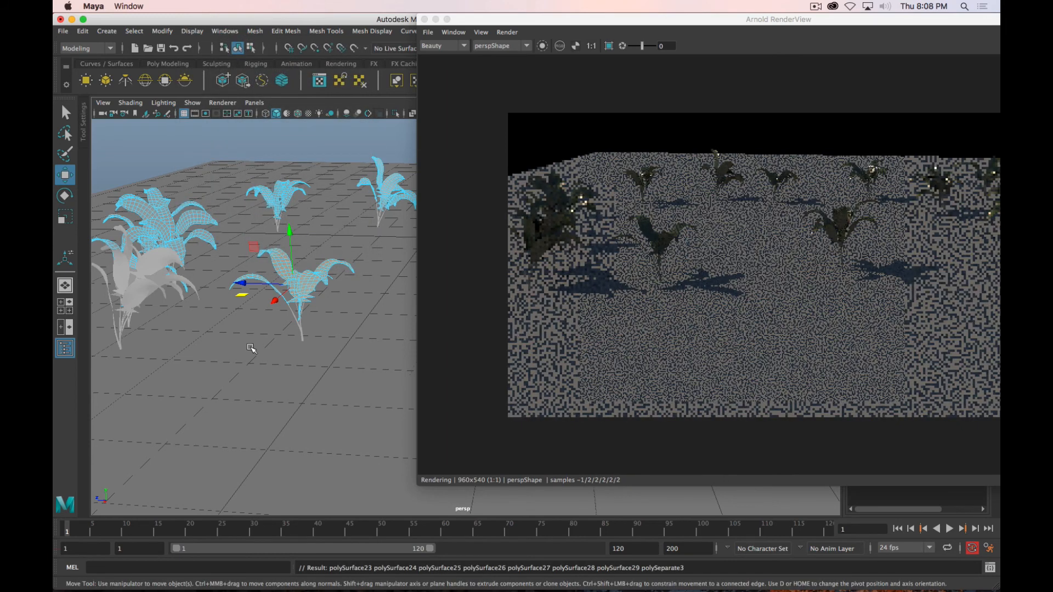
# Select the leaf pieces of the nearest palm, leaving out the shared stem mesh, and combine them into one mesh
pyautogui.click(258, 348)
pyautogui.click(271, 273)
pyautogui.scroll(5, 269, 273)
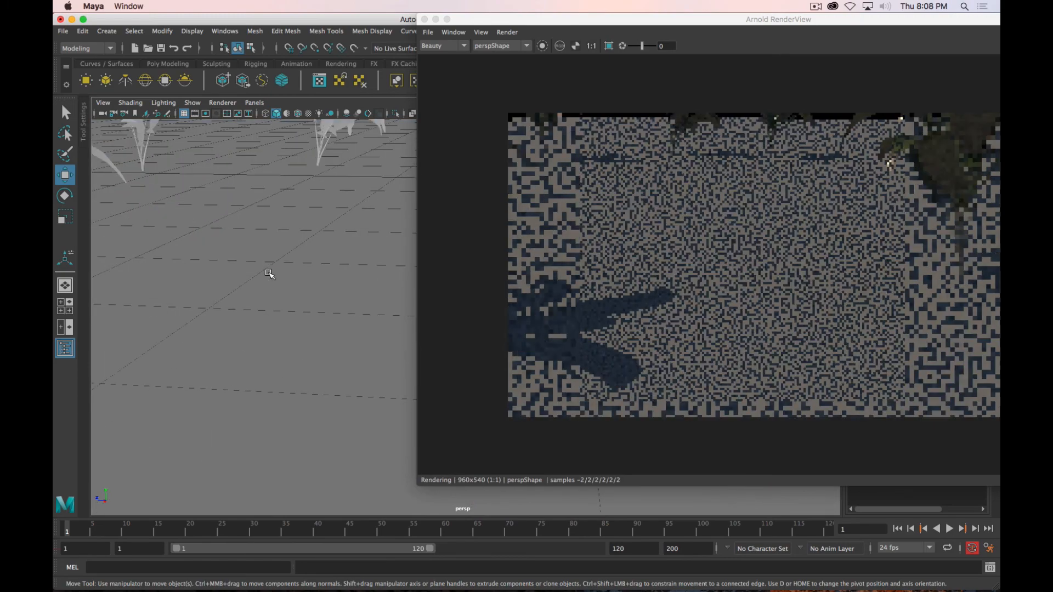
pyautogui.keyDown('alt'); pyautogui.moveTo(269, 274); pyautogui.dragTo(346, 319); pyautogui.keyUp('alt')
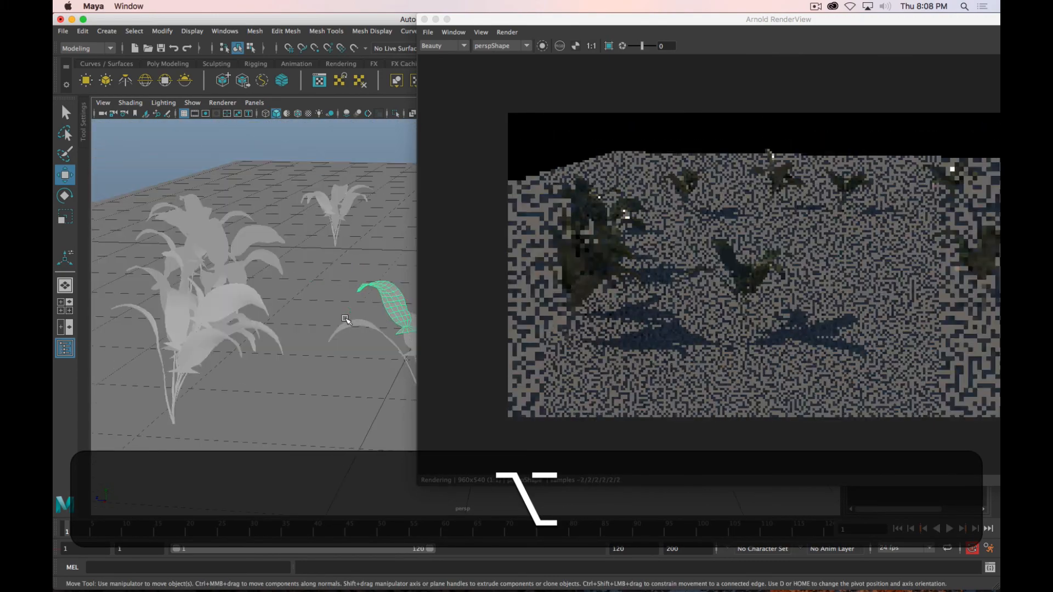
pyautogui.keyDown('alt'); pyautogui.moveTo(346, 319); pyautogui.dragTo(181, 310, button='middle'); pyautogui.keyUp('alt')
pyautogui.moveTo(343, 251); pyautogui.dragTo(148, 341)
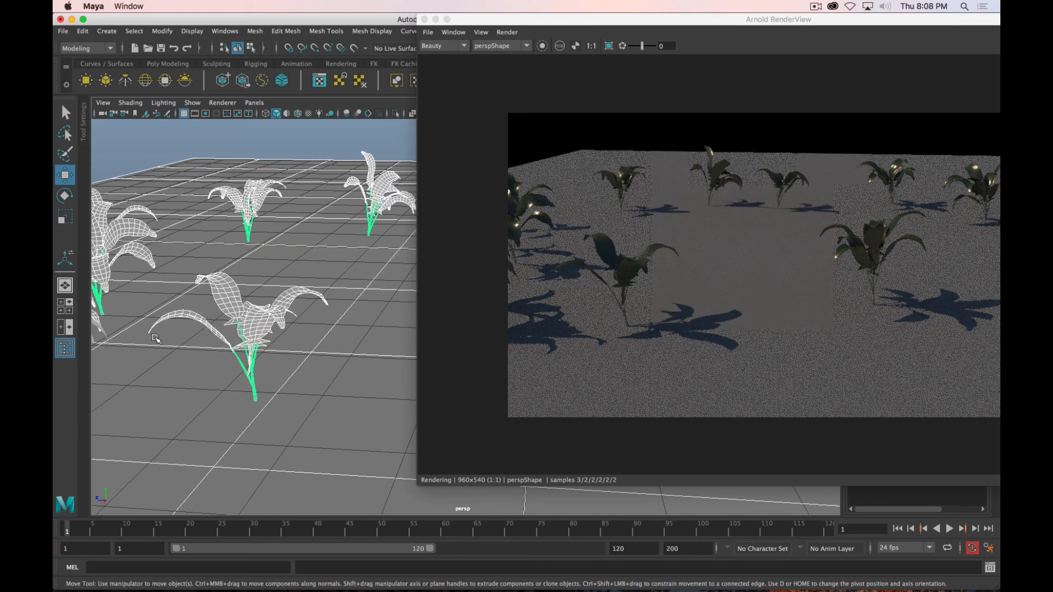
pyautogui.press('shift')
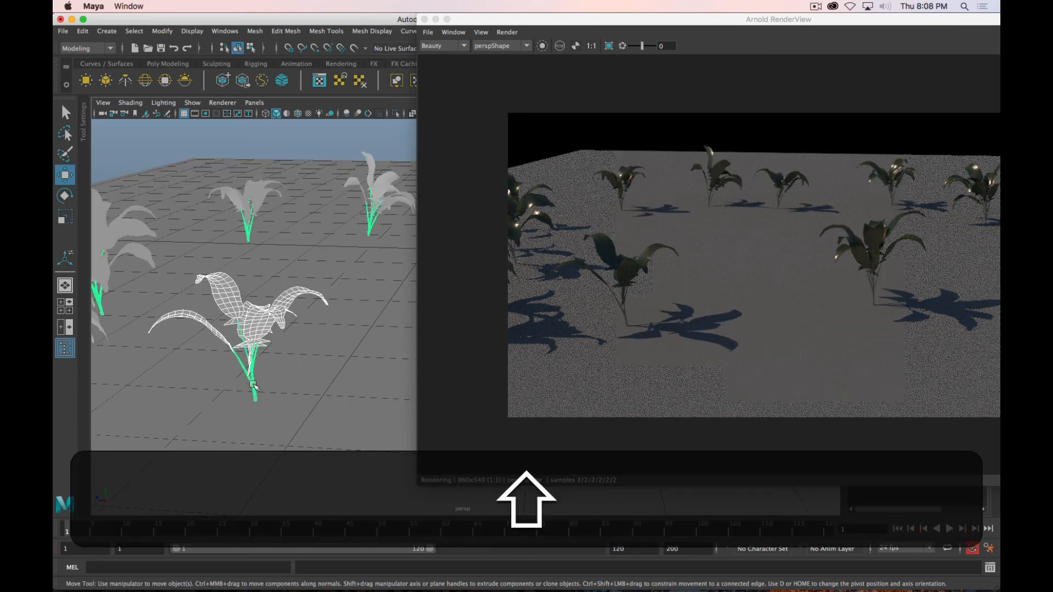
pyautogui.click(226, 32)
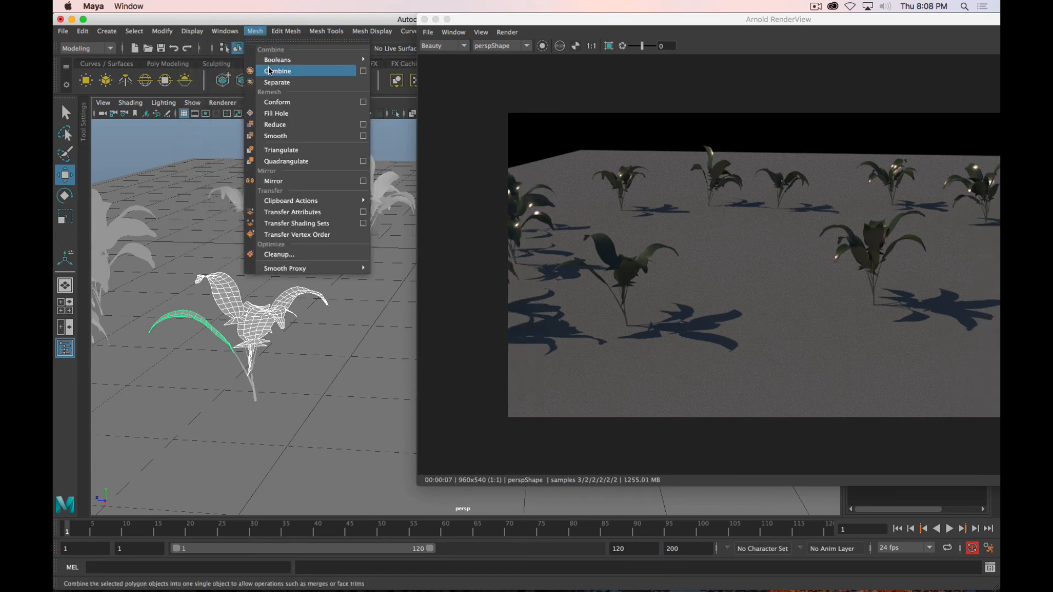
pyautogui.click(285, 70)
pyautogui.press('alt')
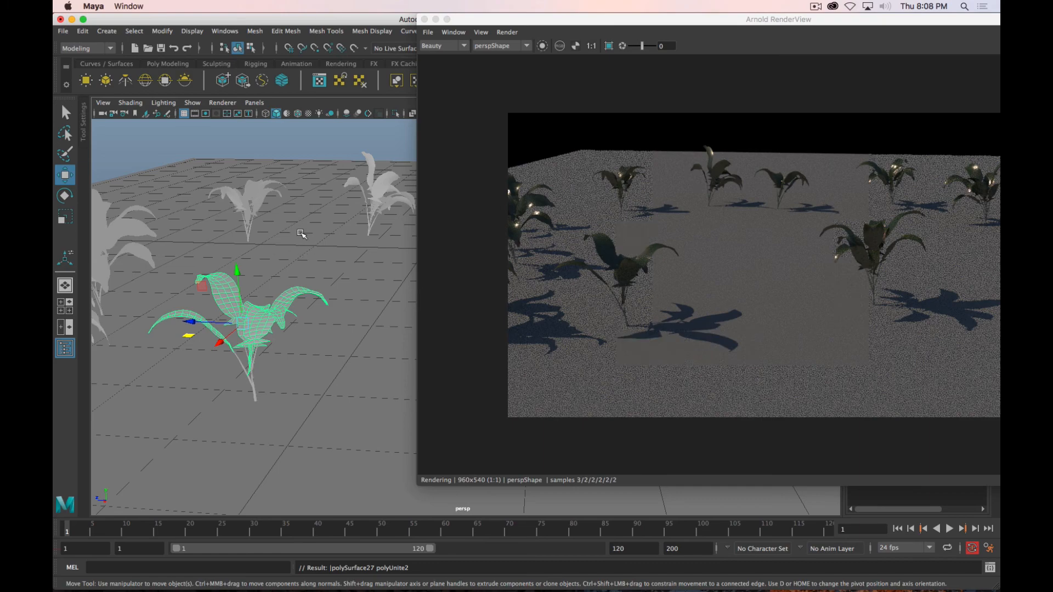
pyautogui.press('alt')
pyautogui.keyDown('alt'); pyautogui.moveTo(293, 257); pyautogui.dragTo(309, 229, button='middle'); pyautogui.keyUp('alt')
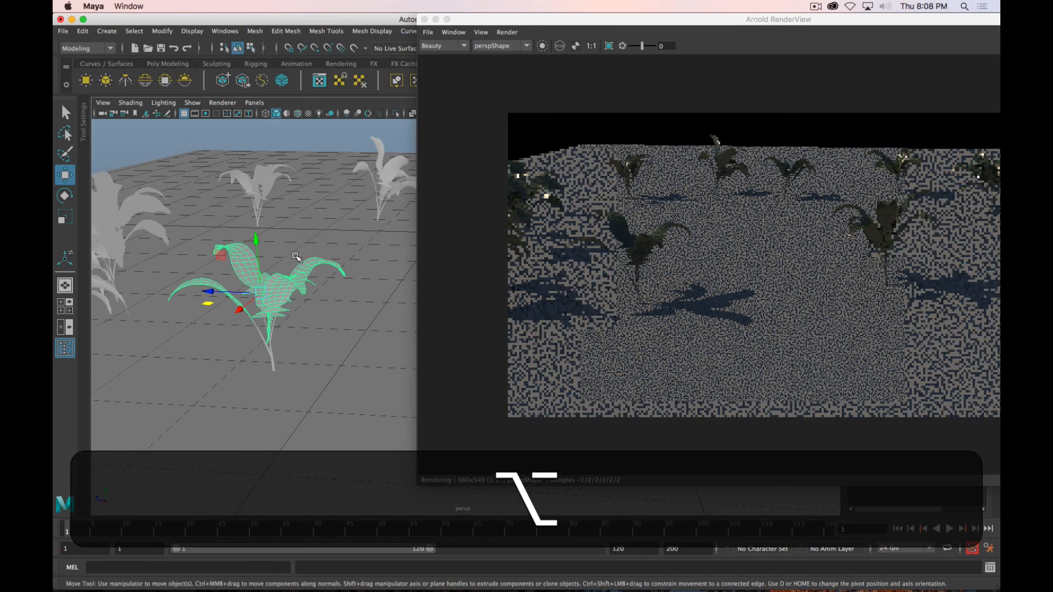
# Paint a short curved palmLeafy Paint Effects stroke on the ground plane, in front of the nearest converted palms
pyautogui.moveTo(651, 23); pyautogui.dragTo(53, 23)
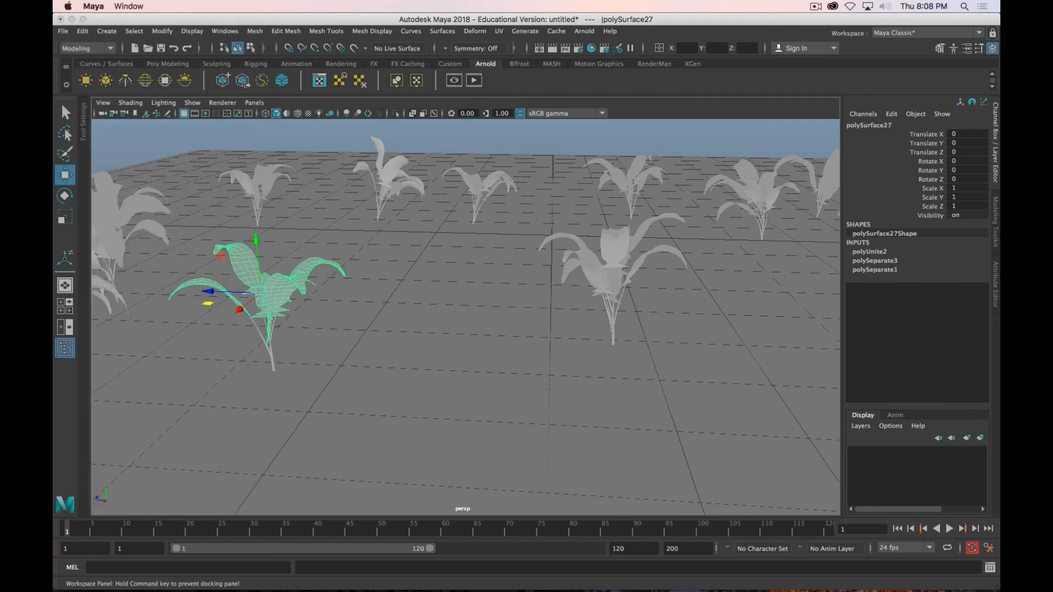
pyautogui.scroll(-3, 341, 284)
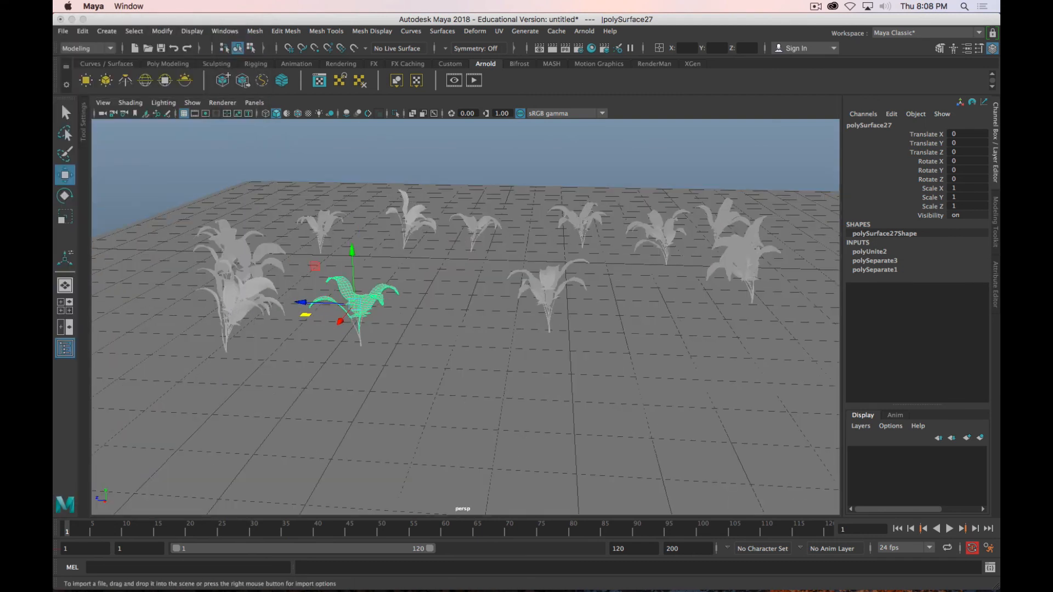
pyautogui.moveTo(473, 353)
pyautogui.mouseDown()
pyautogui.moveTo(397, 377)
pyautogui.moveTo(454, 361)
pyautogui.mouseUp()
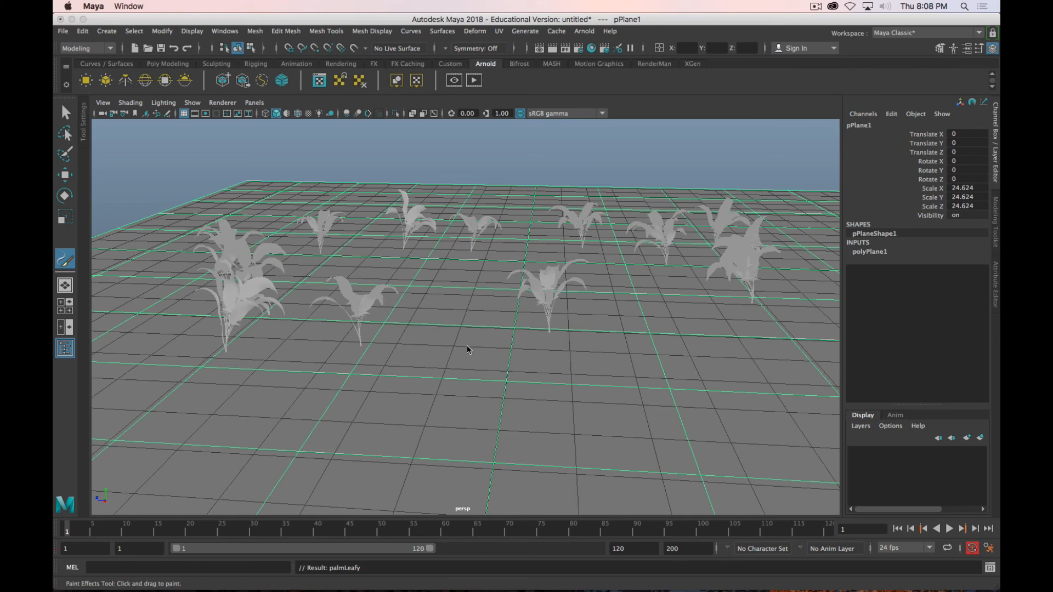
pyautogui.moveTo(466, 348)
pyautogui.mouseDown()
pyautogui.moveTo(395, 372)
pyautogui.moveTo(386, 390)
pyautogui.mouseUp()
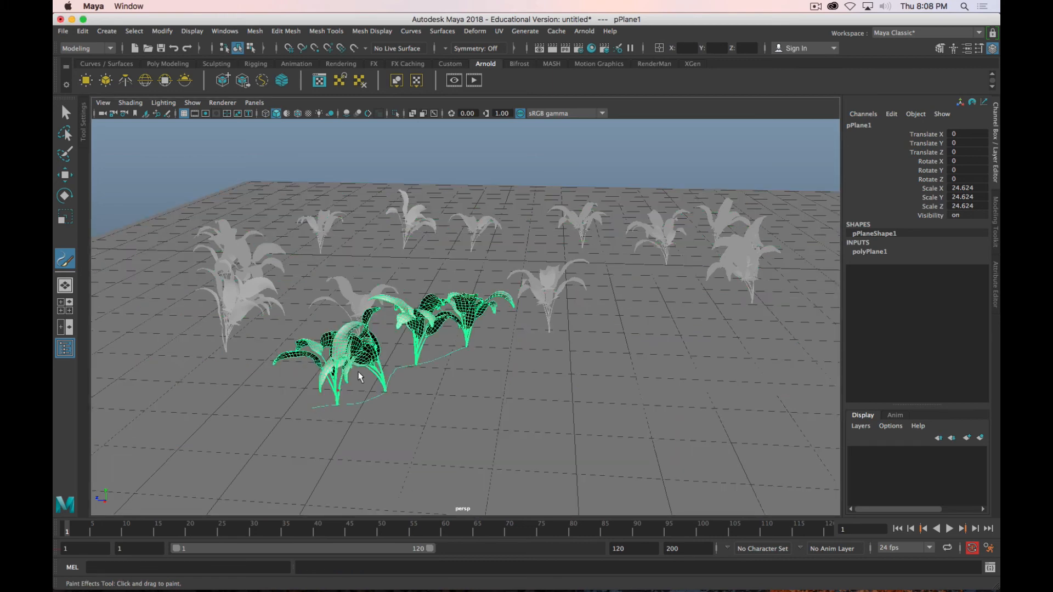
# Run a live Arnold render to check whether the newly painted palm stroke renders, and move the render view aside
pyautogui.moveTo(548, 310)
pyautogui.keyDown('alt'); pyautogui.mouseDown(button='right')
pyautogui.moveTo(527, 311)
pyautogui.moveTo(590, 312)
pyautogui.moveTo(575, 310)
pyautogui.mouseUp(button='right'); pyautogui.keyUp('alt')
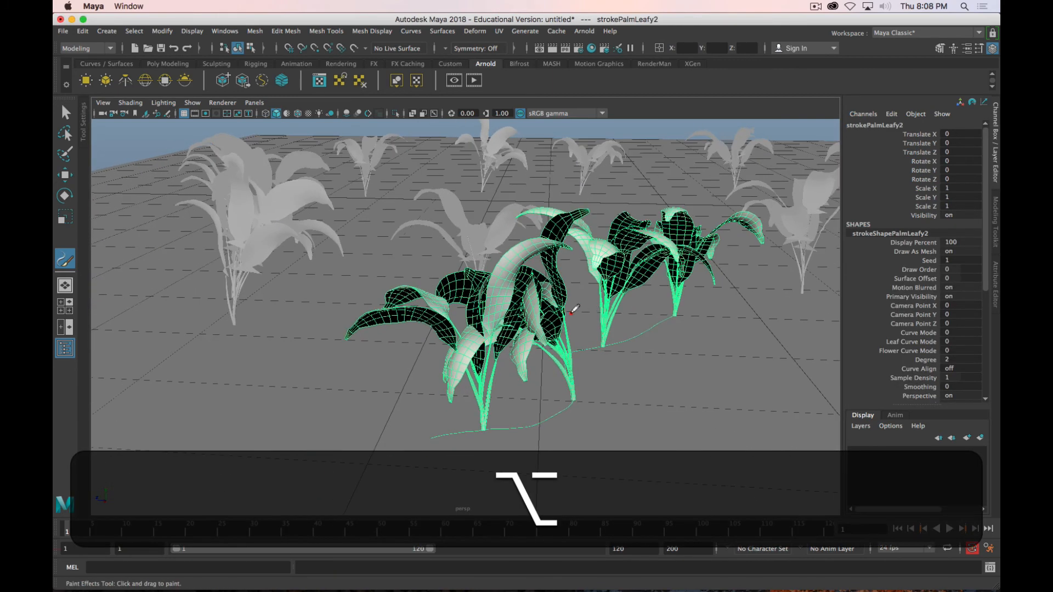
pyautogui.click(454, 80)
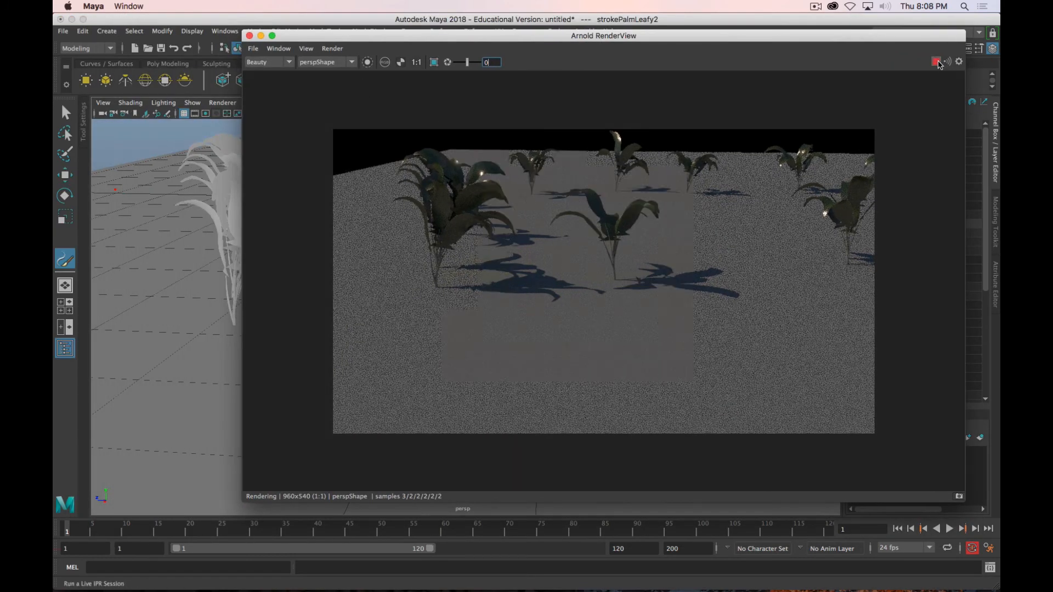
pyautogui.click(938, 63)
pyautogui.click(260, 36)
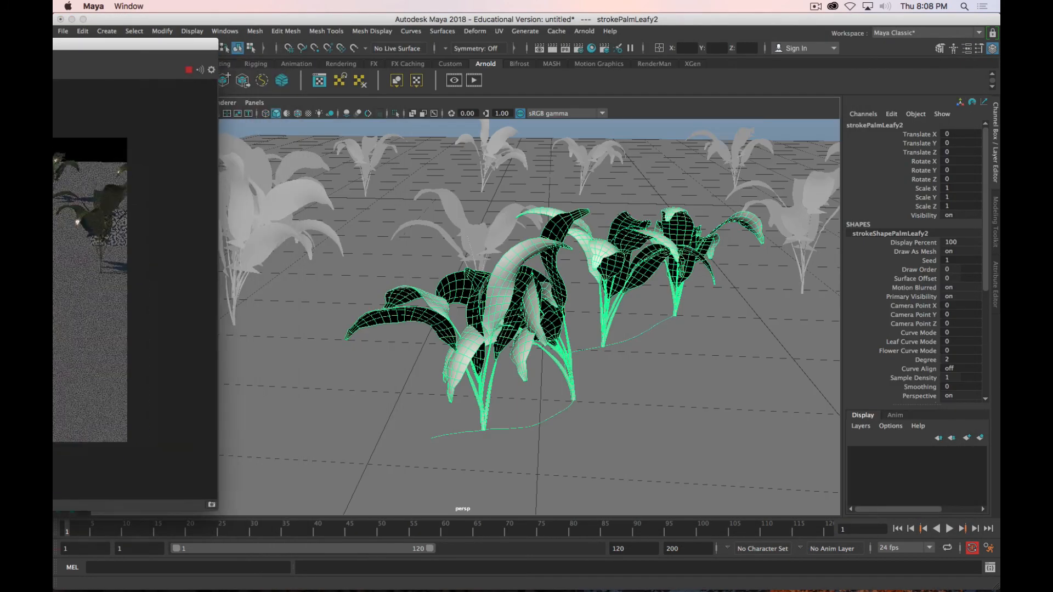
# Convert the new palm stroke from Paint Effects to polygons and check it in the Arnold render
pyautogui.click(161, 33)
pyautogui.moveTo(242, 305)
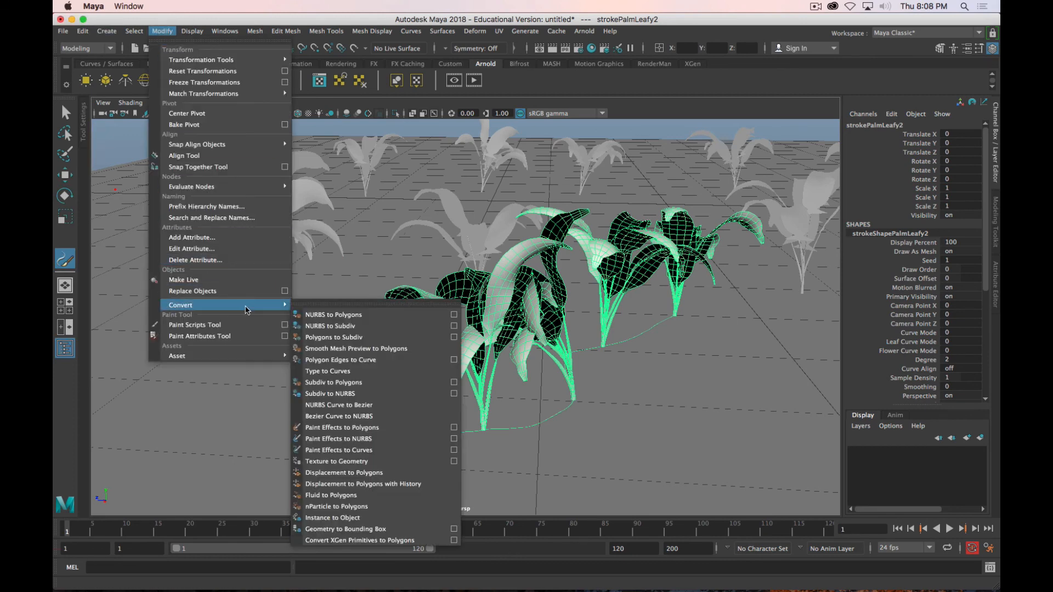
pyautogui.click(384, 430)
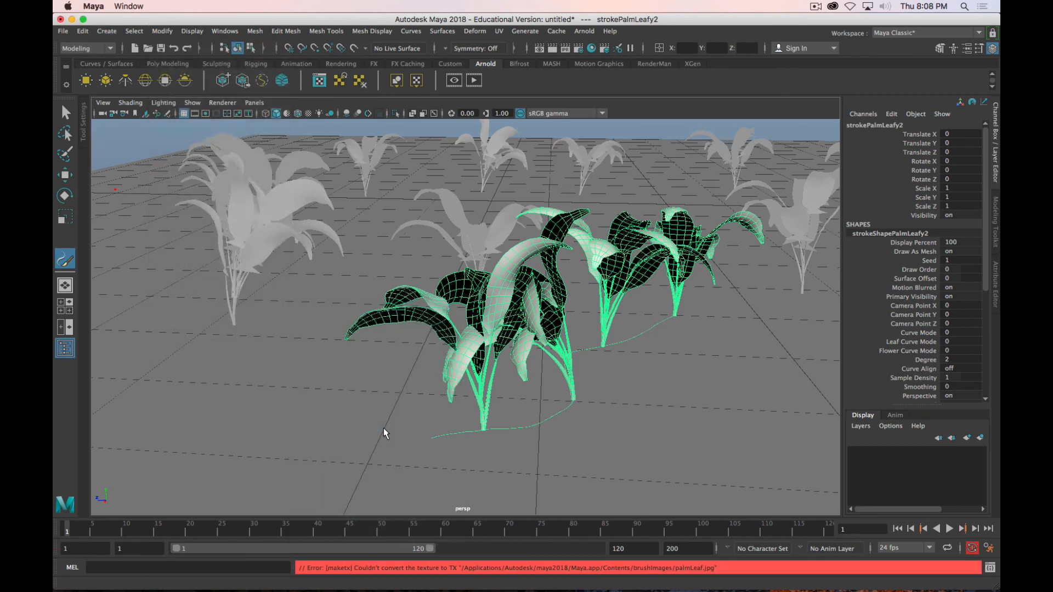
pyautogui.click(816, 6)
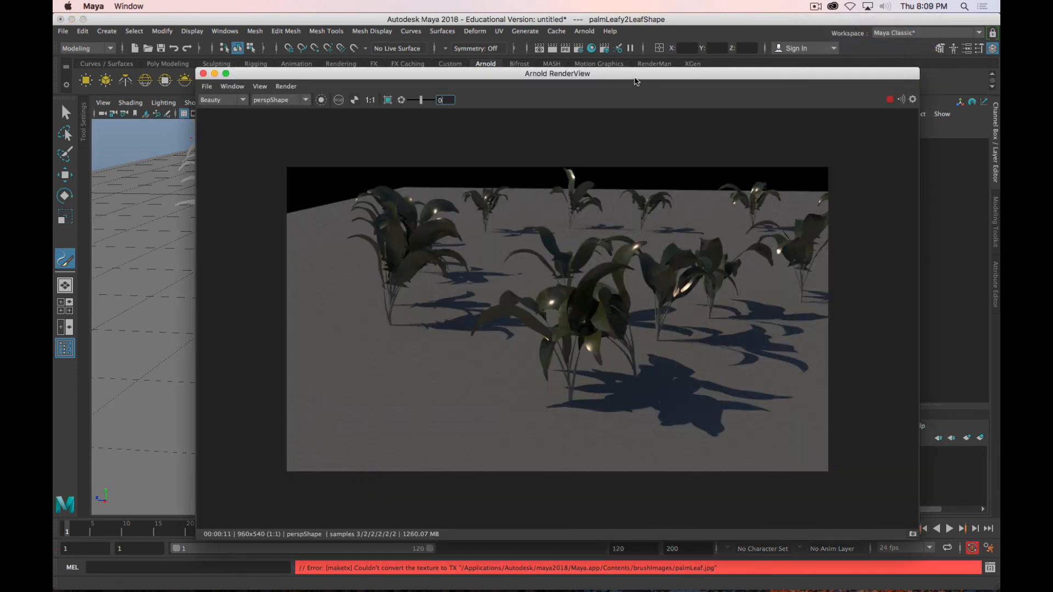
pyautogui.moveTo(634, 77); pyautogui.dragTo(54, 59)
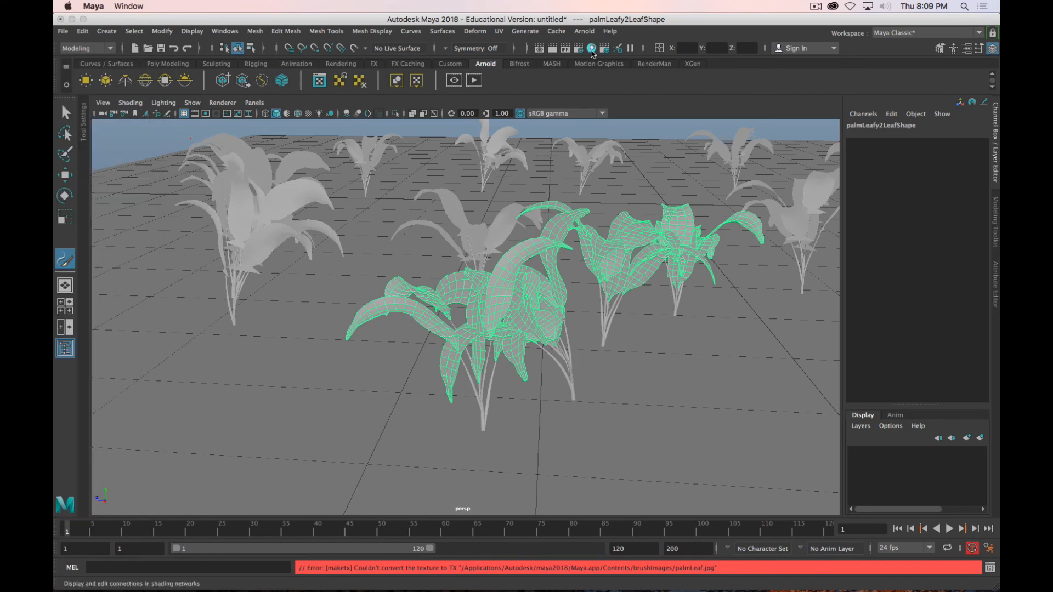
# Open the Hypershade and compare the palm leaf material's texture preview with the leaves in the Arnold render
pyautogui.click(592, 49)
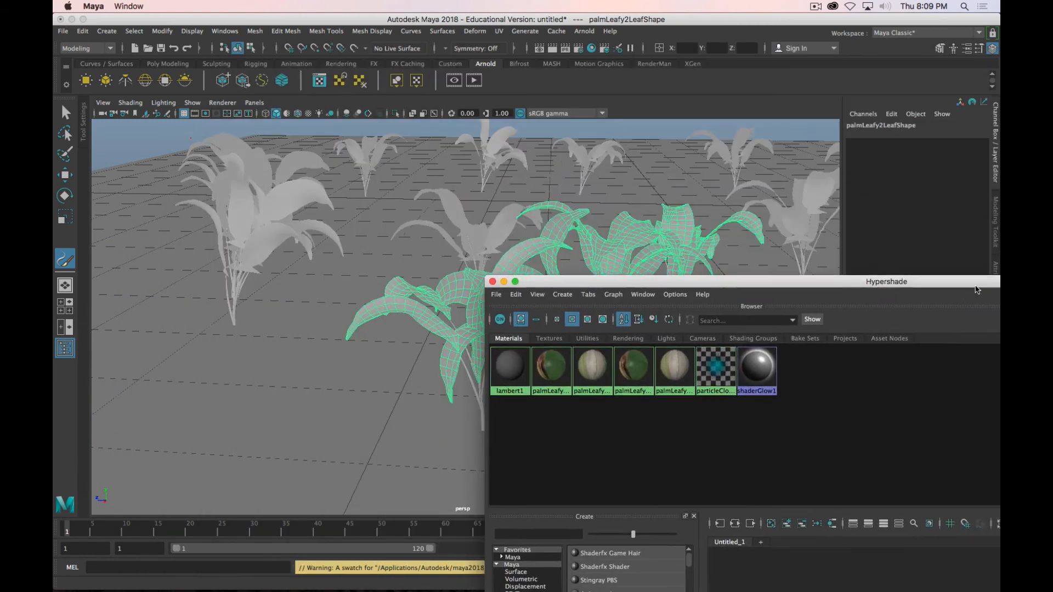
pyautogui.moveTo(976, 285); pyautogui.dragTo(972, 174)
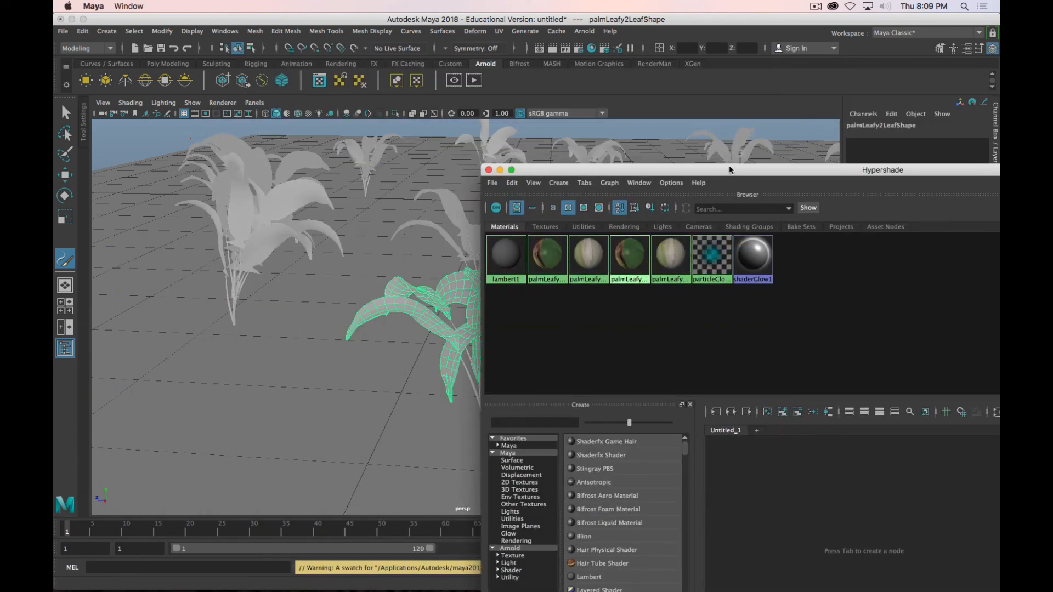
pyautogui.moveTo(730, 170); pyautogui.dragTo(268, 44)
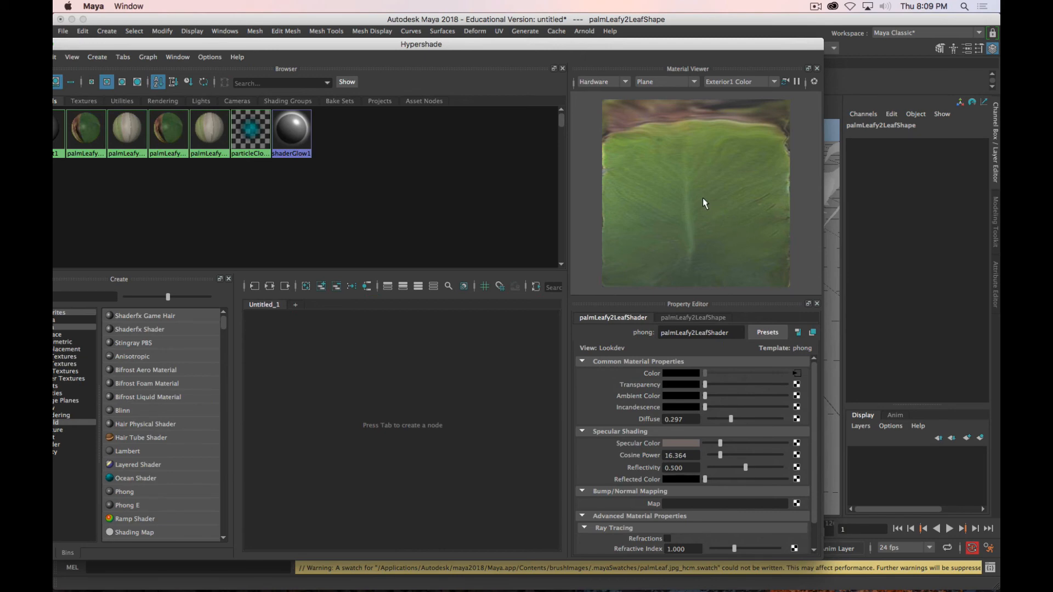
pyautogui.moveTo(348, 39); pyautogui.dragTo(556, 314)
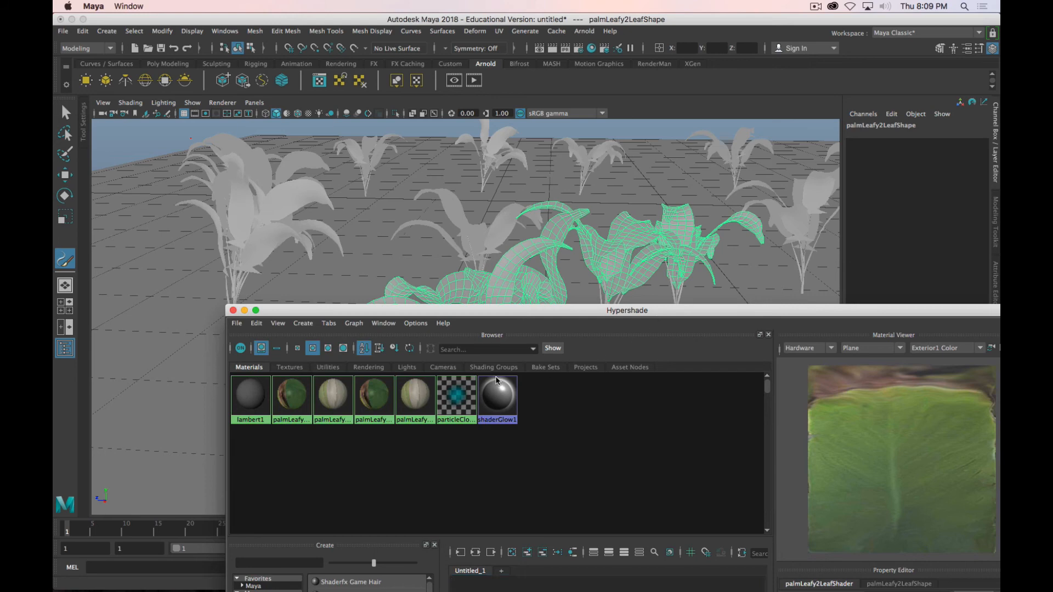
pyautogui.moveTo(0, 50); pyautogui.dragTo(510, 33)
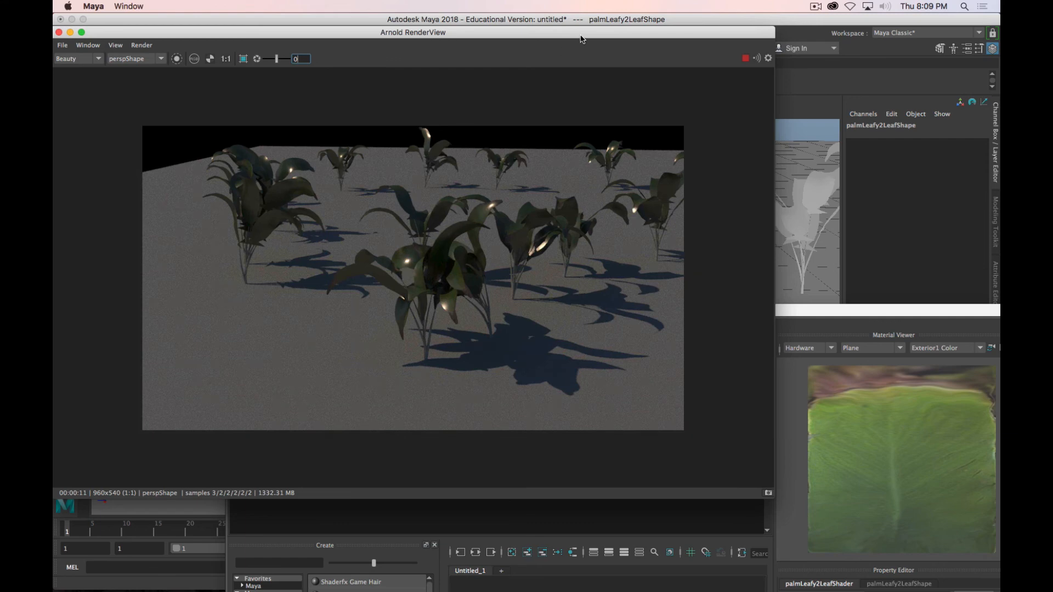
pyautogui.moveTo(581, 39); pyautogui.dragTo(53, 33)
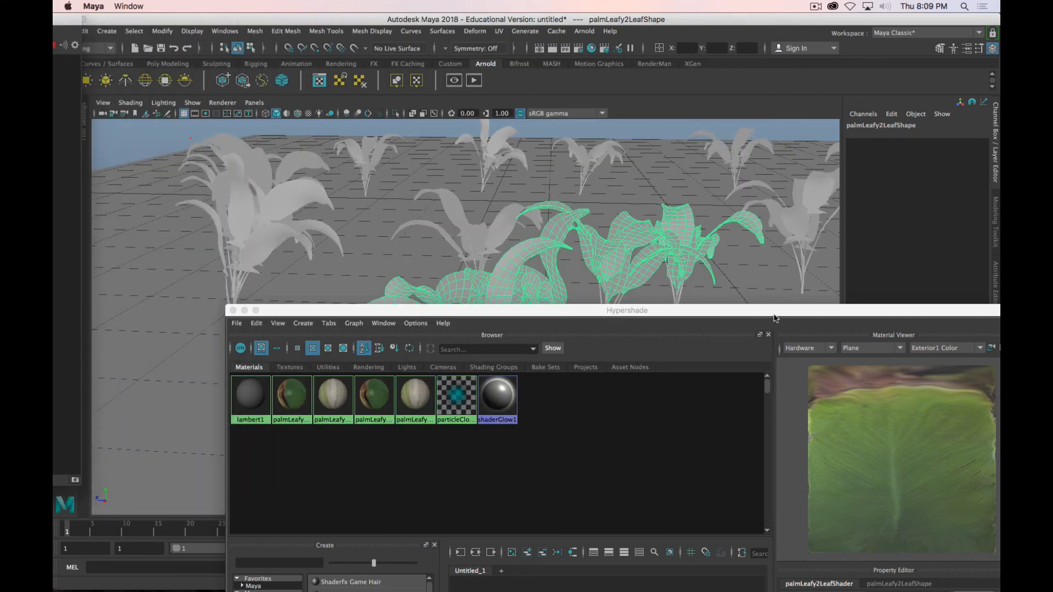
pyautogui.moveTo(775, 318); pyautogui.dragTo(704, 66)
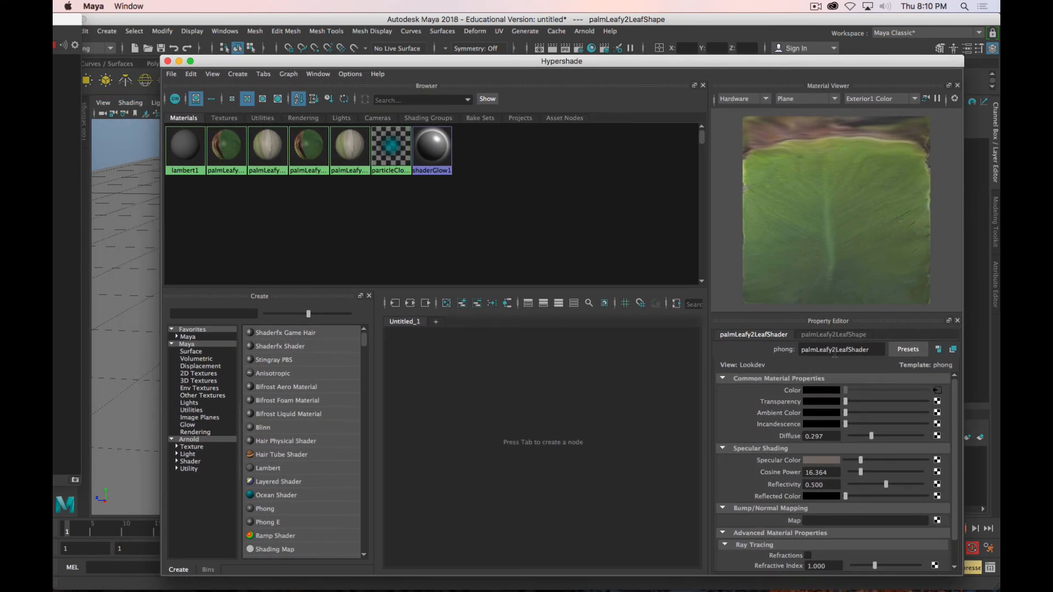
# Enlarge the material swatches and graph the shading network of palmLeafy2LeafShader
pyautogui.click(277, 98)
pyautogui.click(262, 98)
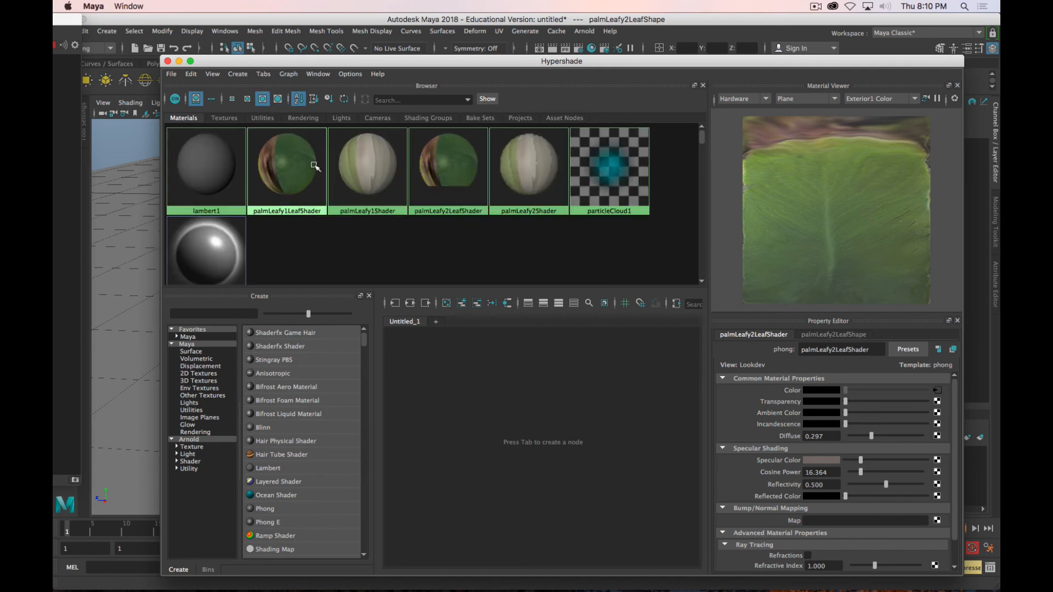
pyautogui.click(446, 167)
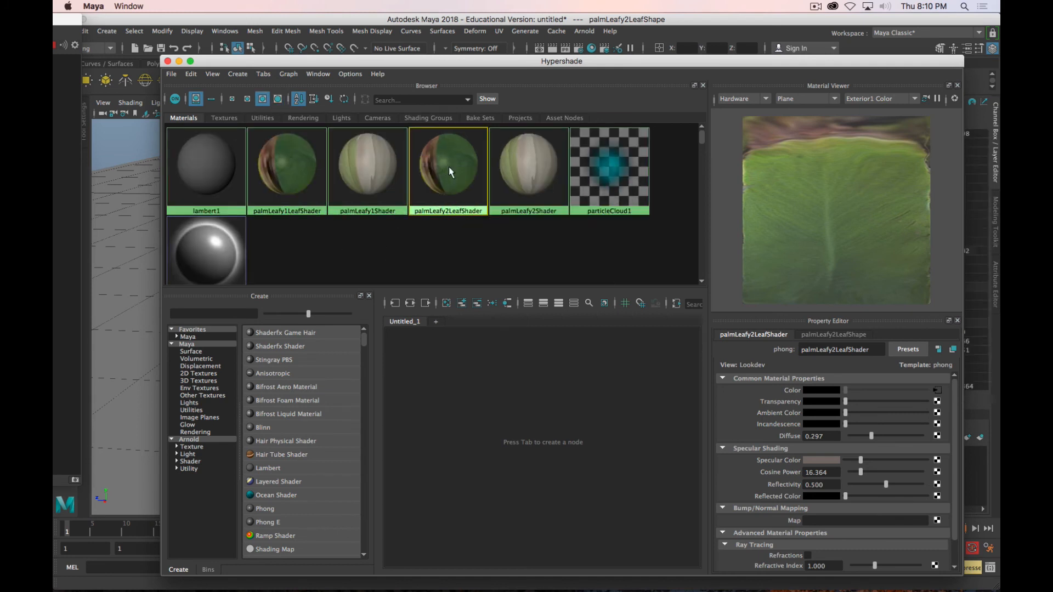
pyautogui.rightClick(454, 176)
pyautogui.click(453, 205)
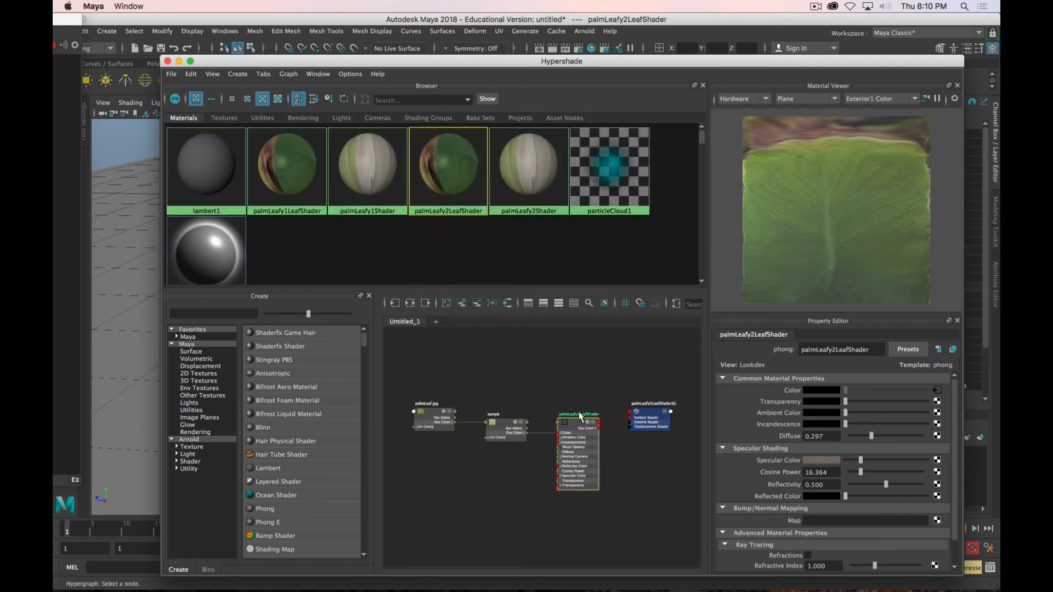
pyautogui.keyDown('alt'); pyautogui.moveTo(630, 472); pyautogui.dragTo(630, 425, button='middle'); pyautogui.keyUp('alt')
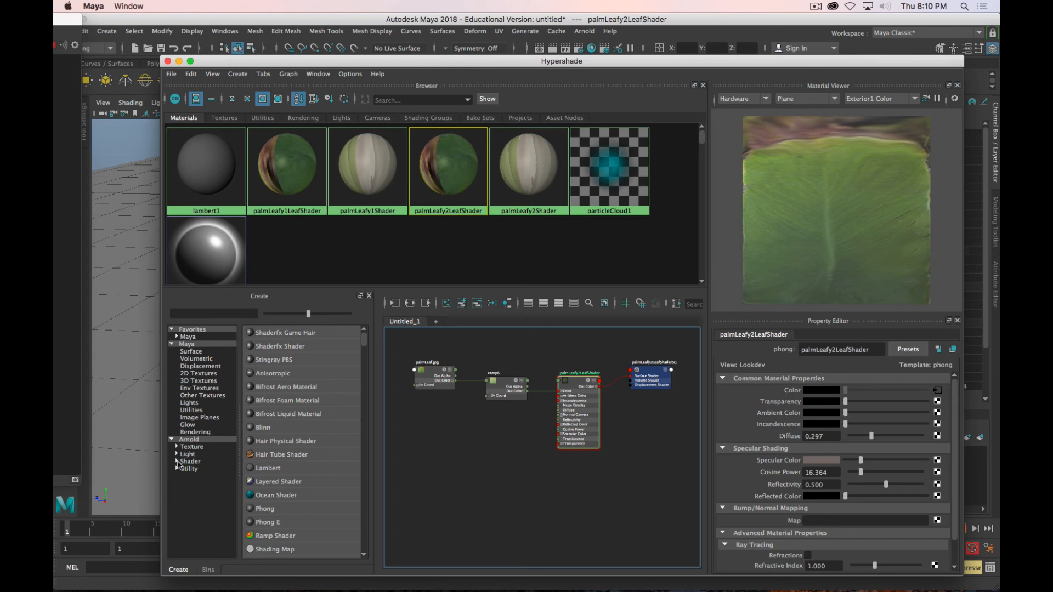
# Create an Arnold aiStandardSurface material and place it with its shading group below the palmLeafy2LeafShader node
pyautogui.click(178, 463)
pyautogui.click(195, 470)
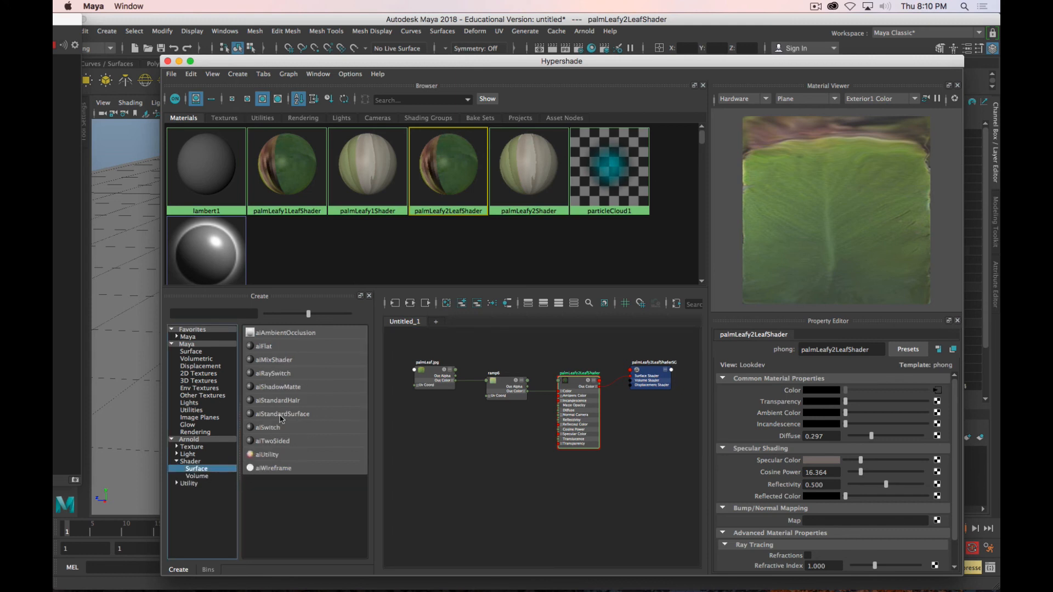
pyautogui.click(276, 415)
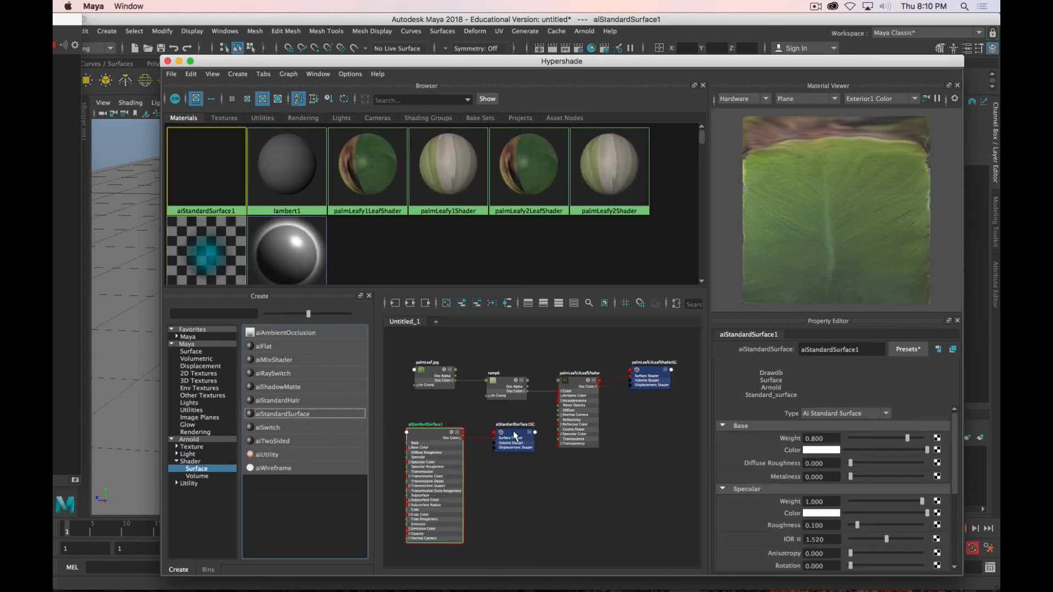
pyautogui.moveTo(652, 477); pyautogui.dragTo(670, 474)
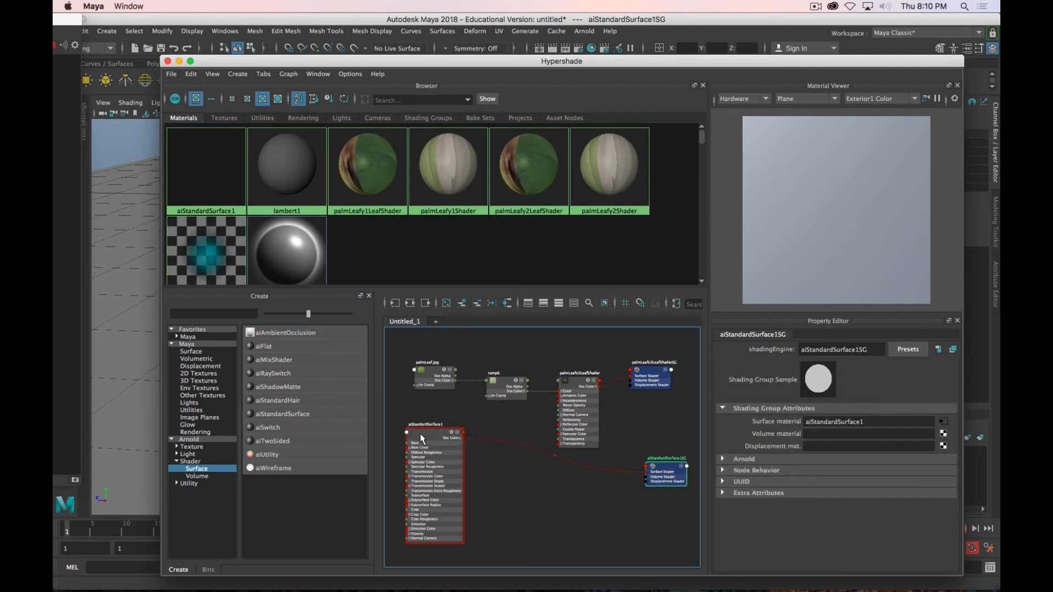
pyautogui.moveTo(423, 441); pyautogui.dragTo(578, 473)
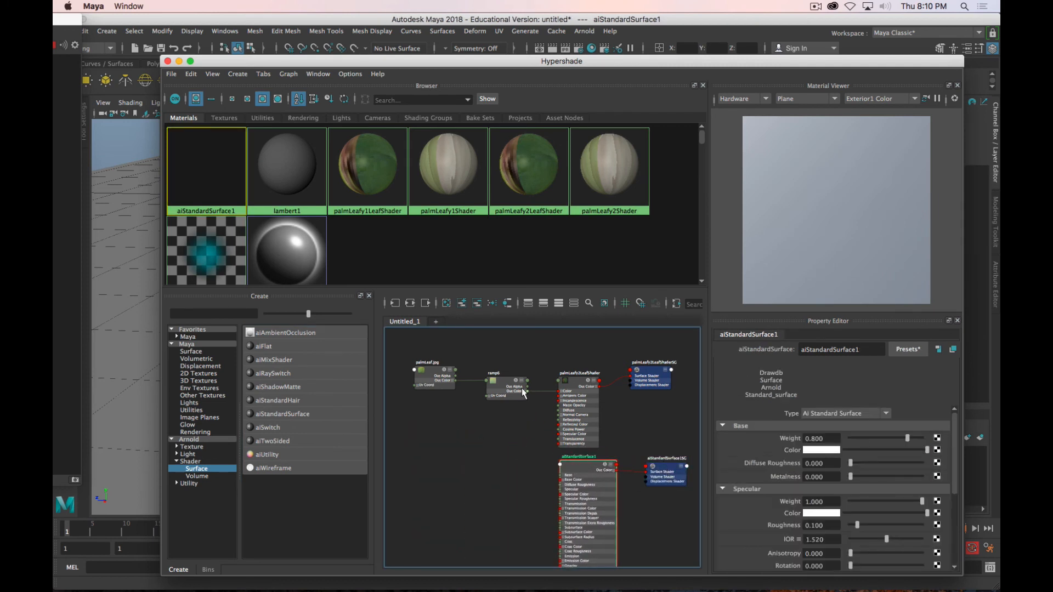
# Shrink the material swatches, enlarge the Hypershade's node work area, and move the aiStandardSurface1SG node closer to its material
pyautogui.scroll(5, 527, 426)
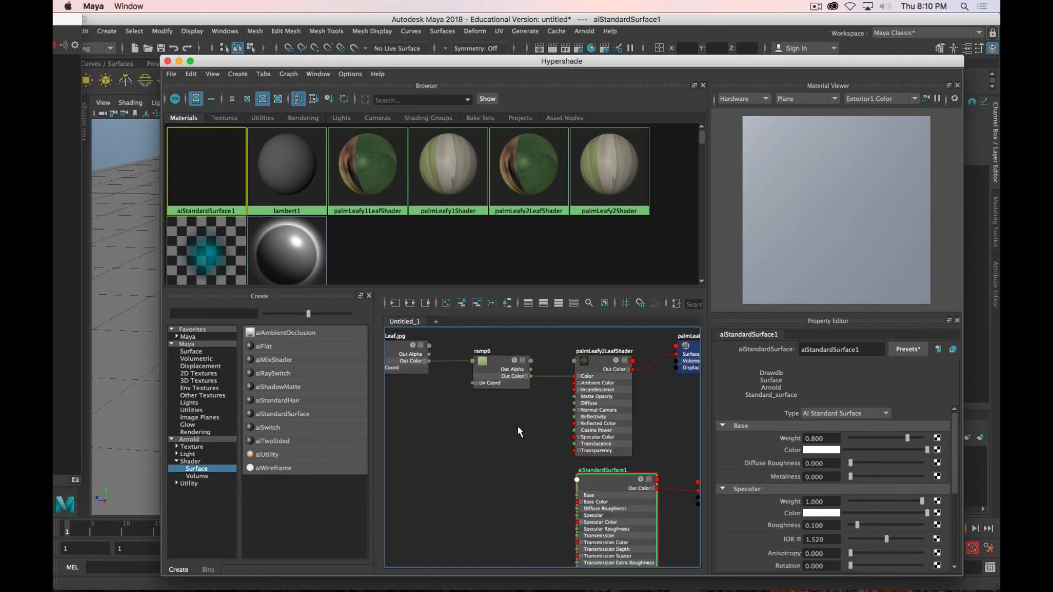
pyautogui.moveTo(534, 61); pyautogui.dragTo(497, 4)
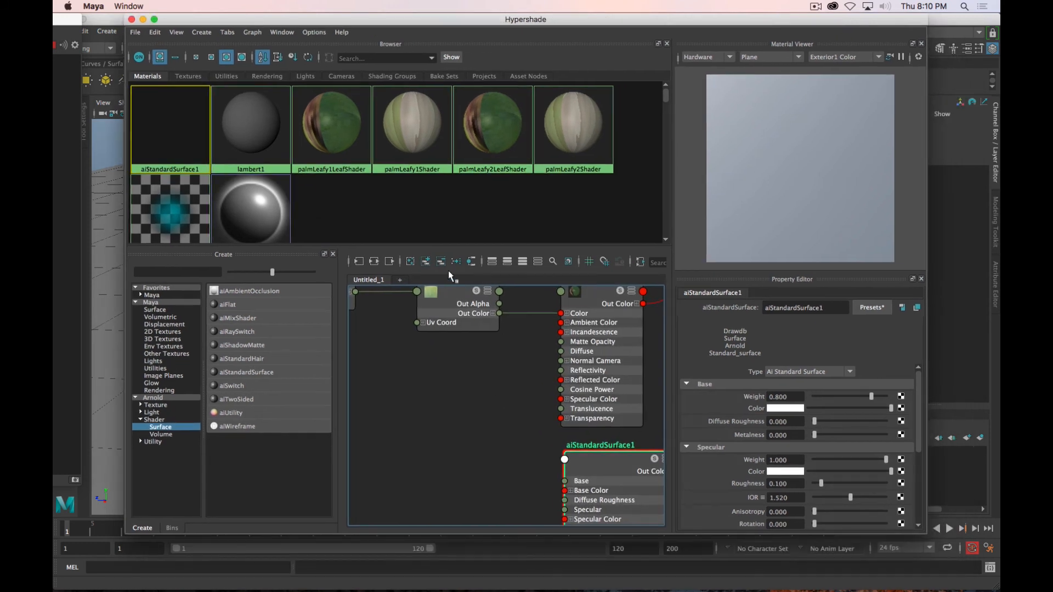
pyautogui.click(211, 58)
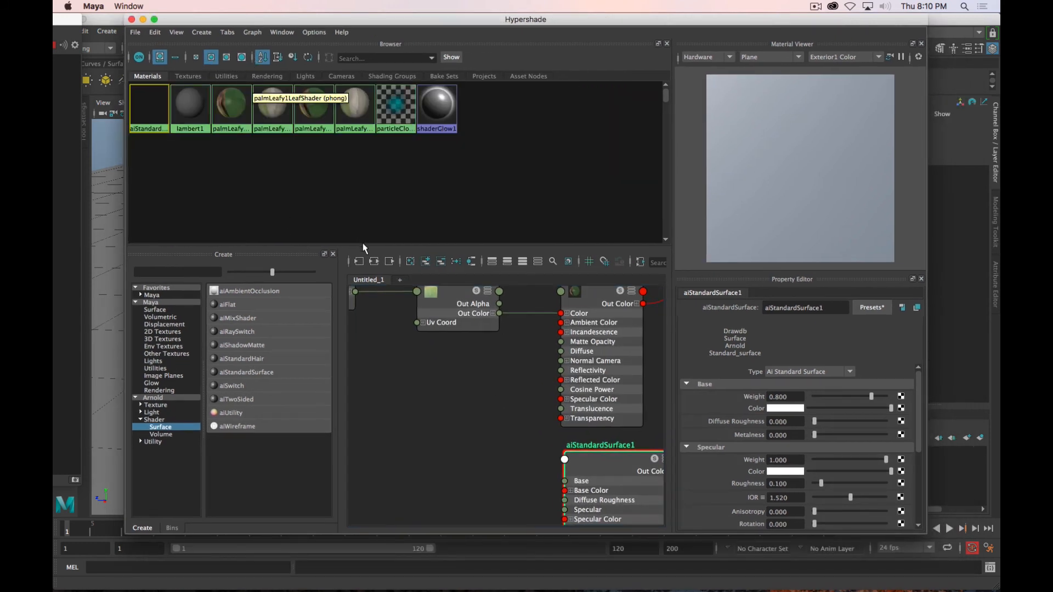
pyautogui.moveTo(363, 248); pyautogui.dragTo(375, 174)
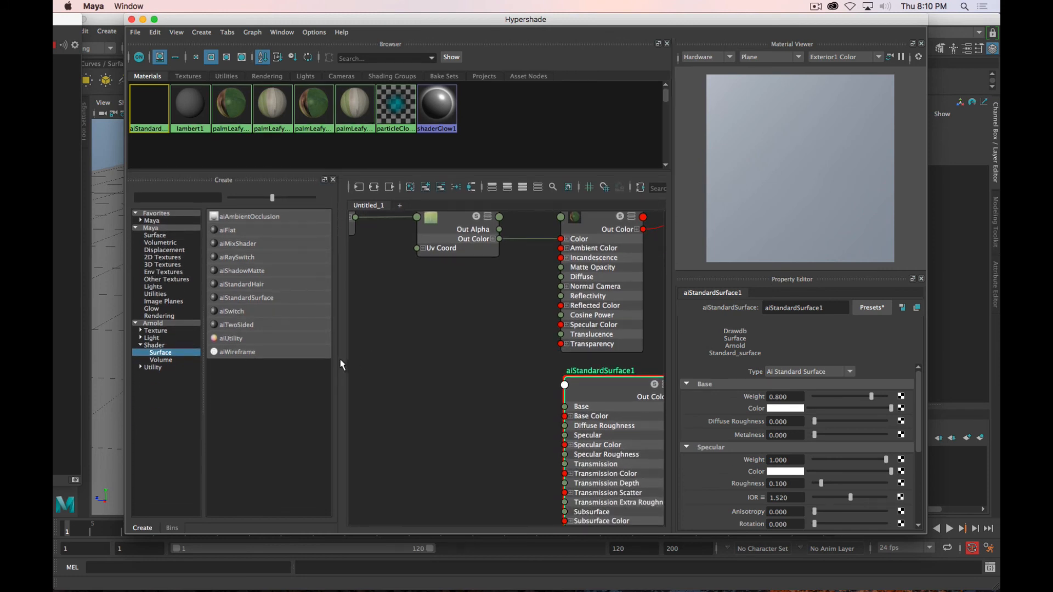
pyautogui.moveTo(341, 365); pyautogui.dragTo(262, 367)
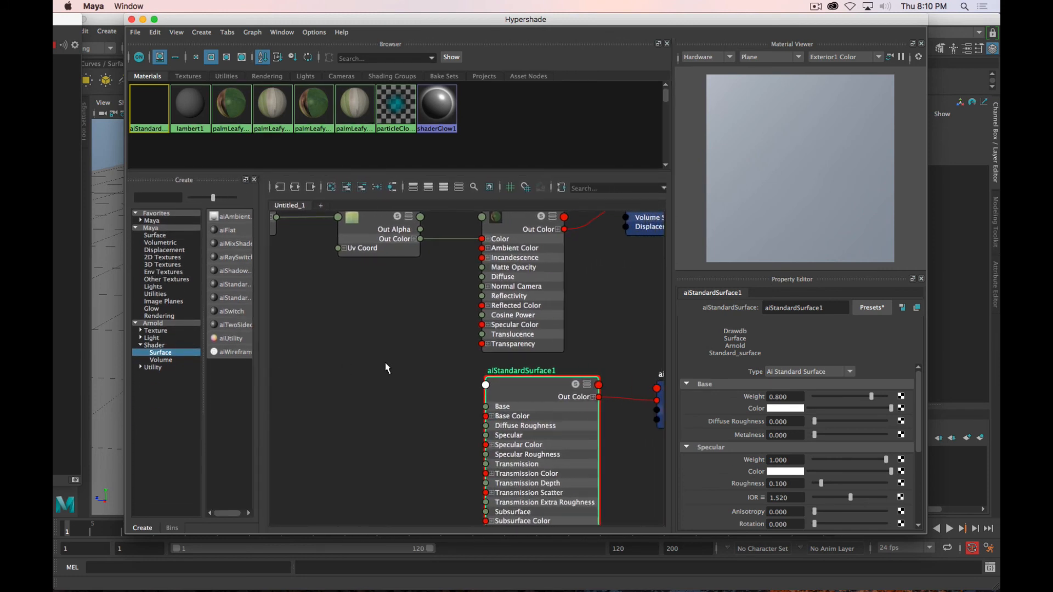
pyautogui.scroll(-3, 387, 368)
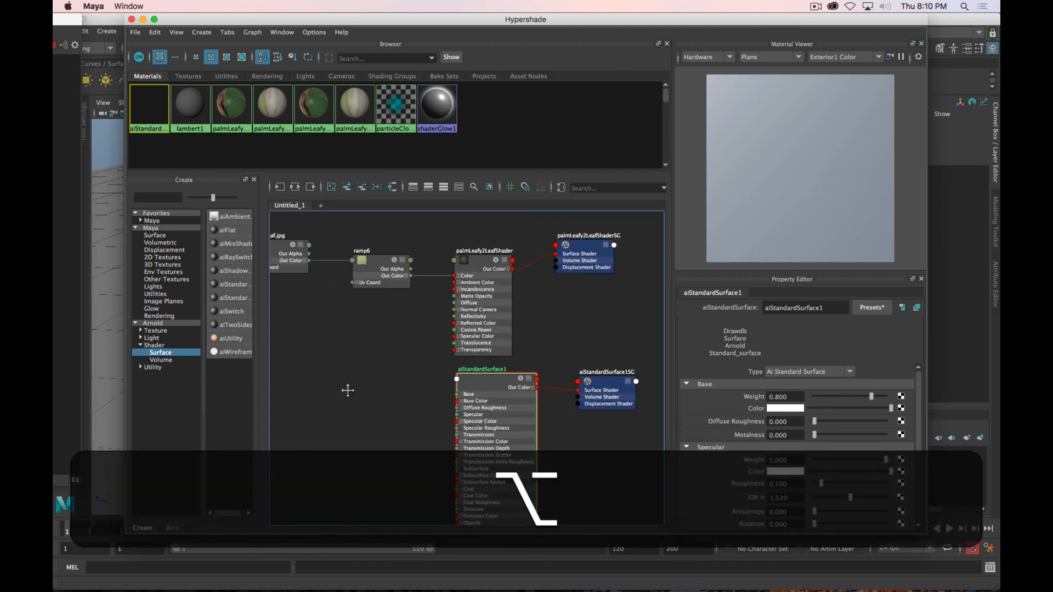
pyautogui.keyDown('alt'); pyautogui.moveTo(348, 388); pyautogui.dragTo(360, 383, button='middle'); pyautogui.keyUp('alt')
pyautogui.press('space')
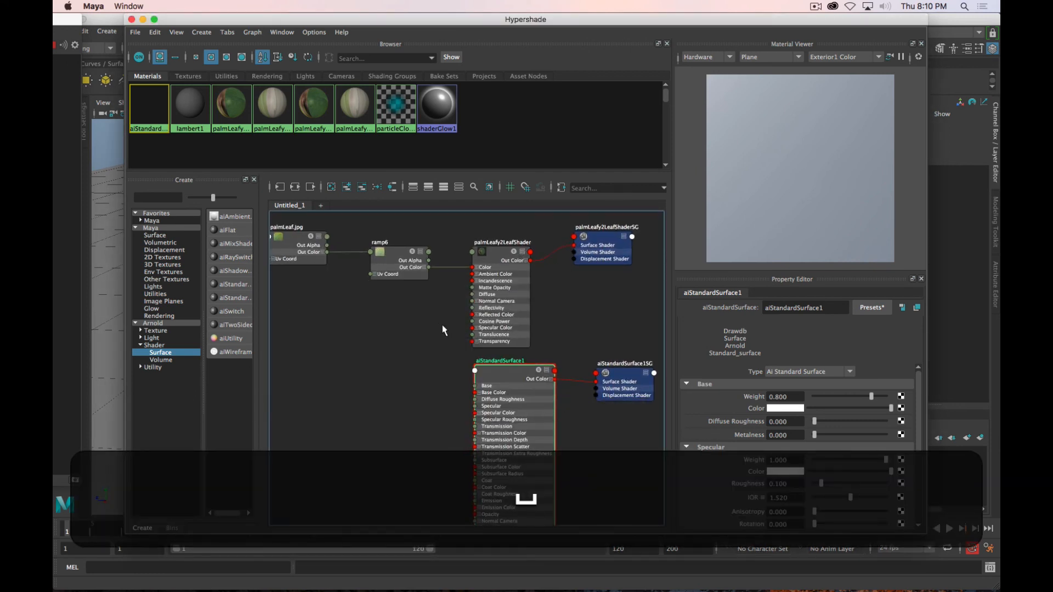
pyautogui.keyDown('alt'); pyautogui.moveTo(411, 312); pyautogui.dragTo(413, 304, button='middle'); pyautogui.keyUp('alt')
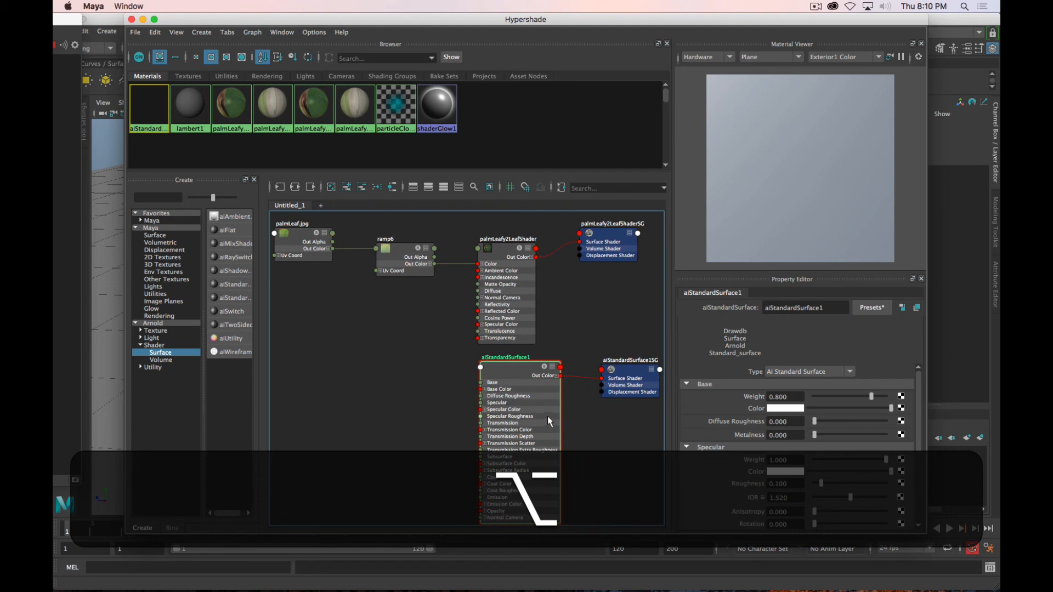
pyautogui.moveTo(624, 367); pyautogui.dragTo(613, 357)
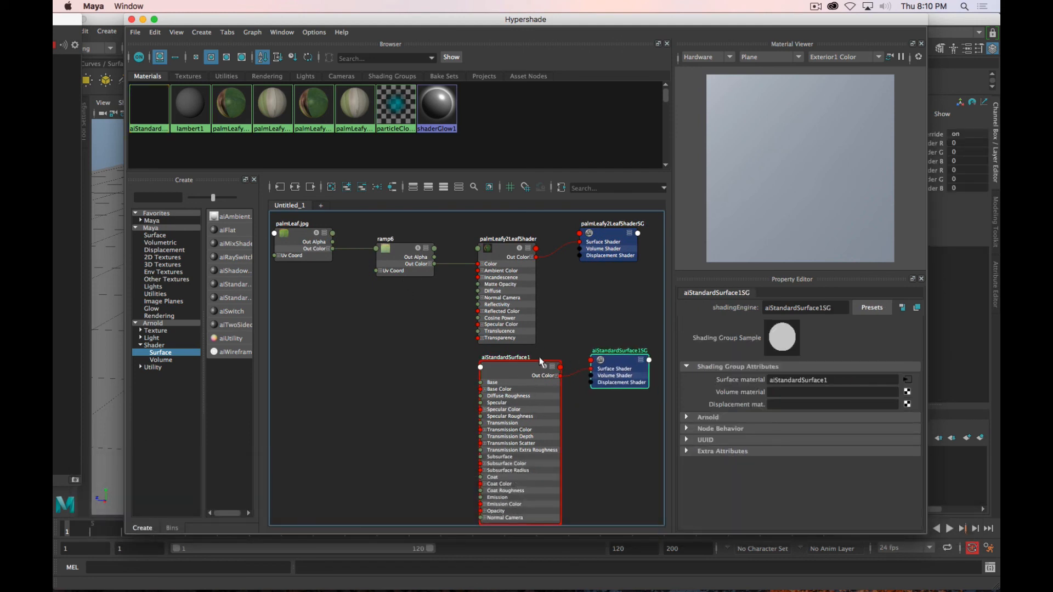
# Tidy the shader node layout and connect ramp6's Out Color to the Base Color of aiStandardSurface1
pyautogui.moveTo(508, 369); pyautogui.dragTo(502, 365)
pyautogui.moveTo(399, 252); pyautogui.dragTo(383, 259)
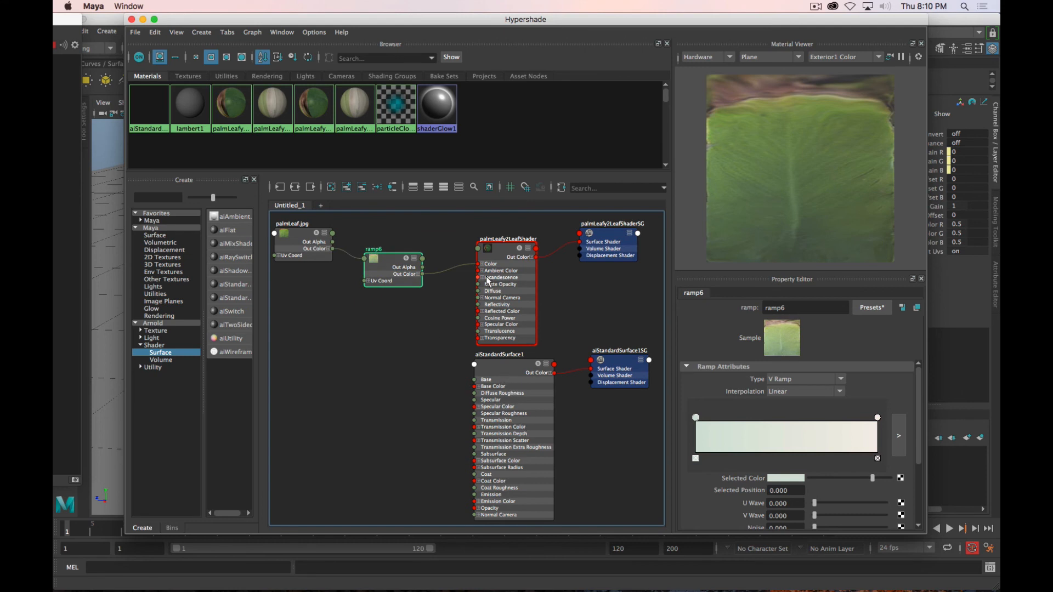
pyautogui.moveTo(495, 263); pyautogui.dragTo(497, 262)
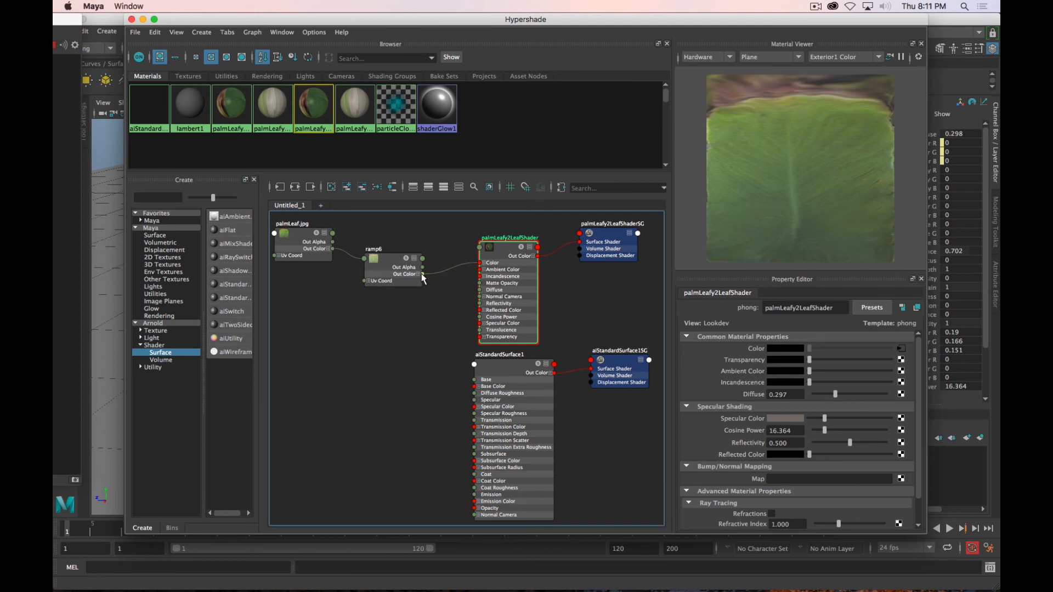
pyautogui.moveTo(423, 279); pyautogui.dragTo(475, 387)
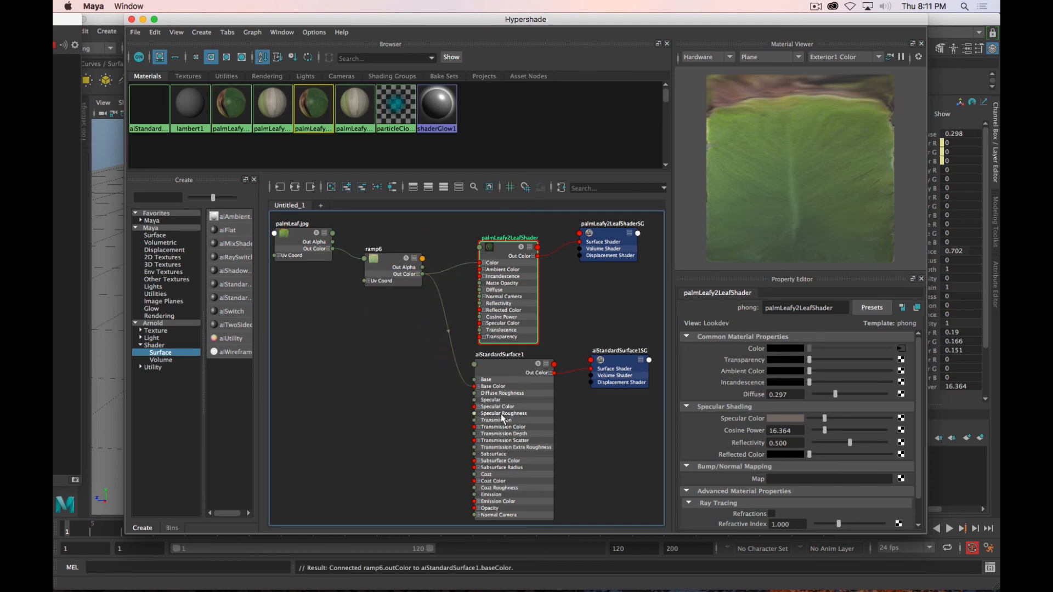
# Rename the aiStandardSurface1 material as New_Leaf
pyautogui.click(502, 387)
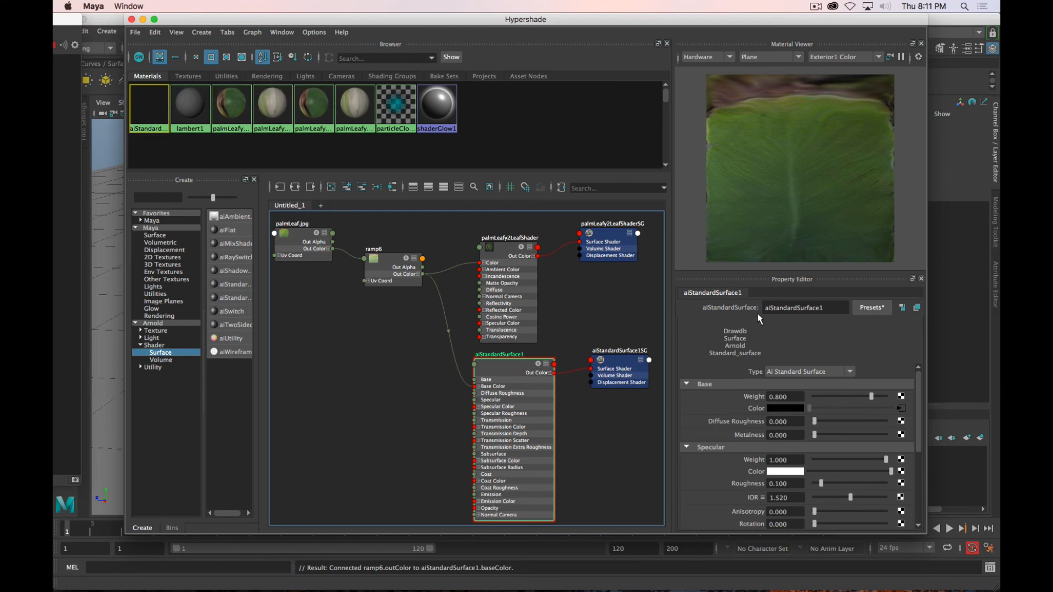
pyautogui.doubleClick(786, 307)
pyautogui.write('New')
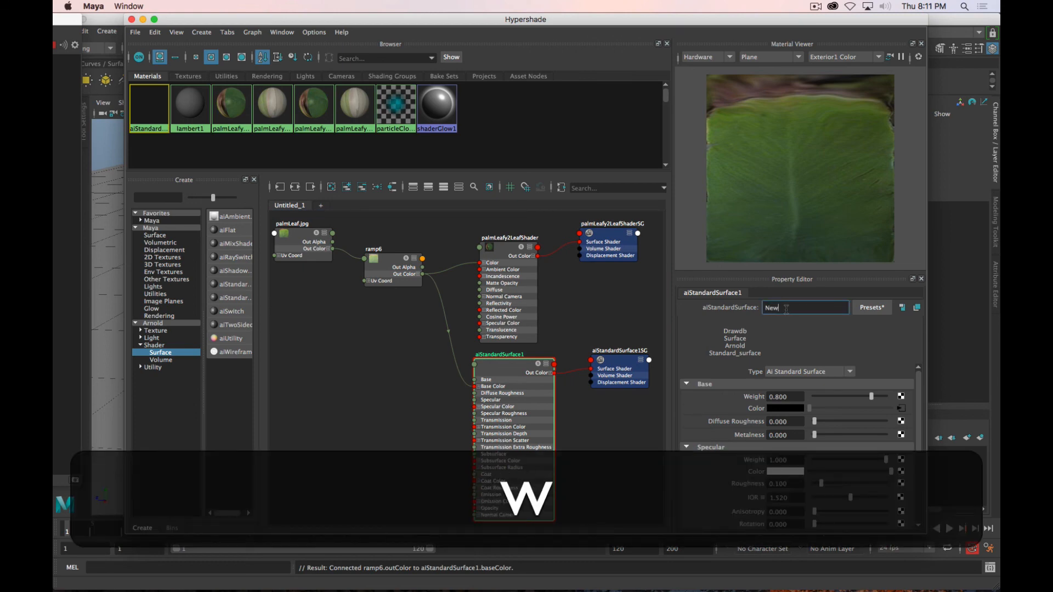
pyautogui.write('_Leaf')
pyautogui.press('Return')
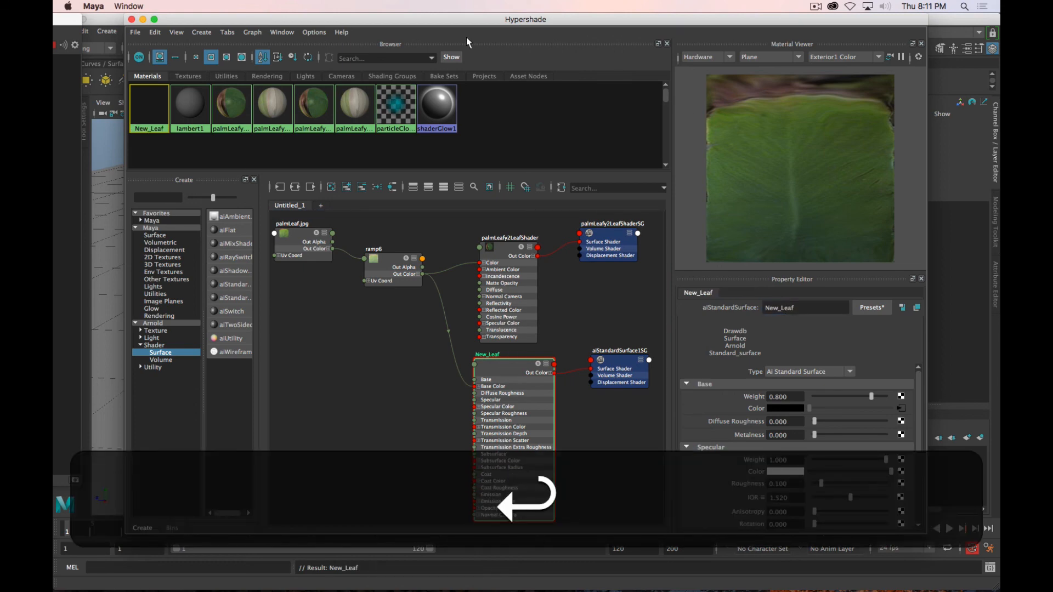
# Uncover the viewport, select the palmLeafy2Leaf mesh of the front plants, and assign the existing New_Leaf material to it
pyautogui.moveTo(314, 26); pyautogui.dragTo(53, 395)
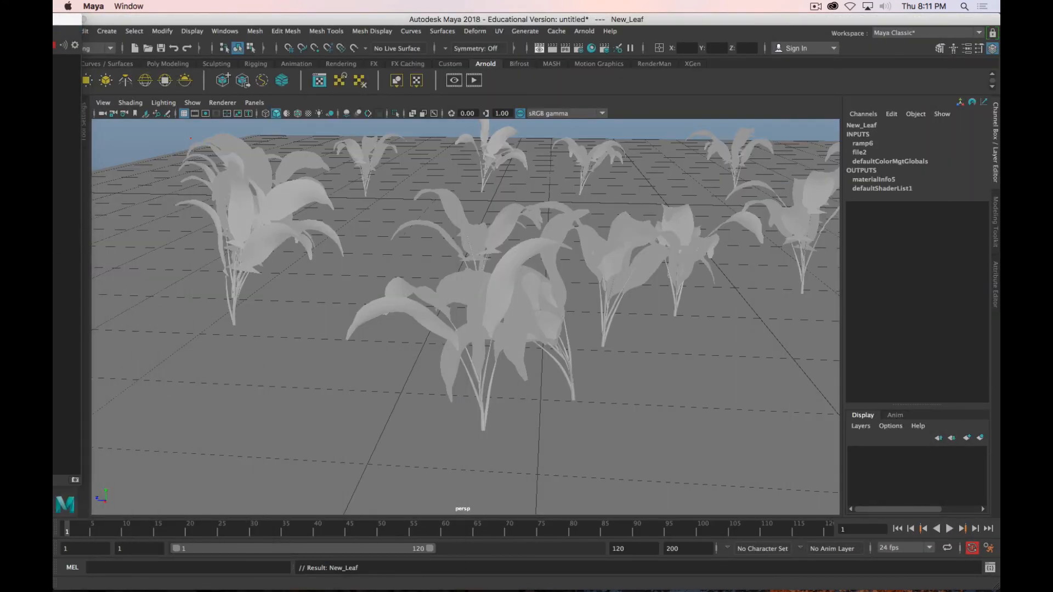
pyautogui.moveTo(54, 22); pyautogui.dragTo(407, 301)
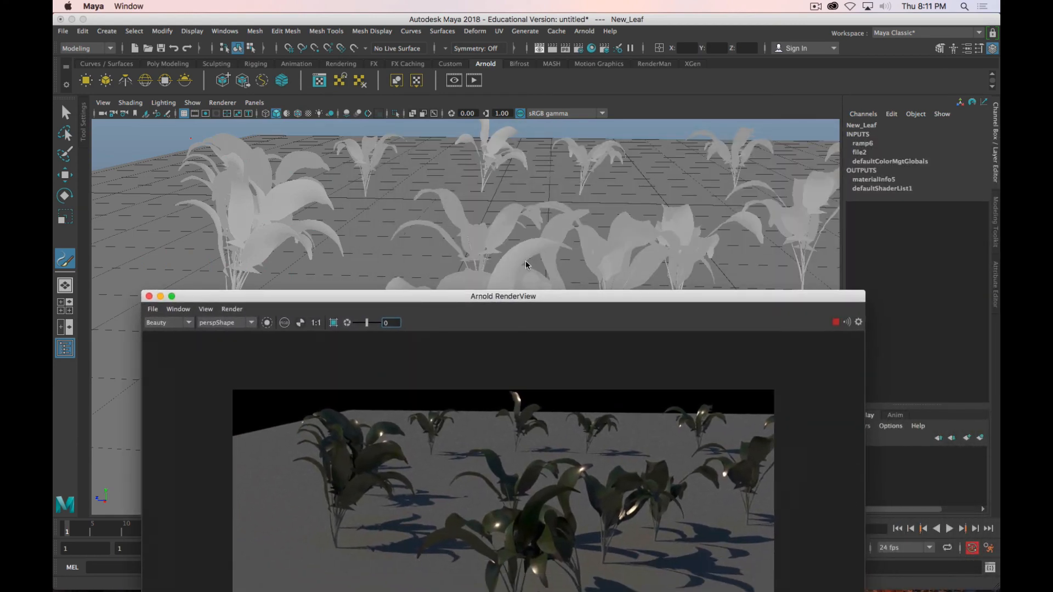
pyautogui.click(518, 286)
pyautogui.rightClick(505, 267)
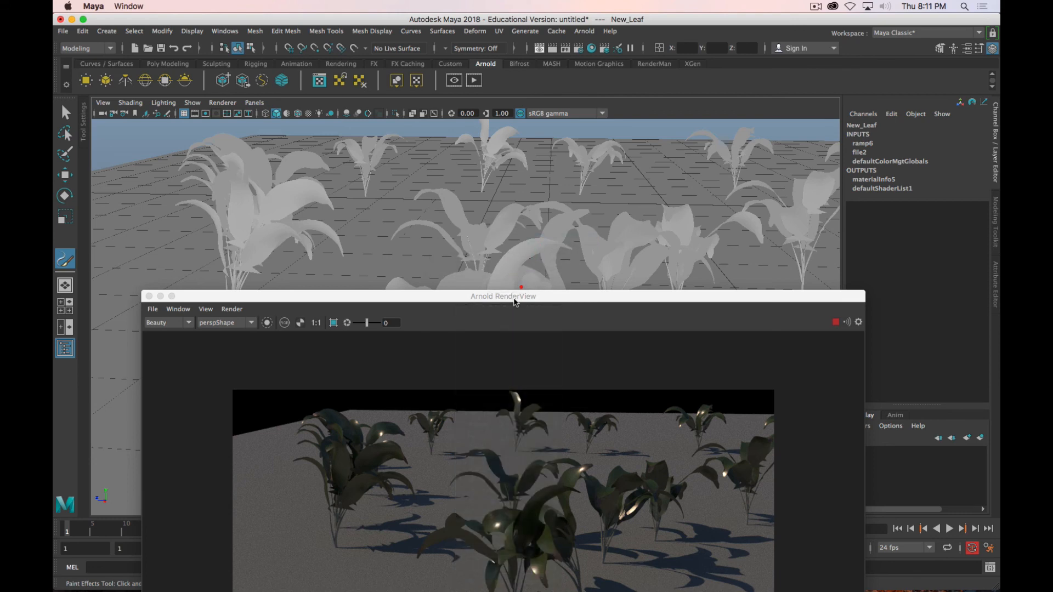
pyautogui.press('q')
pyautogui.click(517, 271)
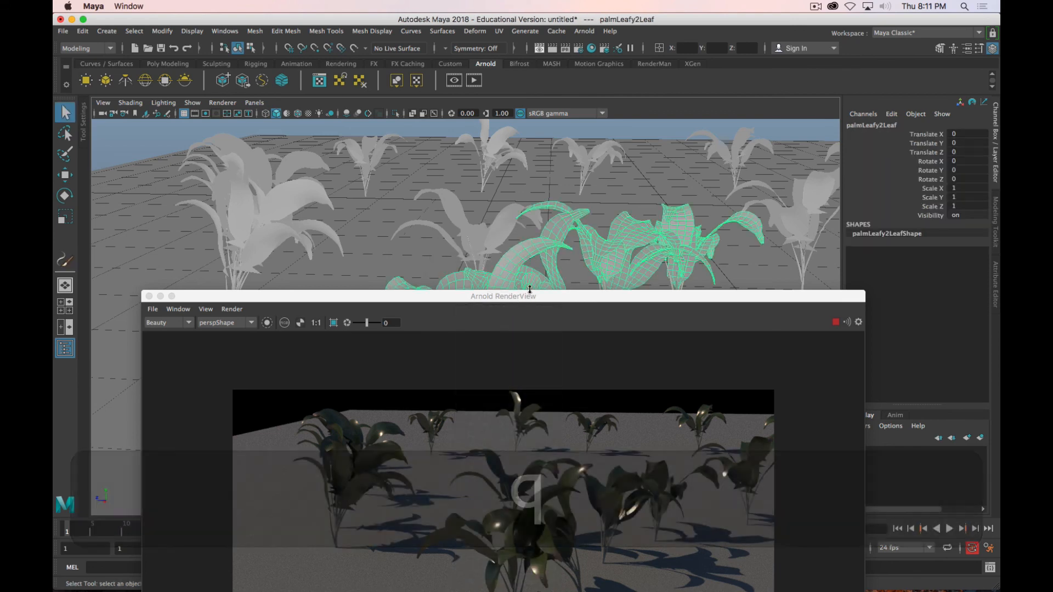
pyautogui.rightClick(509, 263)
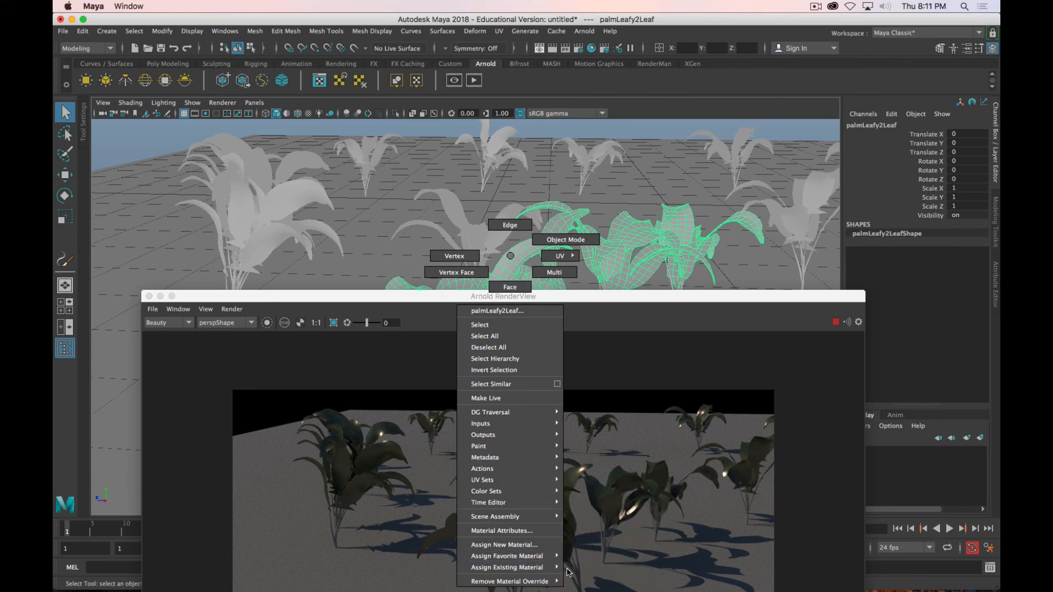
pyautogui.moveTo(526, 568)
pyautogui.click(603, 513)
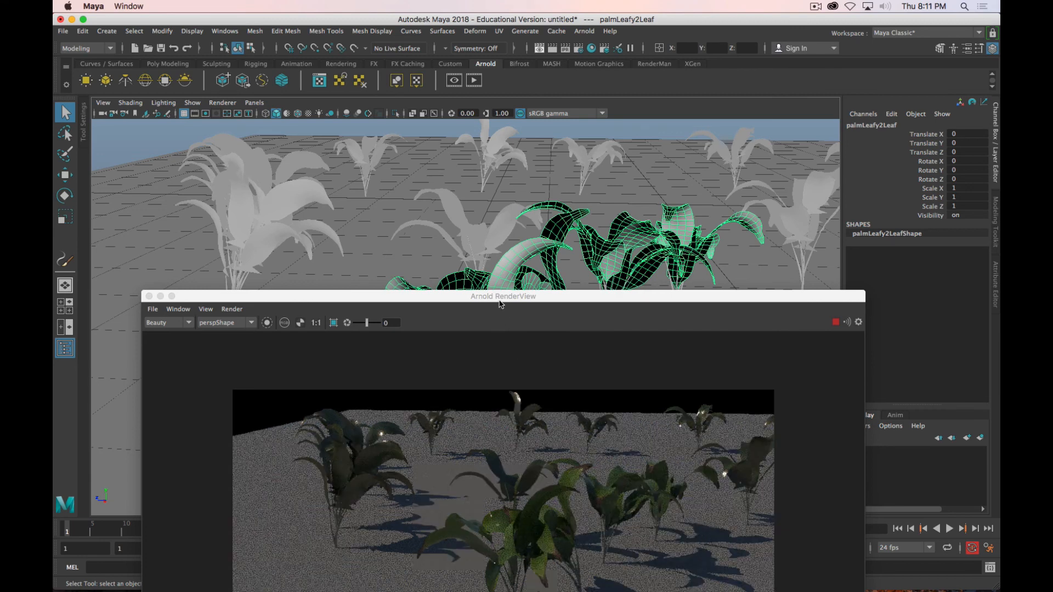
# Place the Hypershade beside the Arnold render and set New_Leaf's specular weight to 0.504 and roughness to 0.376
pyautogui.moveTo(499, 301); pyautogui.dragTo(609, 79)
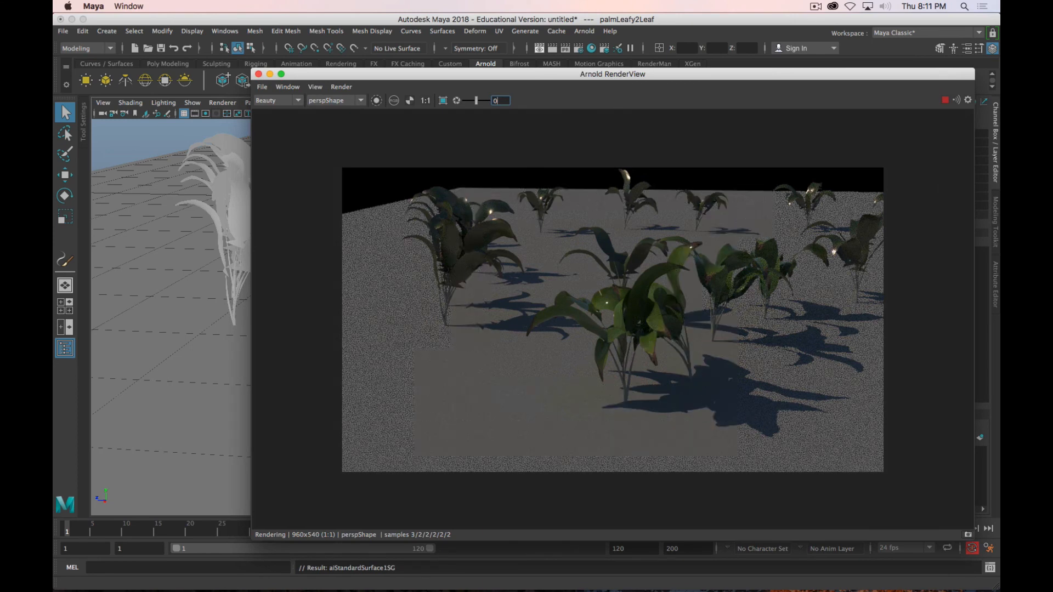
pyautogui.moveTo(54, 121); pyautogui.dragTo(226, 25)
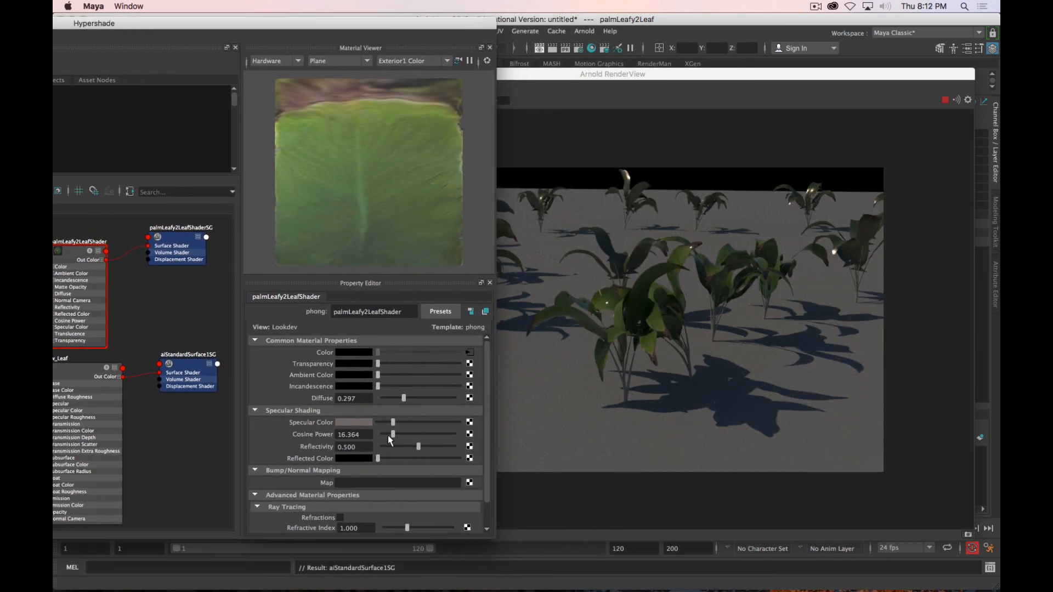
pyautogui.click(77, 379)
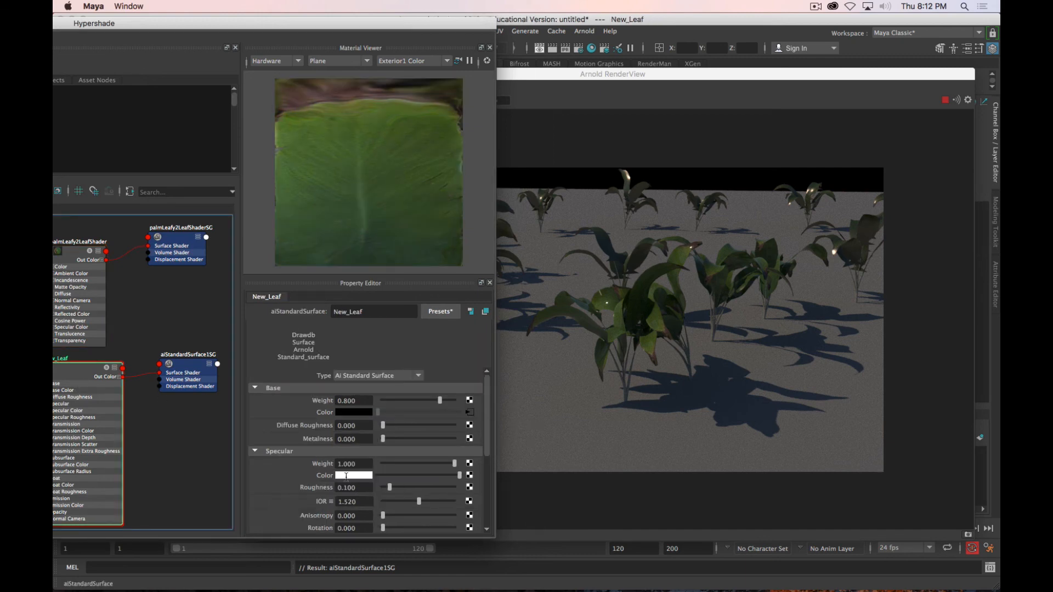
pyautogui.moveTo(454, 464); pyautogui.dragTo(410, 487)
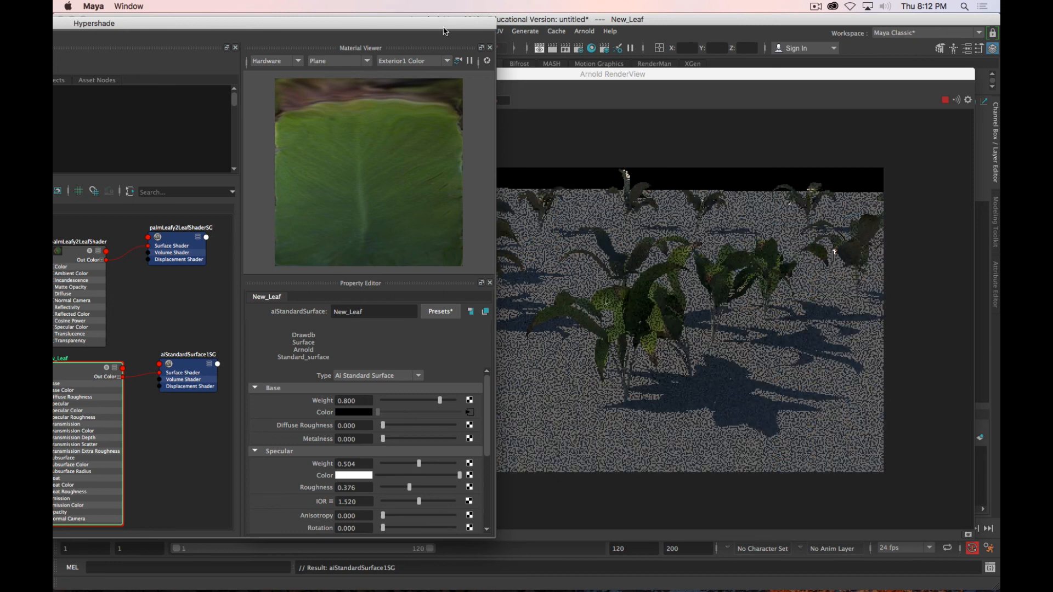
# Examine the texture and highlights of the front plants' leaves up close in the Arnold render
pyautogui.moveTo(442, 26); pyautogui.dragTo(54, 36)
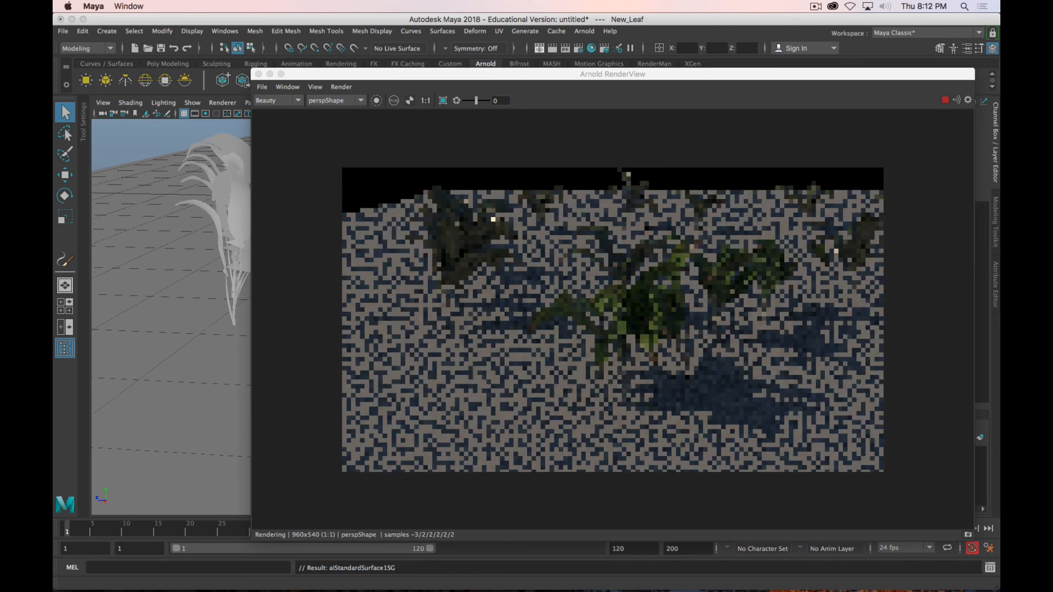
pyautogui.scroll(4, 176, 311)
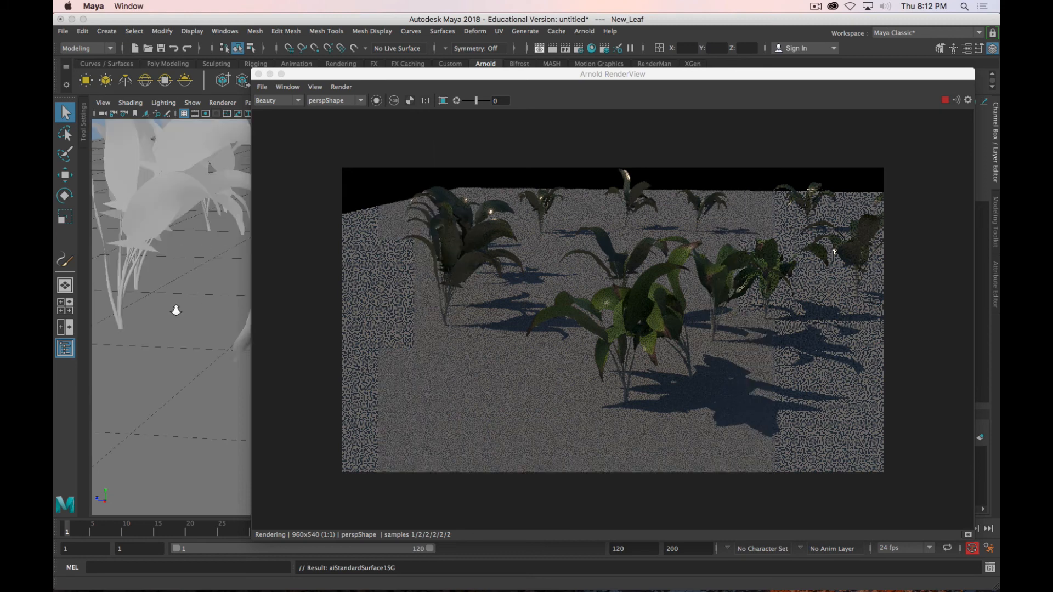
pyautogui.scroll(5, 176, 309)
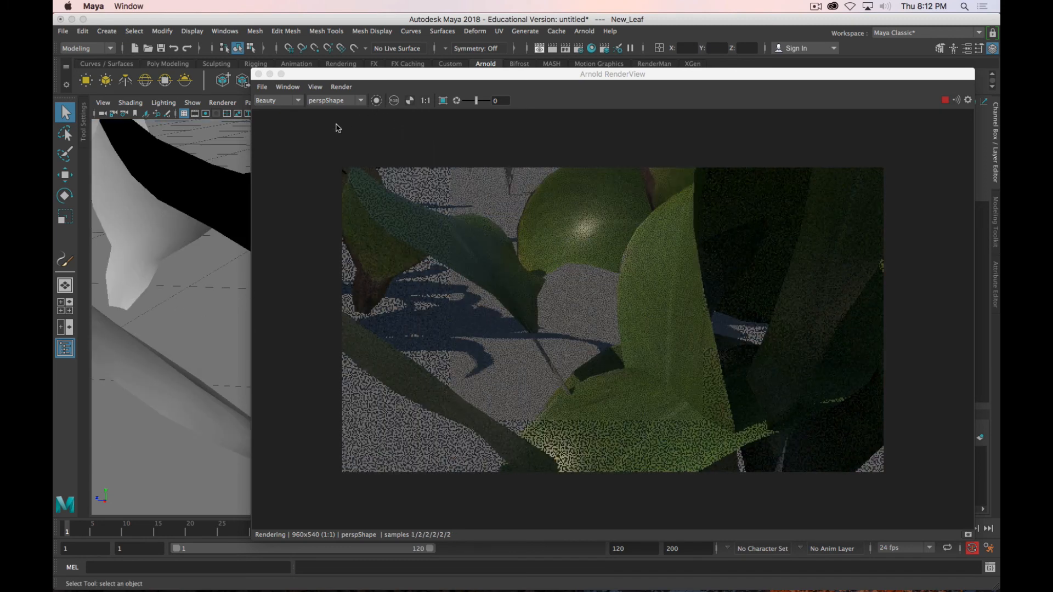
# Delete all palm leaf and stem meshes from the scene, leaving only the ground plane
pyautogui.click(680, 328)
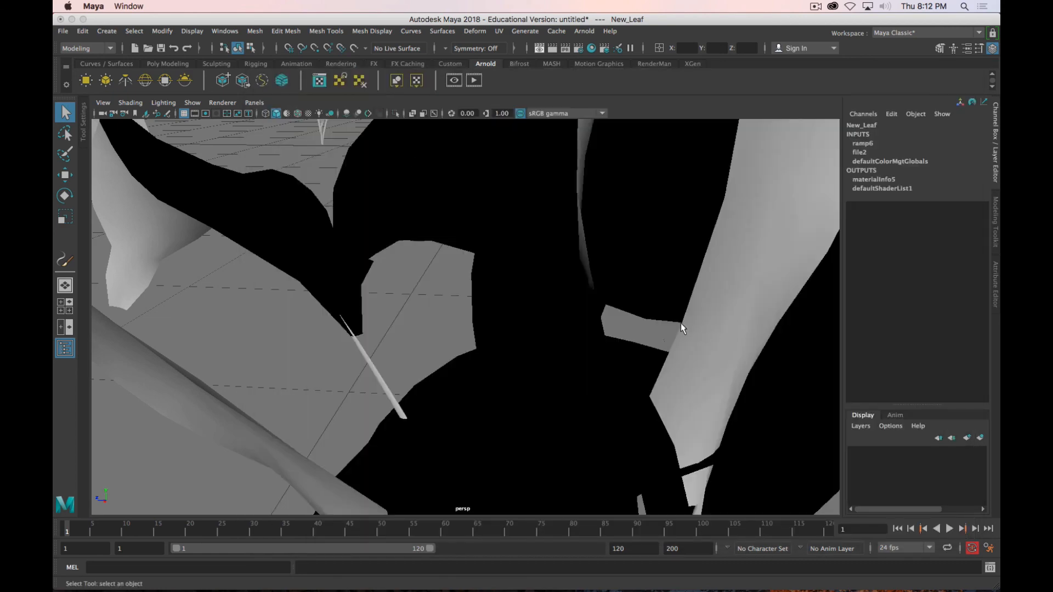
pyautogui.scroll(-10, 610, 336)
pyautogui.scroll(3, 606, 330)
pyautogui.scroll(-4, 519, 305)
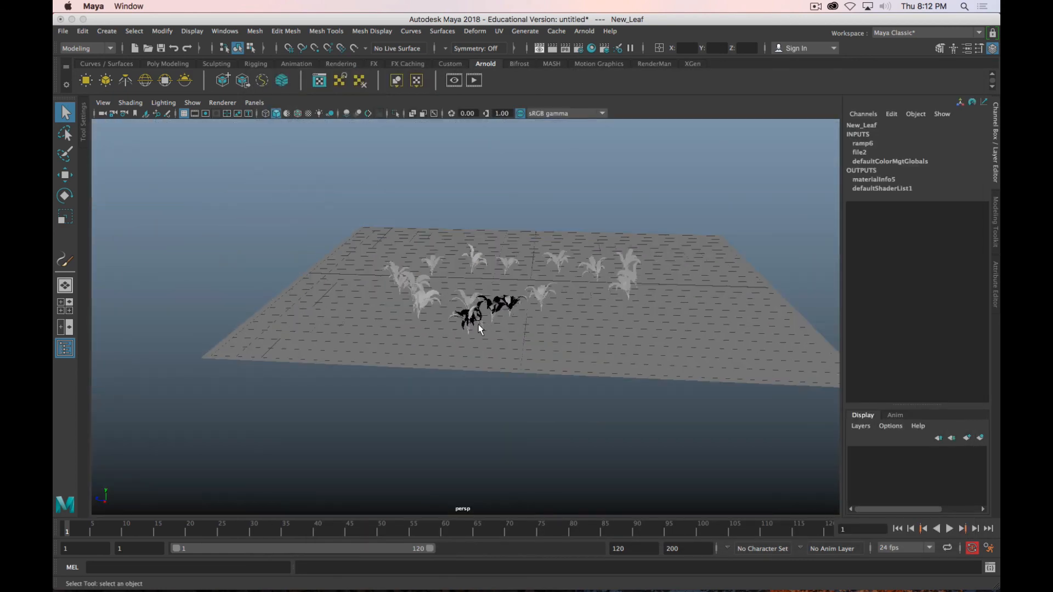
pyautogui.click(508, 305)
pyautogui.press('Delete')
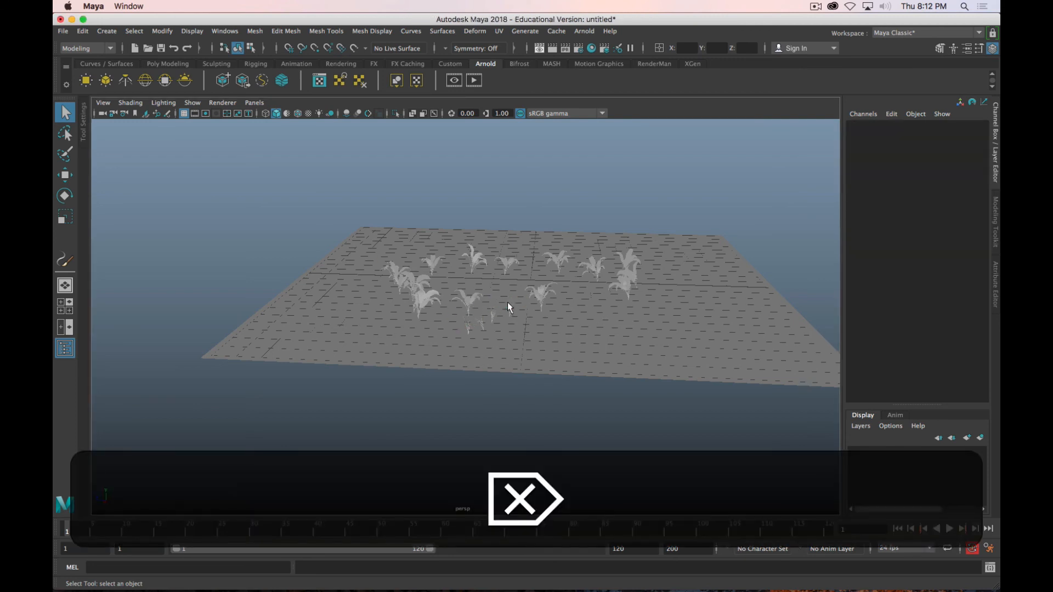
pyautogui.click(508, 303)
pyautogui.press('Delete')
pyautogui.hotkey('ctrl', 'z')
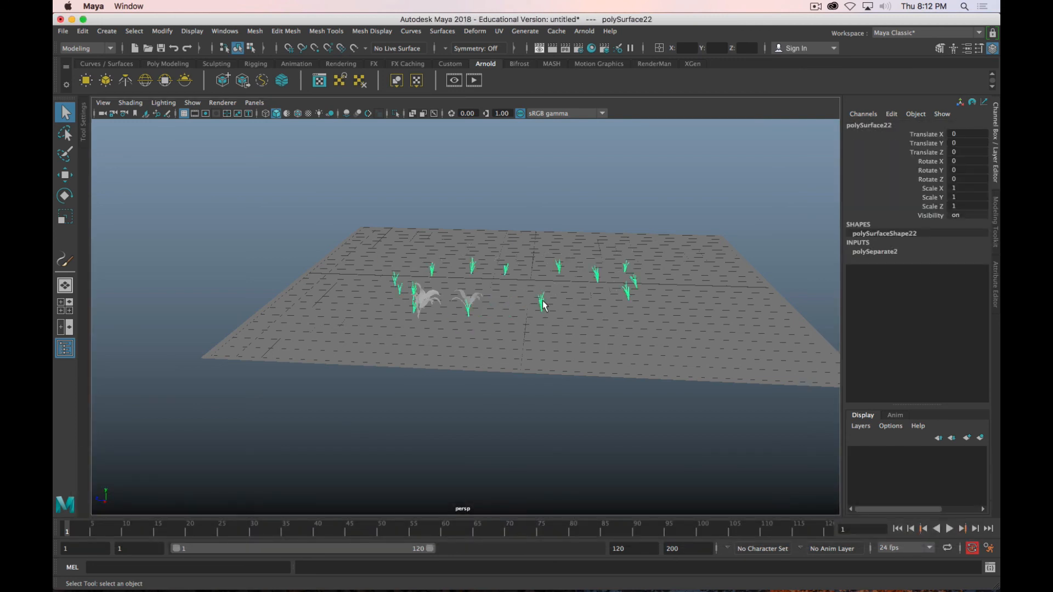
pyautogui.press('Delete')
pyautogui.click(467, 300)
pyautogui.press('Delete')
pyautogui.click(430, 302)
pyautogui.press('Delete')
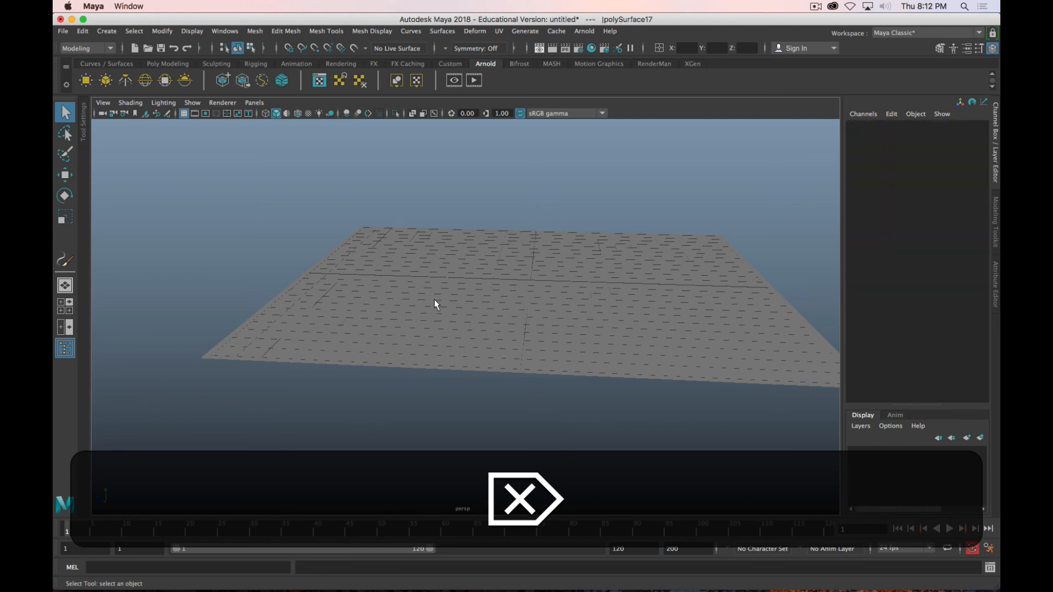
# Bring up the Content Browser and choose the grassBent.mel brush from the Paint Effects Grasses folder
pyautogui.keyDown('alt'); pyautogui.moveTo(620, 274); pyautogui.dragTo(571, 281); pyautogui.keyUp('alt')
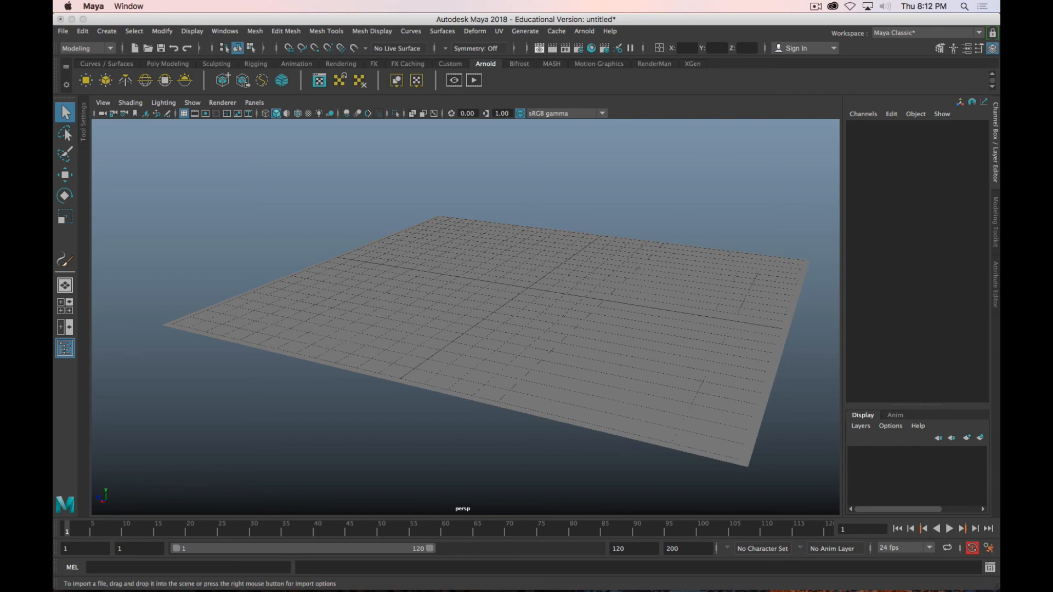
pyautogui.moveTo(54, 77); pyautogui.dragTo(534, 63)
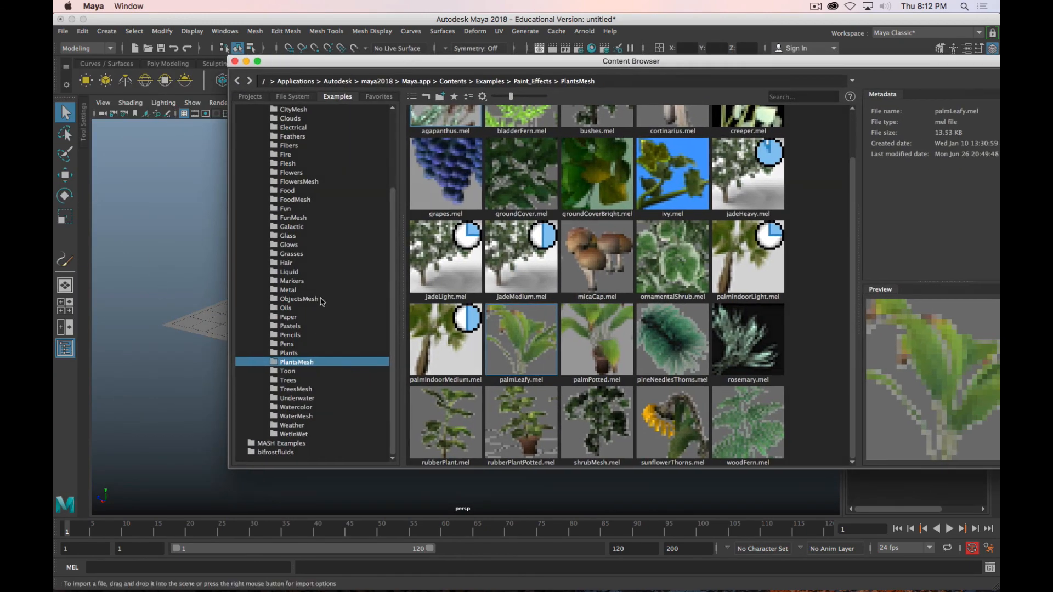
pyautogui.click(288, 236)
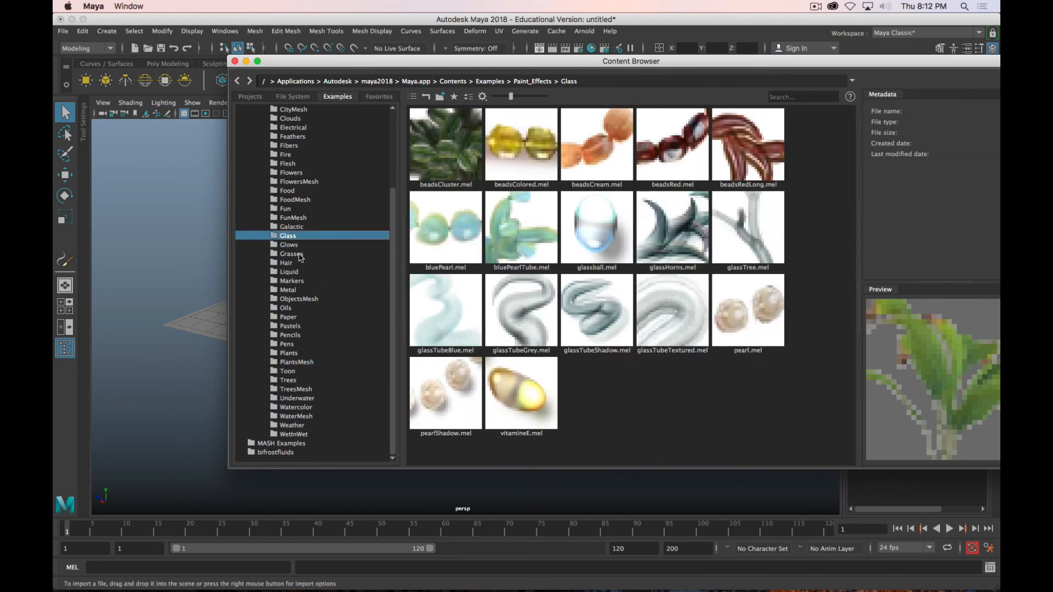
pyautogui.click(300, 255)
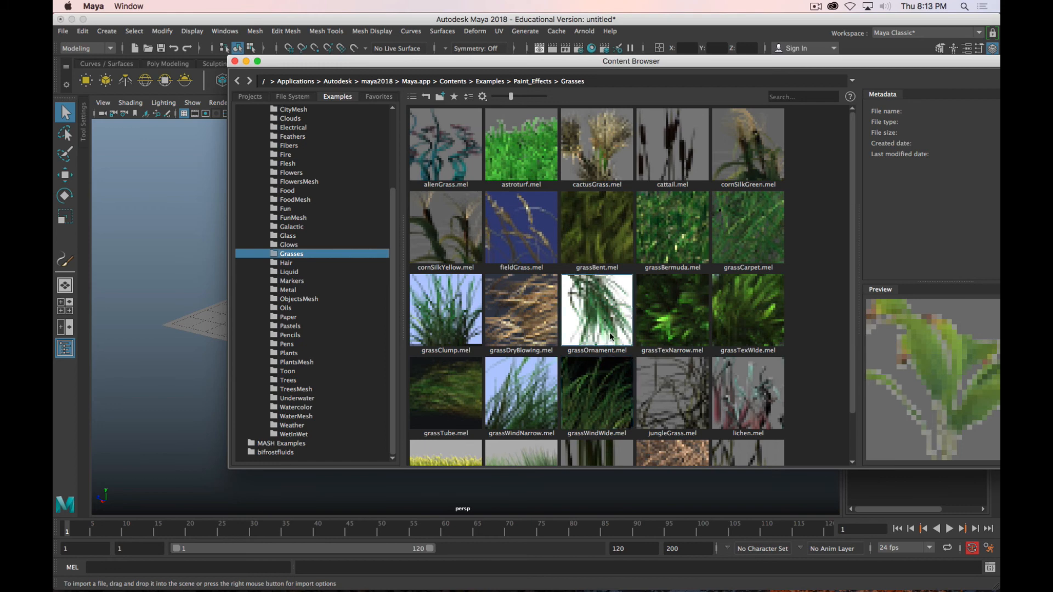
pyautogui.scroll(-2, 646, 368)
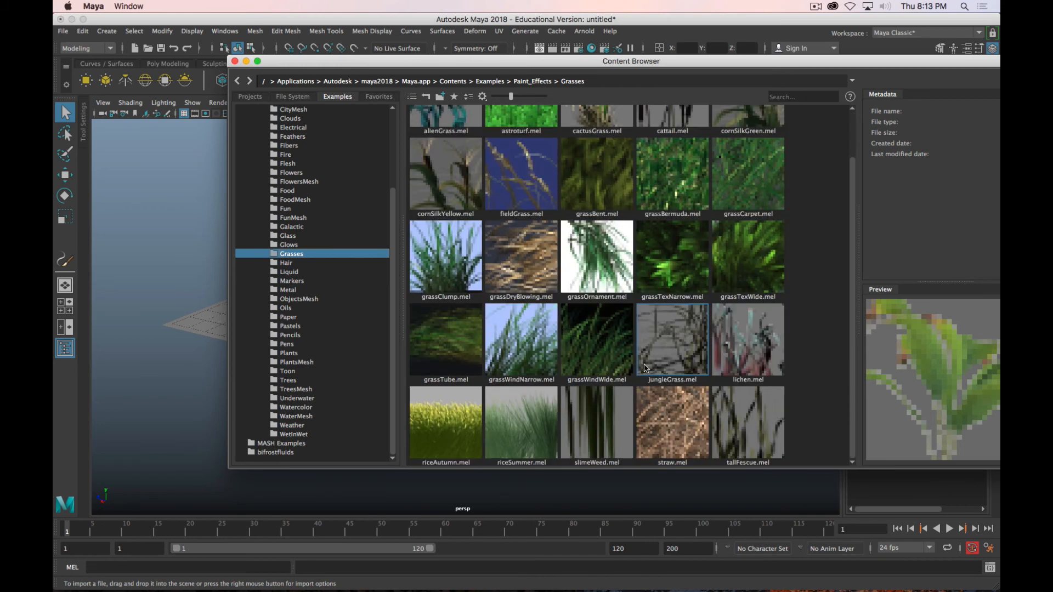
pyautogui.scroll(2, 646, 368)
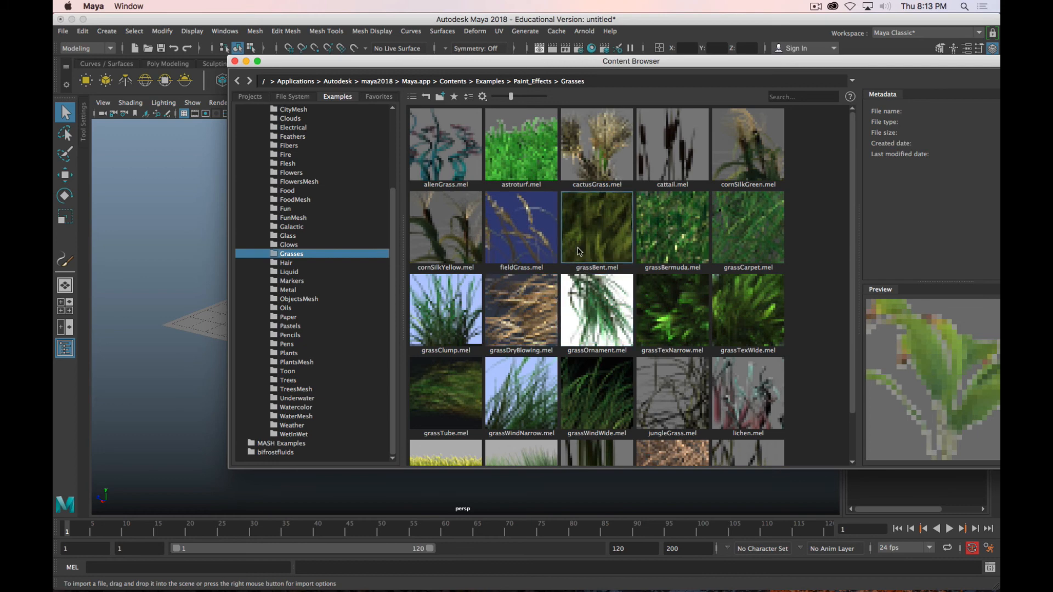
pyautogui.click(597, 236)
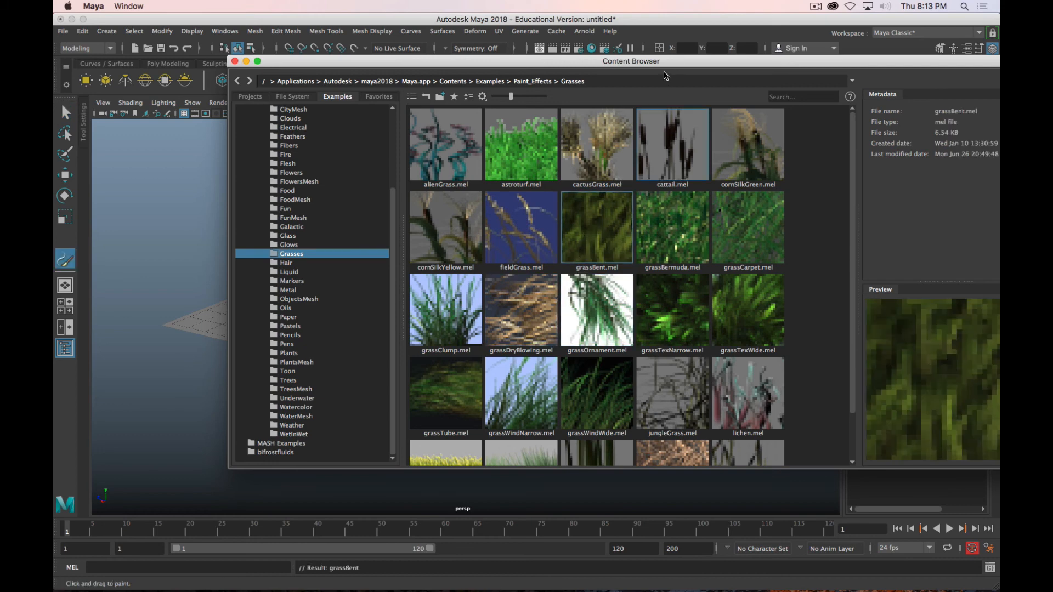
# Paint looping grassBent strokes near the middle of the ground plane and inspect the grass geometry up close
pyautogui.moveTo(663, 61); pyautogui.dragTo(576, 79)
pyautogui.click(147, 79)
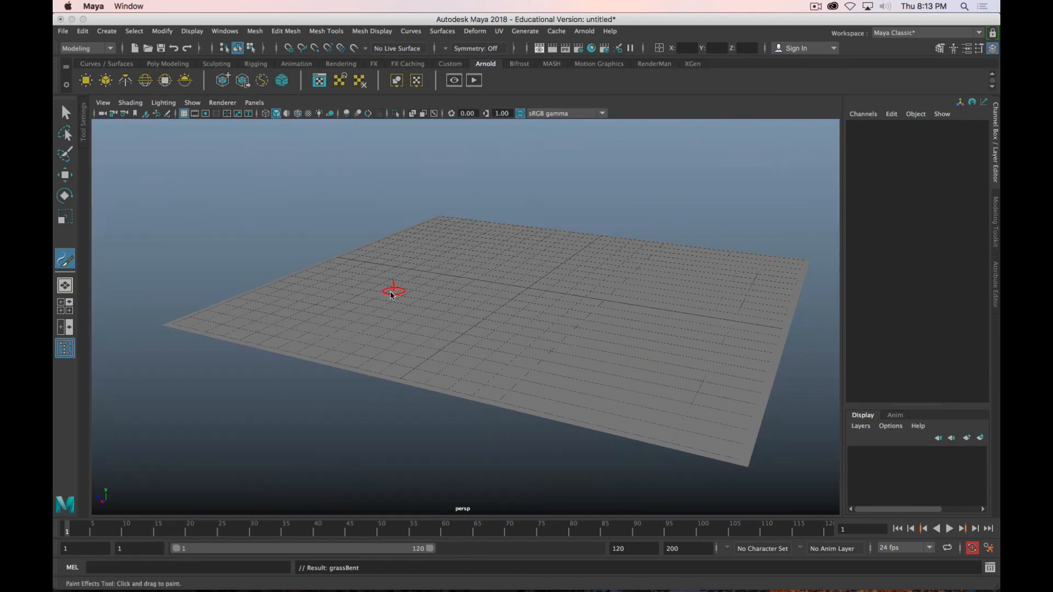
pyautogui.moveTo(392, 295)
pyautogui.mouseDown()
pyautogui.moveTo(440, 324)
pyautogui.moveTo(475, 310)
pyautogui.mouseUp()
pyautogui.moveTo(408, 278)
pyautogui.mouseDown()
pyautogui.moveTo(499, 309)
pyautogui.moveTo(492, 290)
pyautogui.mouseUp()
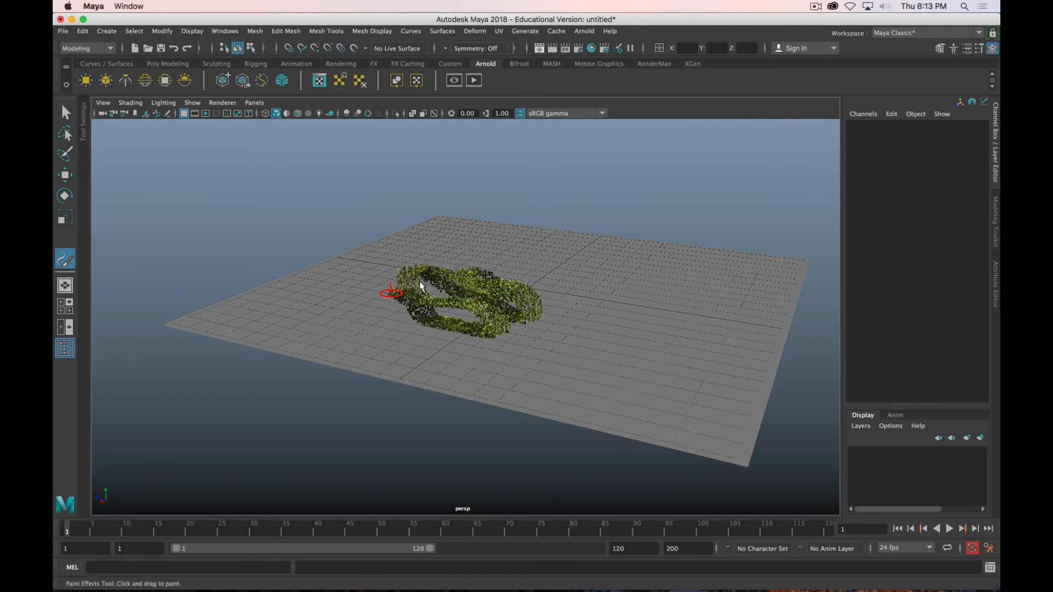
pyautogui.scroll(12, 425, 319)
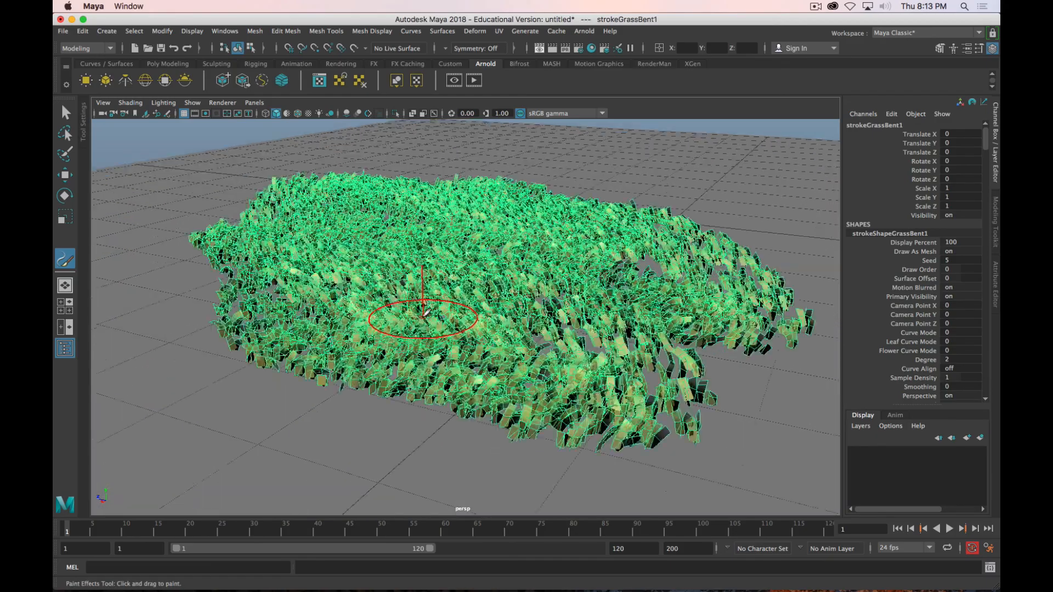
pyautogui.keyDown('alt'); pyautogui.moveTo(404, 360); pyautogui.dragTo(406, 338); pyautogui.keyUp('alt')
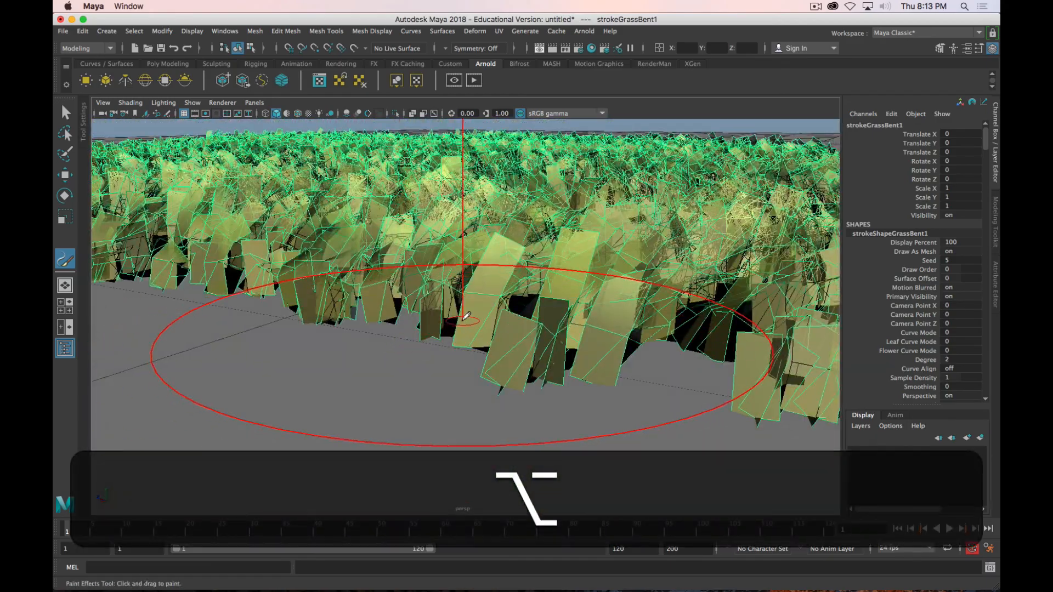
# Convert the grassBent Paint Effects stroke on the ground plane to polygons
pyautogui.scroll(-8, 469, 315)
pyautogui.keyDown('alt'); pyautogui.moveTo(516, 300); pyautogui.dragTo(496, 309); pyautogui.keyUp('alt')
pyautogui.hotkey('alt', 'w')
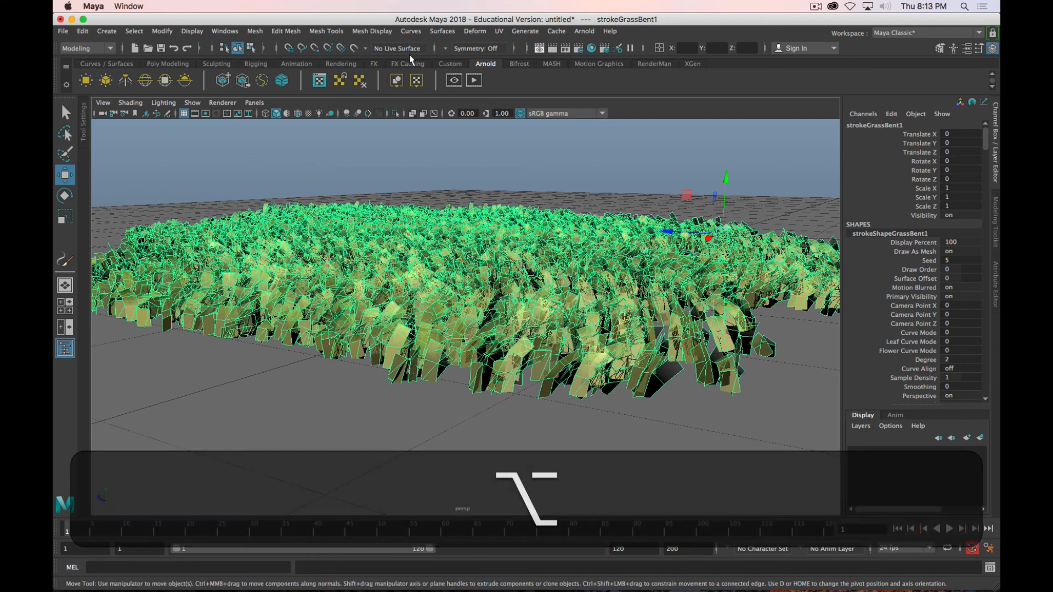
pyautogui.click(82, 31)
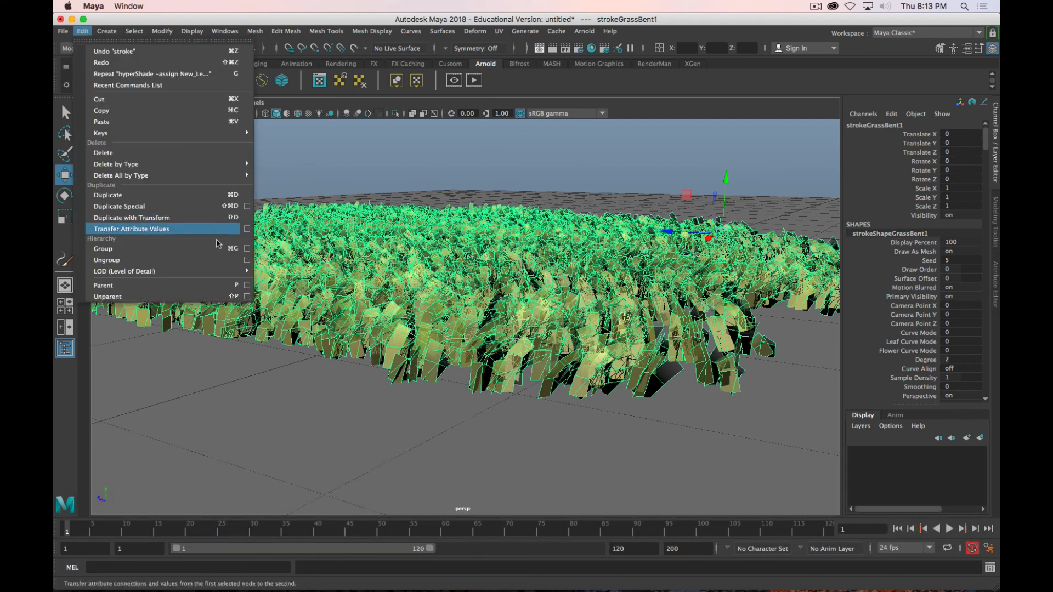
pyautogui.moveTo(162, 30)
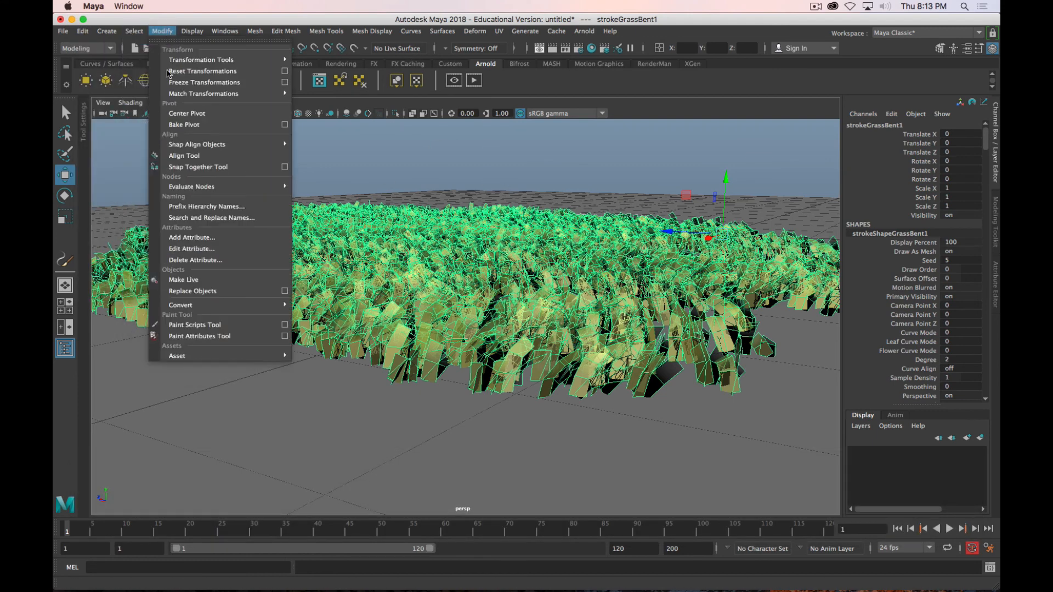
pyautogui.moveTo(258, 305)
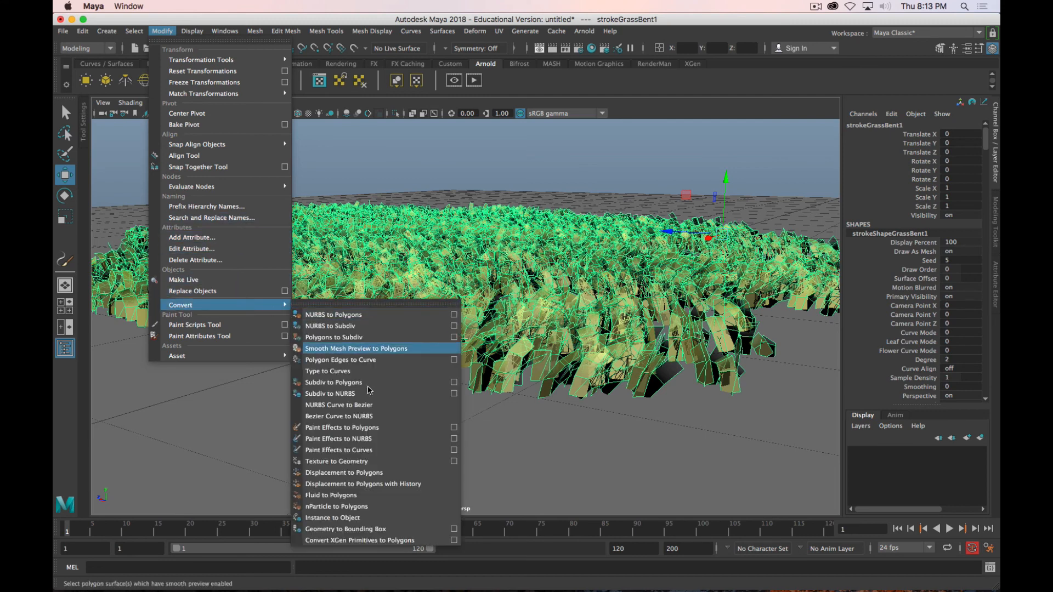
pyautogui.click(381, 427)
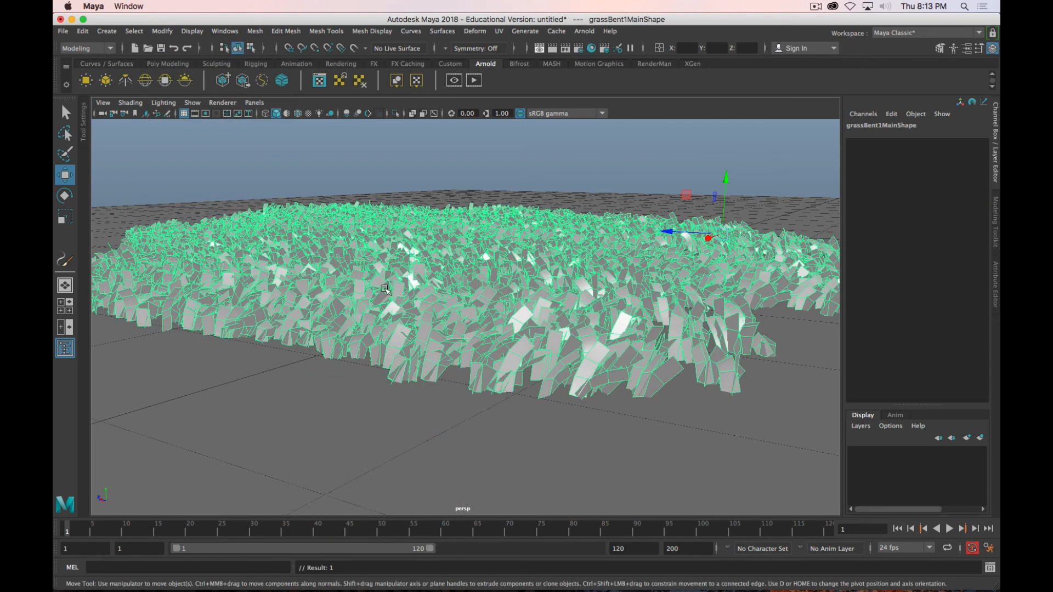
# Display the converted grass with textures in the viewport and examine it in an Arnold render
pyautogui.press('6')
pyautogui.press('7')
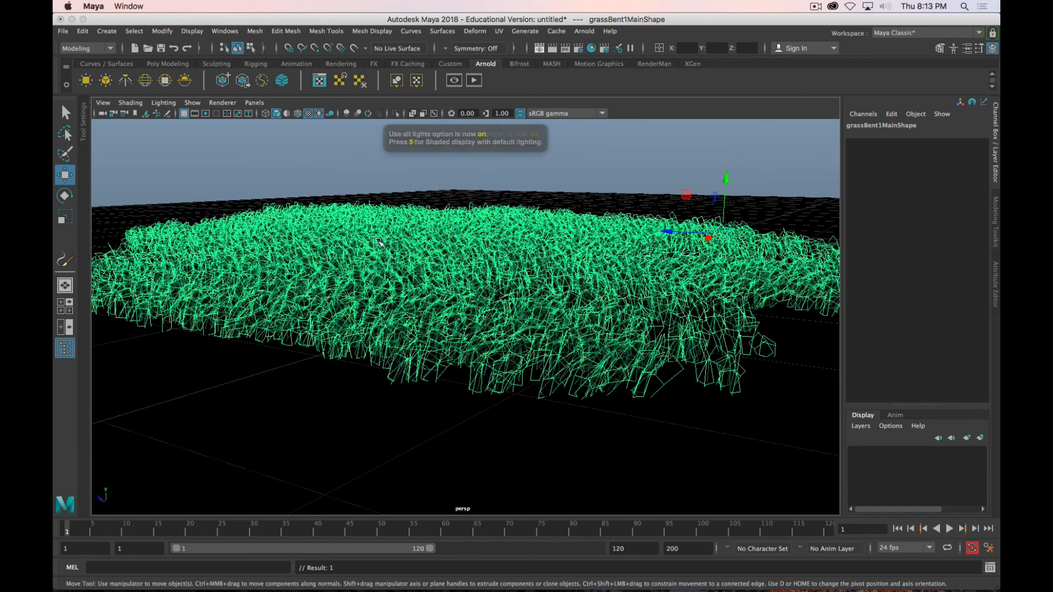
pyautogui.press('6')
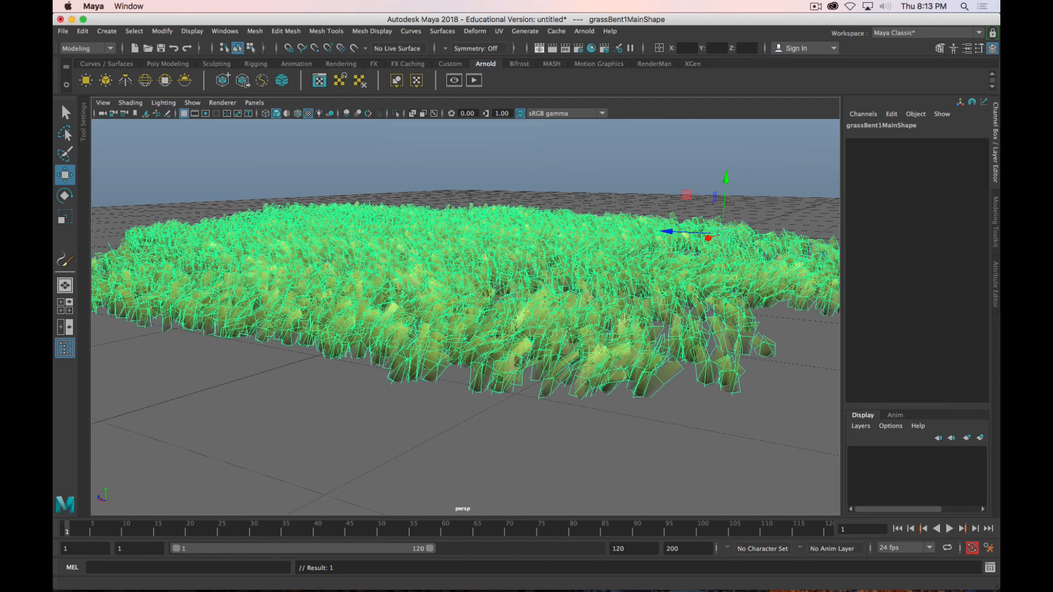
pyautogui.click(473, 81)
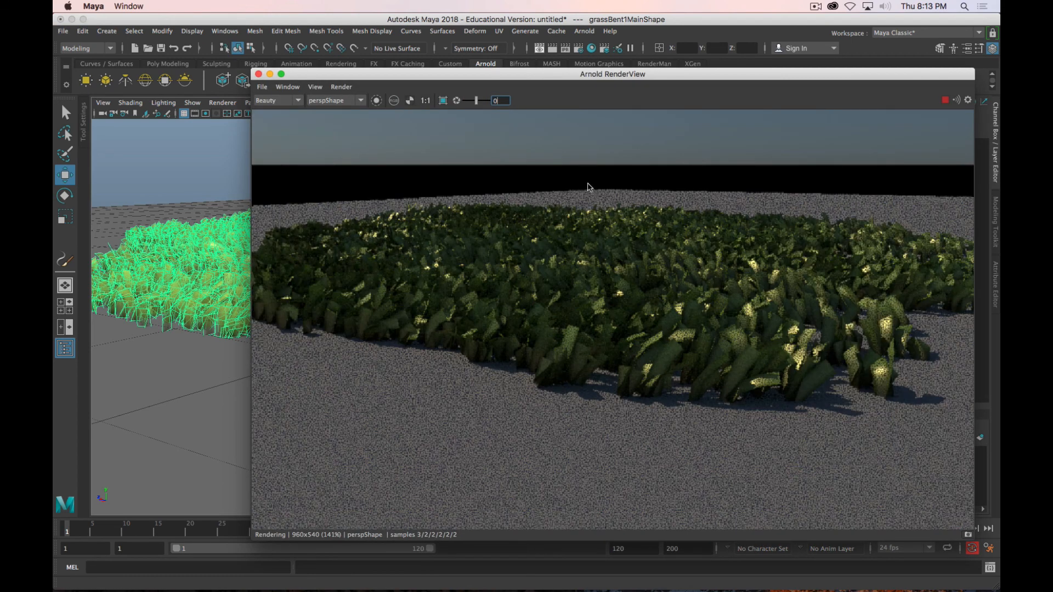
pyautogui.moveTo(581, 71); pyautogui.dragTo(53, 164)
pyautogui.click(61, 102)
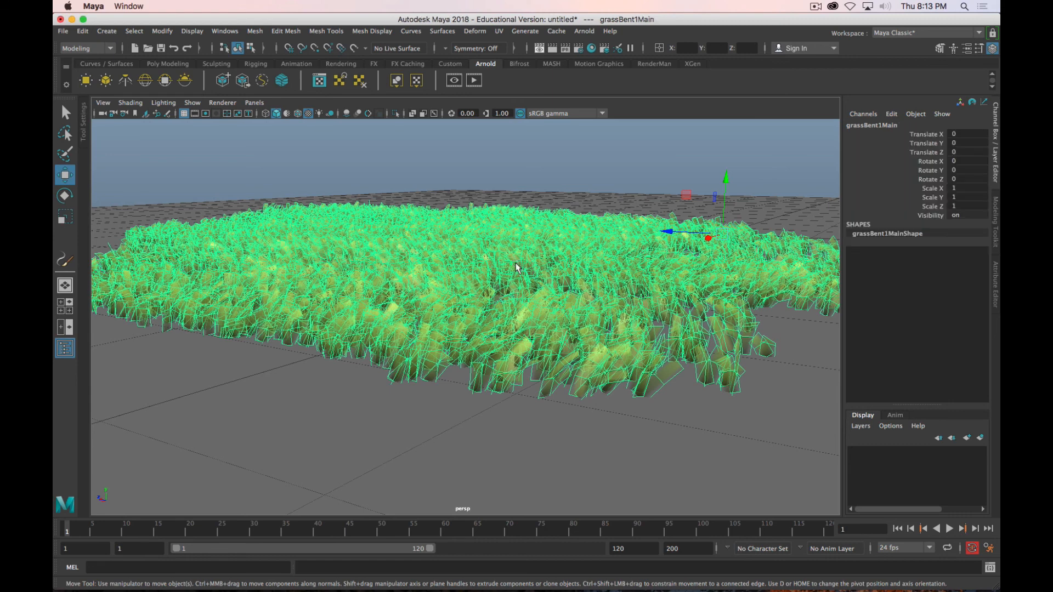
# Delete the bent grass mesh and paint a short grassClump Paint Effects stroke on the ground plane
pyautogui.press('Delete')
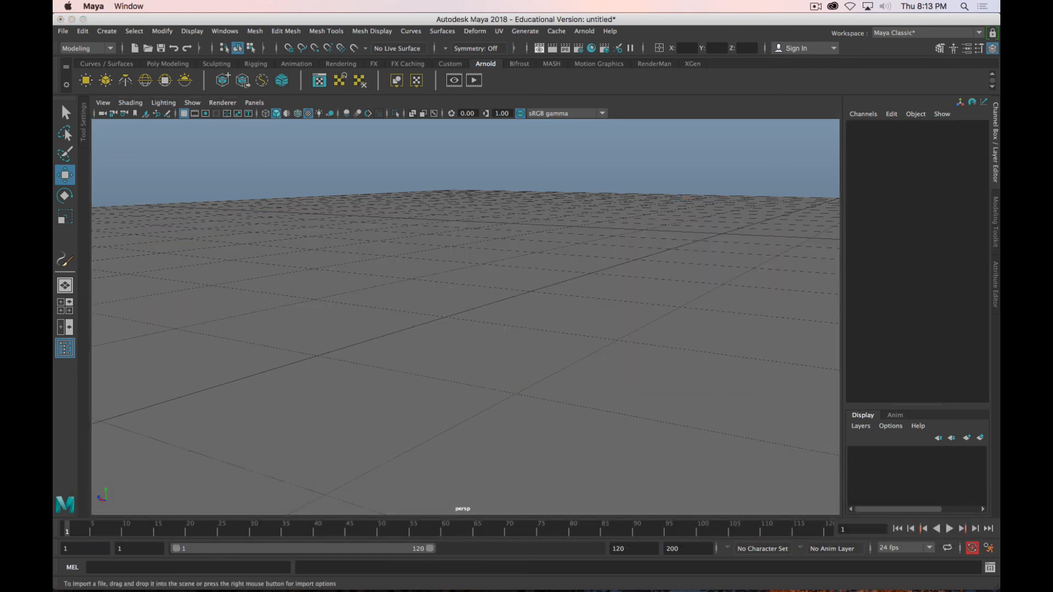
pyautogui.moveTo(484, 299)
pyautogui.mouseDown()
pyautogui.moveTo(517, 330)
pyautogui.moveTo(682, 365)
pyautogui.mouseUp()
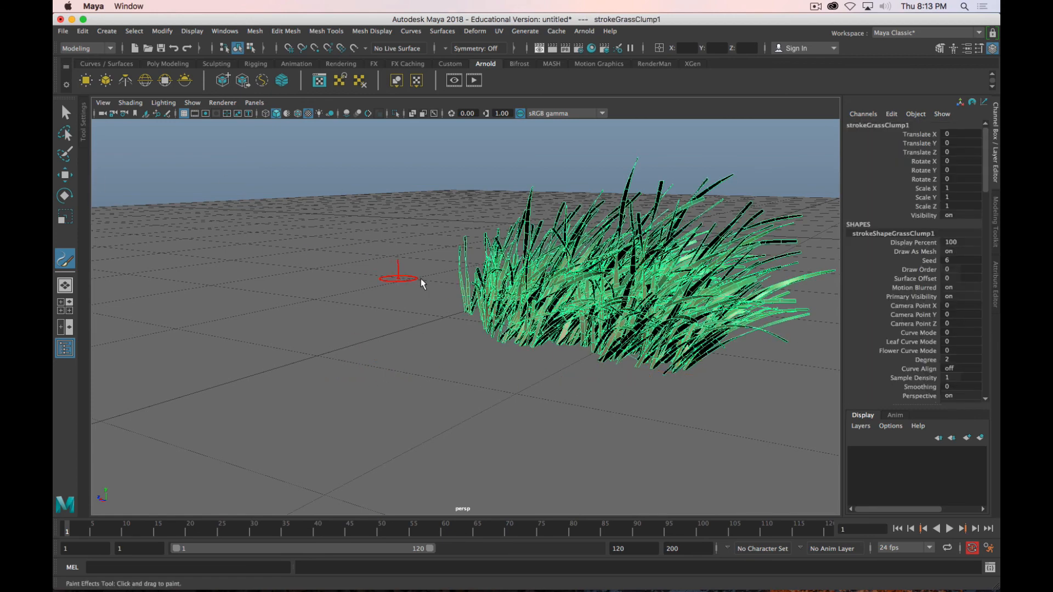
pyautogui.press('alt')
# Convert the grassClump stroke to polygons and check the clump in the Arnold render
pyautogui.click(162, 31)
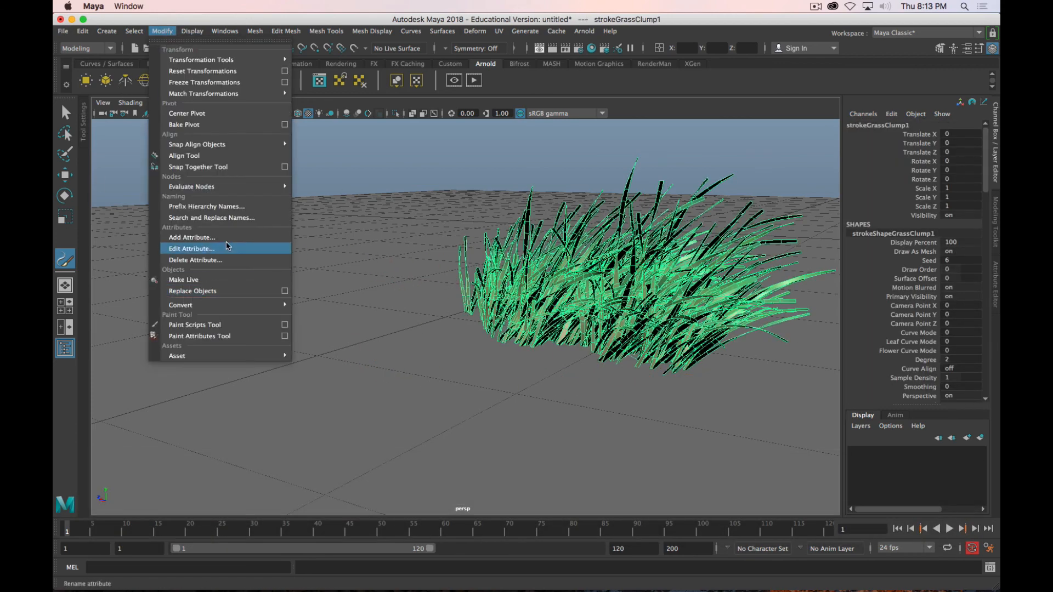
pyautogui.moveTo(241, 305)
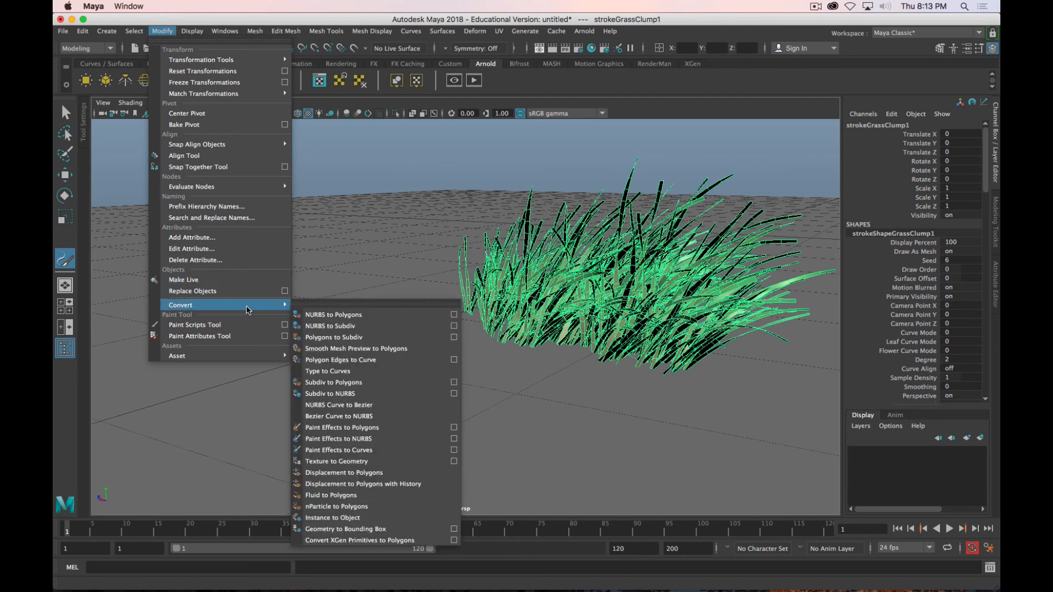
pyautogui.click(362, 438)
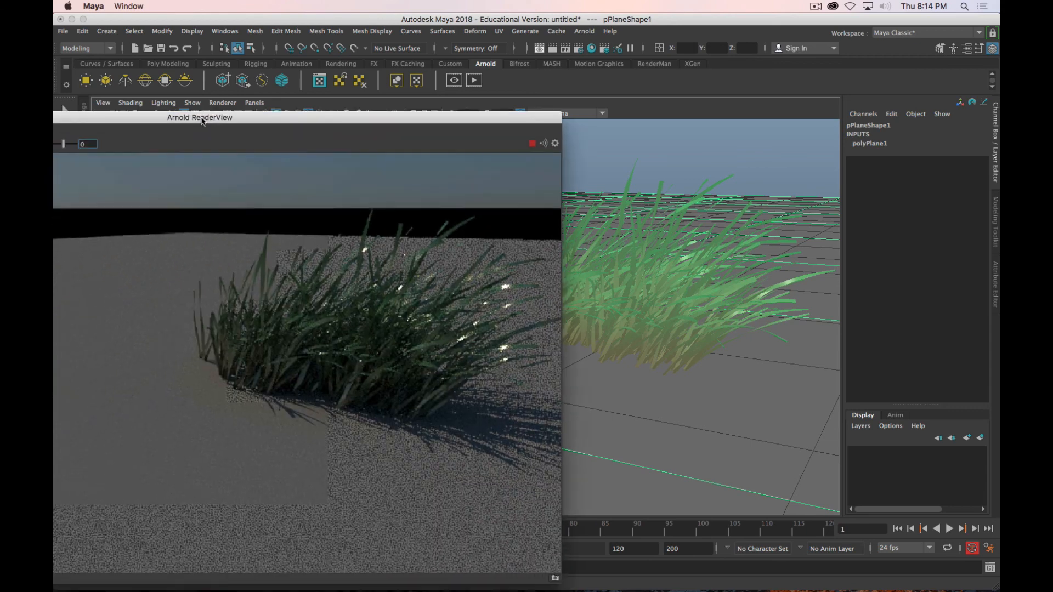
pyautogui.moveTo(201, 121); pyautogui.dragTo(203, 103)
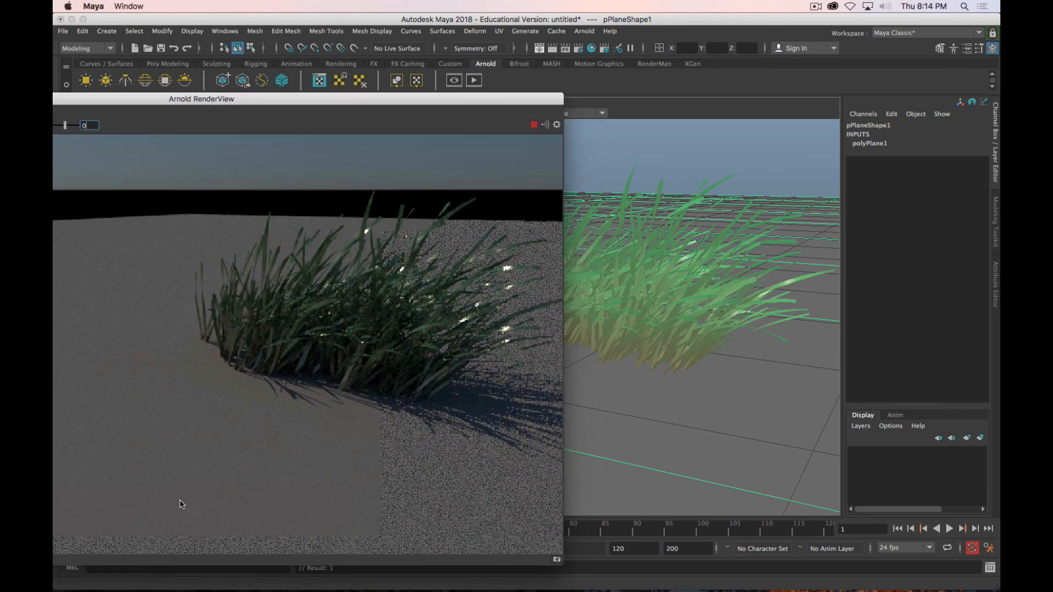
pyautogui.press('w')
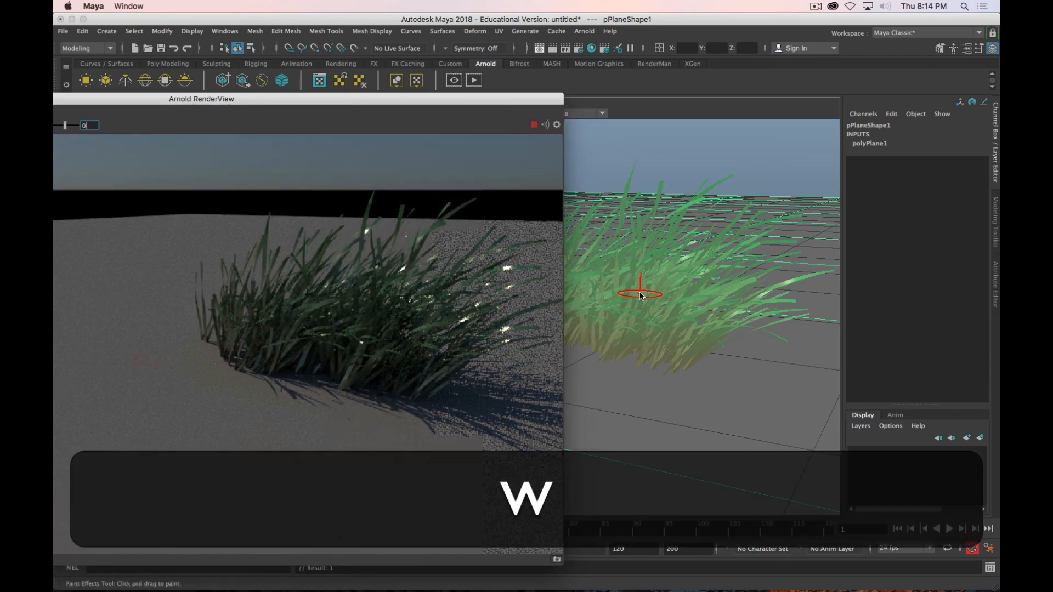
# Graph the grassClump1Shader network in the Hypershade and rearrange its nodes to free space below them
pyautogui.moveTo(53, 51); pyautogui.dragTo(752, 170)
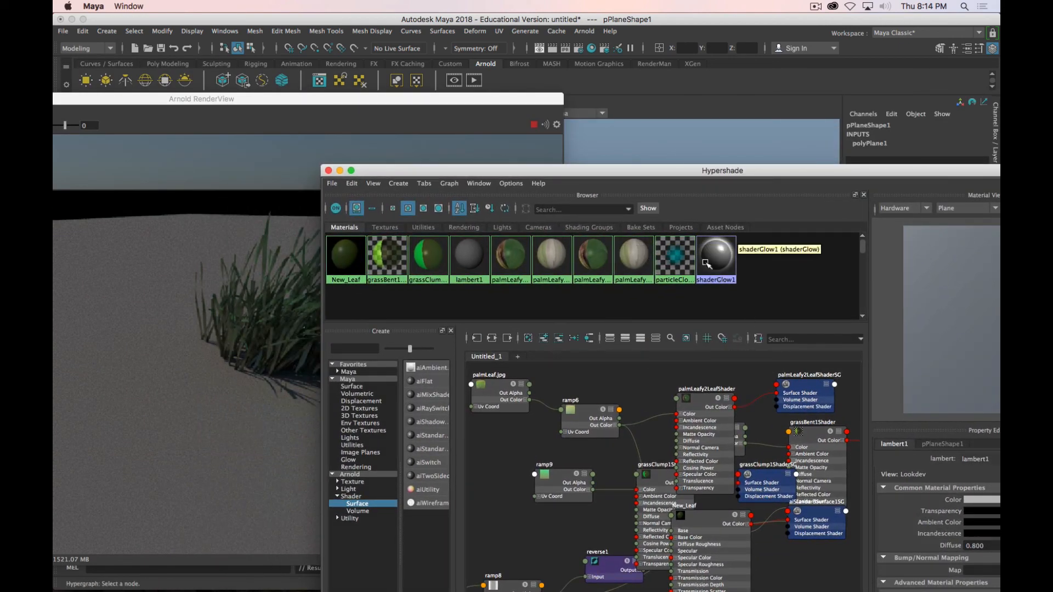
pyautogui.rightClick(432, 261)
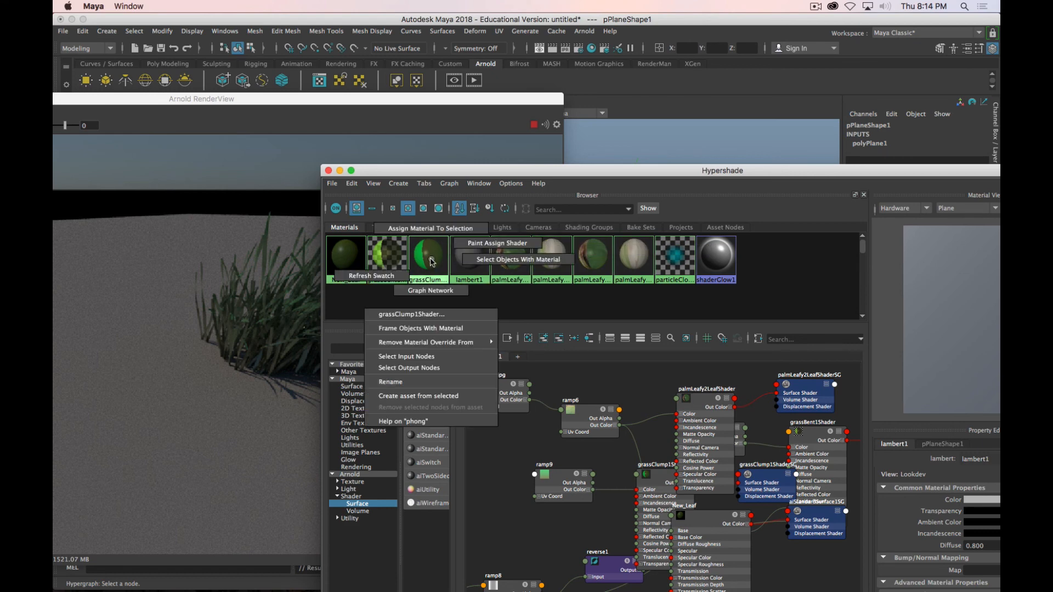
pyautogui.click(437, 290)
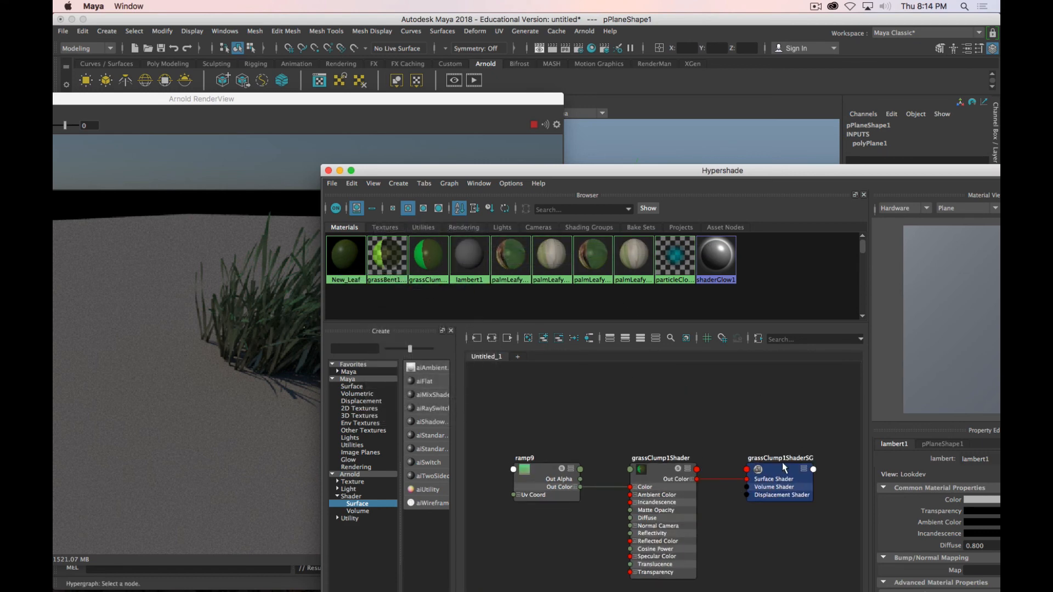
pyautogui.moveTo(784, 467); pyautogui.dragTo(792, 395)
pyautogui.moveTo(661, 471); pyautogui.dragTo(658, 398)
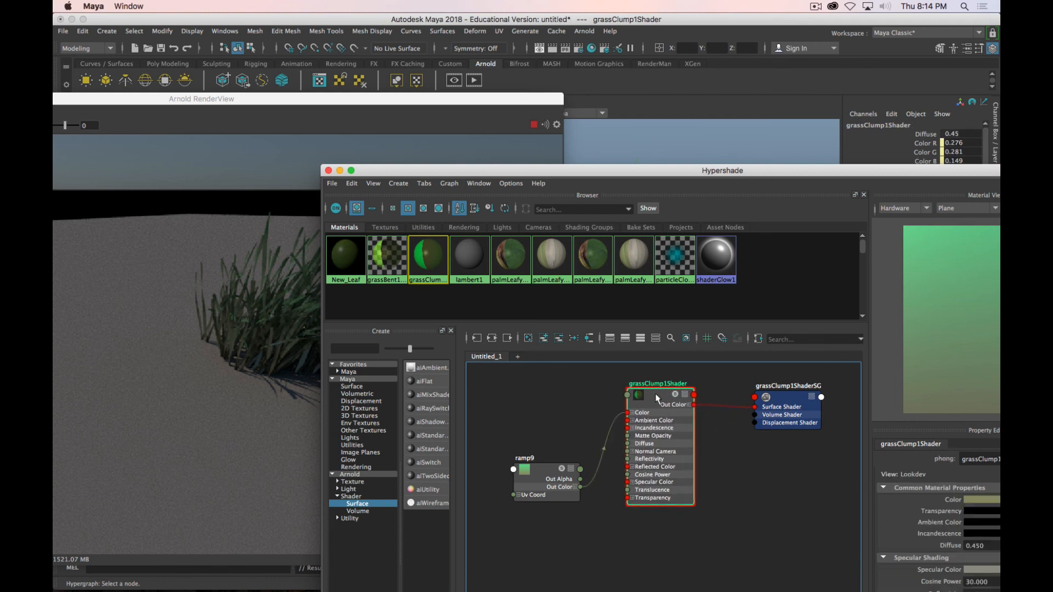
pyautogui.moveTo(540, 471); pyautogui.dragTo(535, 405)
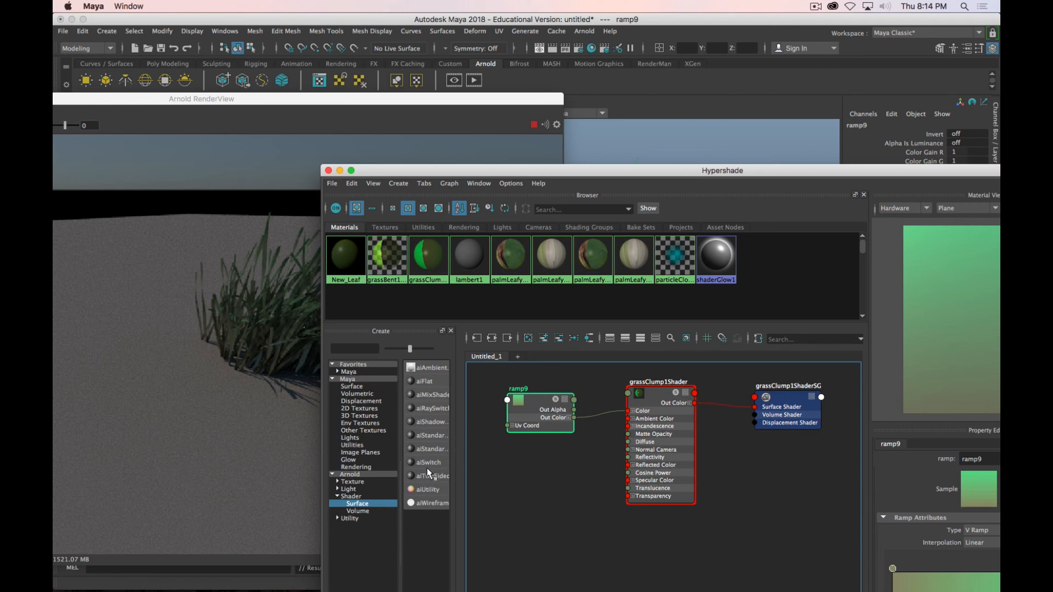
# Create an aiStandardSurface material below the phong shader and connect ramp9's Out Color to its Base Color
pyautogui.moveTo(466, 449); pyautogui.dragTo(497, 450)
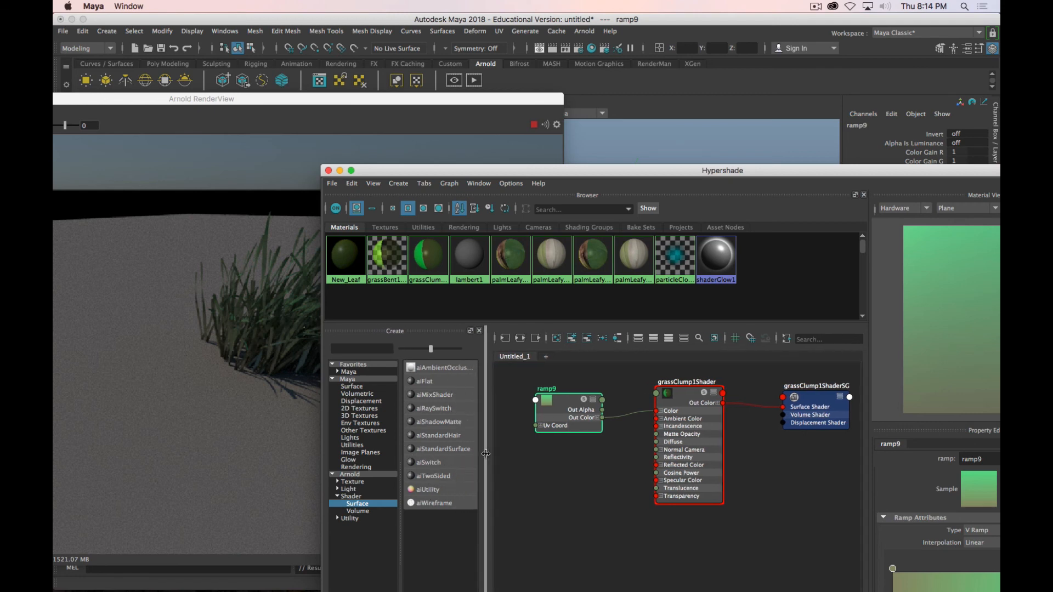
pyautogui.click(442, 447)
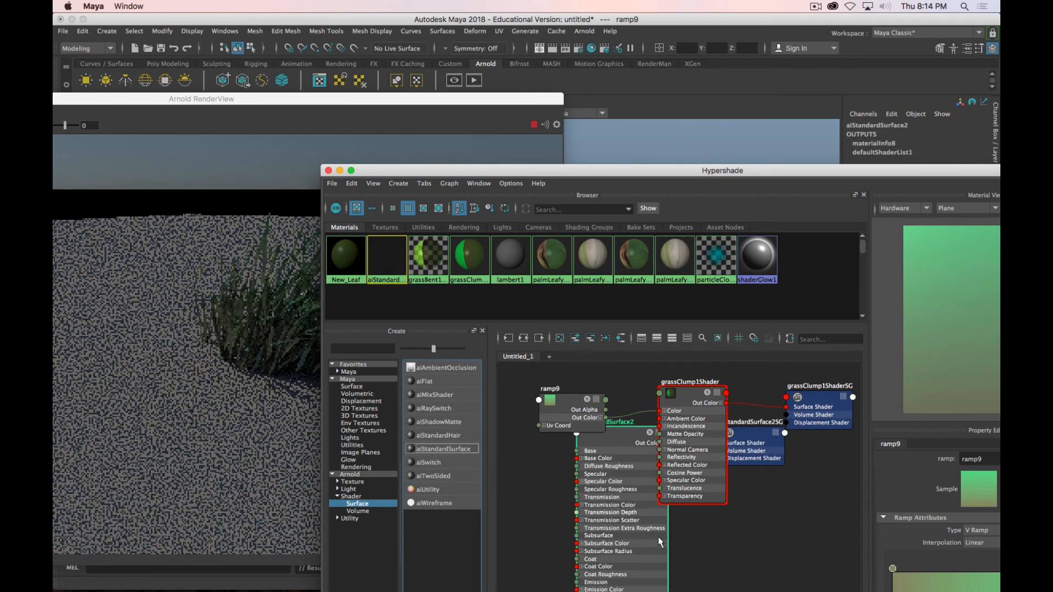
pyautogui.moveTo(827, 499); pyautogui.dragTo(847, 503)
pyautogui.moveTo(620, 437); pyautogui.dragTo(699, 536)
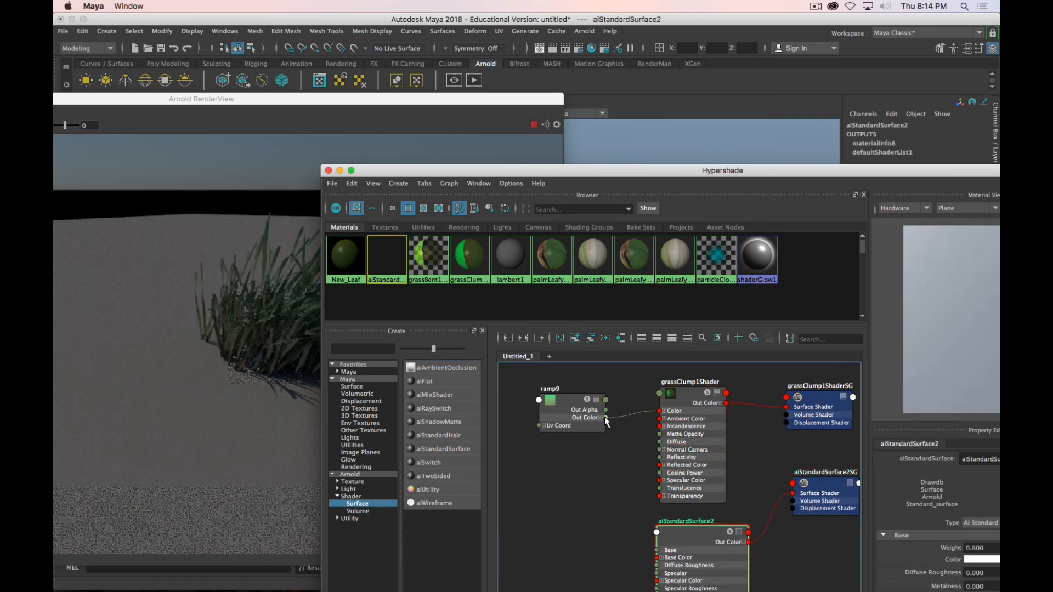
pyautogui.moveTo(605, 419); pyautogui.dragTo(657, 558)
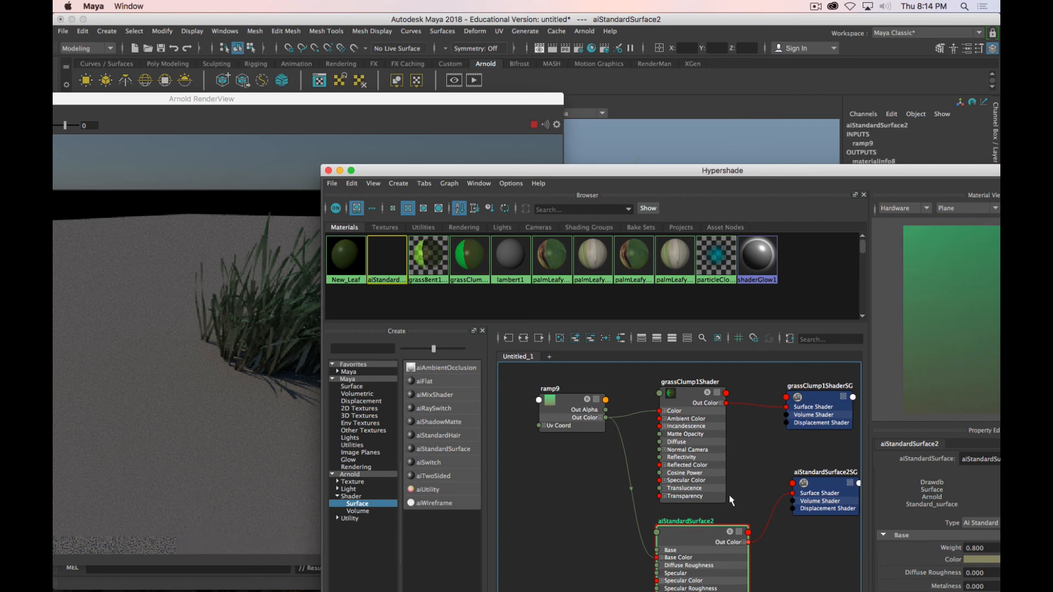
# Rename the new aiStandardSurface material as New_Grass
pyautogui.click(977, 459)
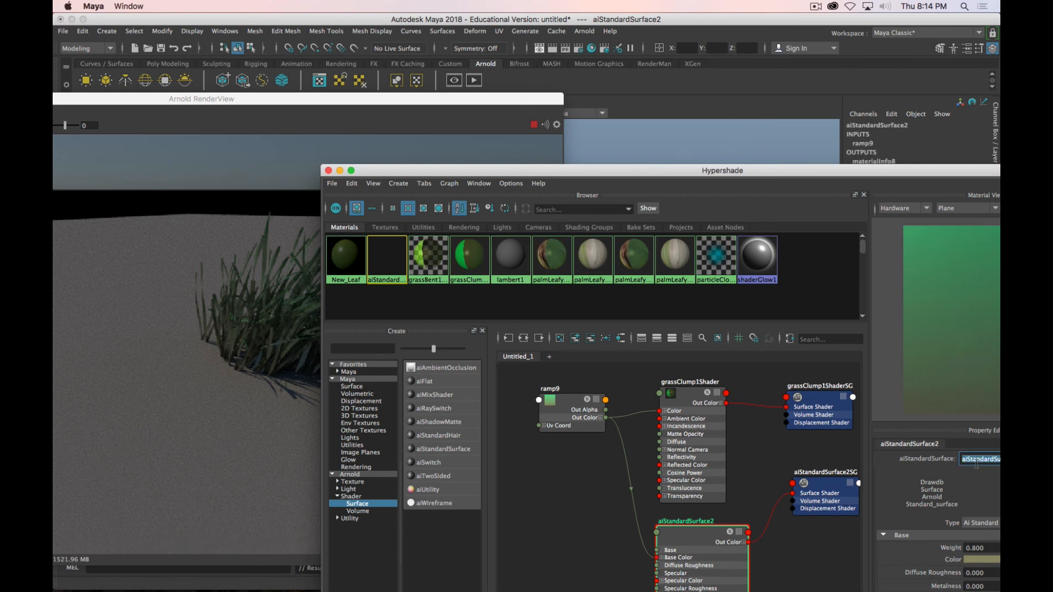
pyautogui.write('New_R')
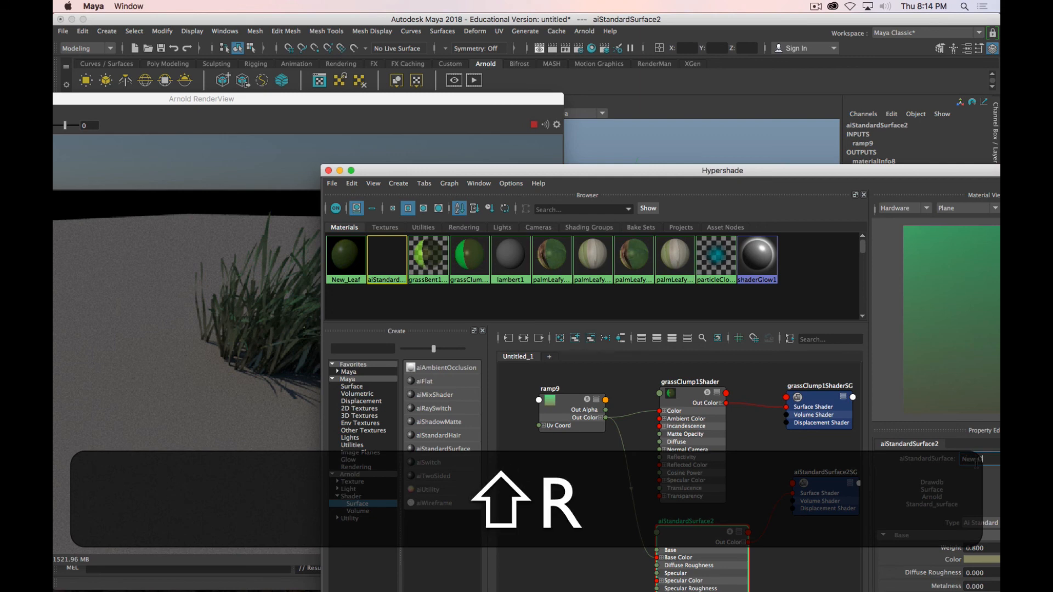
pyautogui.write('rass')
pyautogui.press('Return')
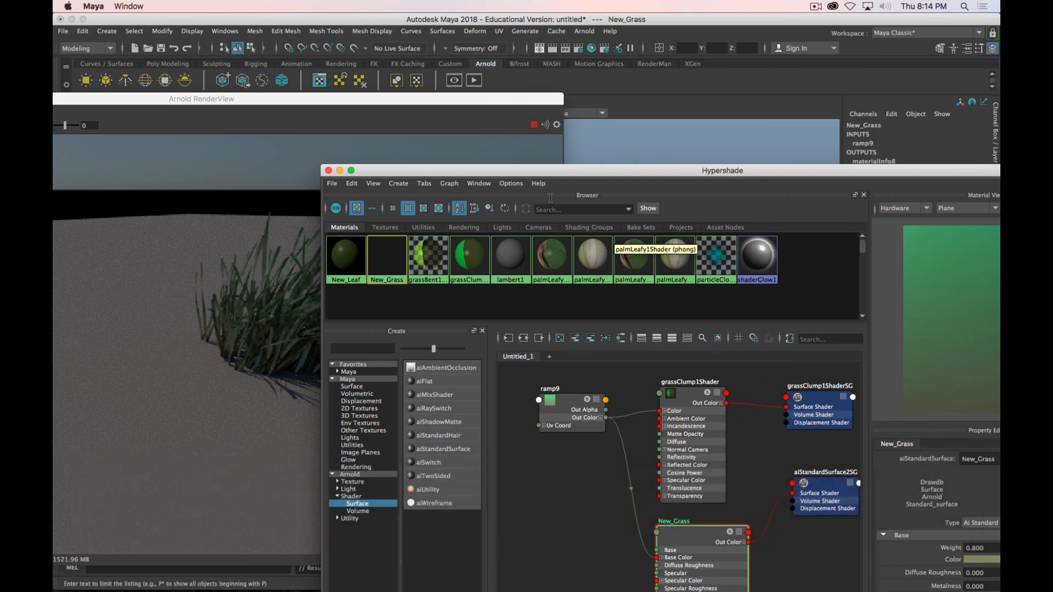
# Assign the New_Grass material to the grass clump mesh and clear the Hypershade and render windows from the viewport
pyautogui.moveTo(535, 171); pyautogui.dragTo(654, 345)
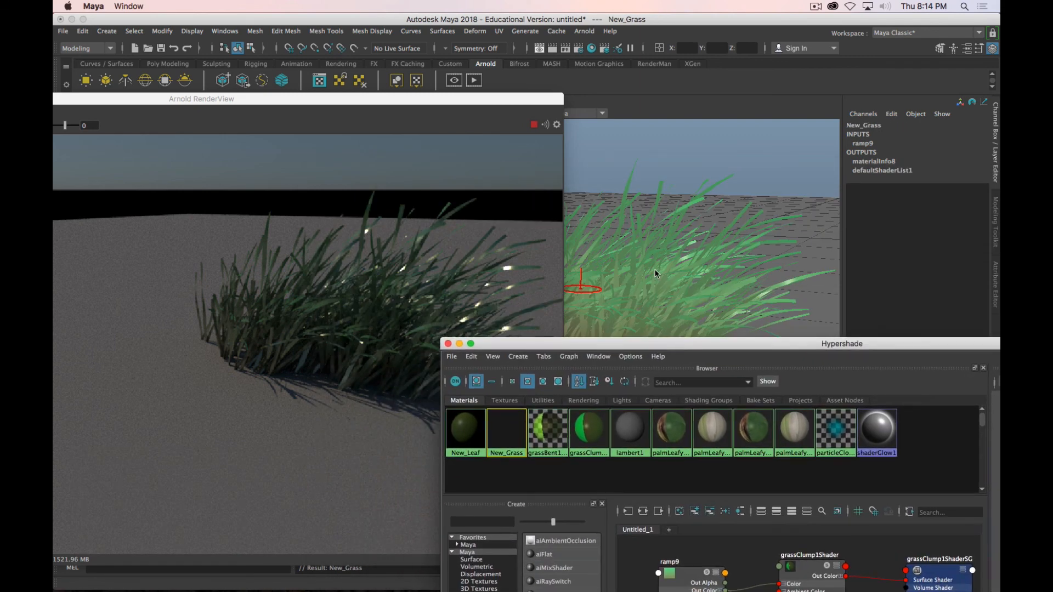
pyautogui.press('q')
pyautogui.click(654, 271)
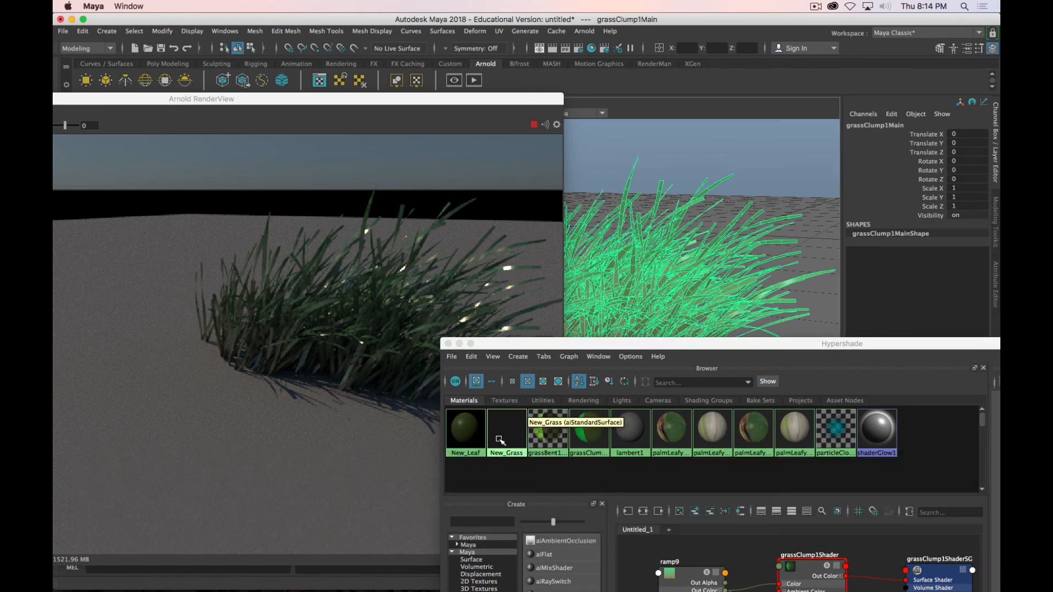
pyautogui.moveTo(509, 438); pyautogui.dragTo(507, 389, button='right')
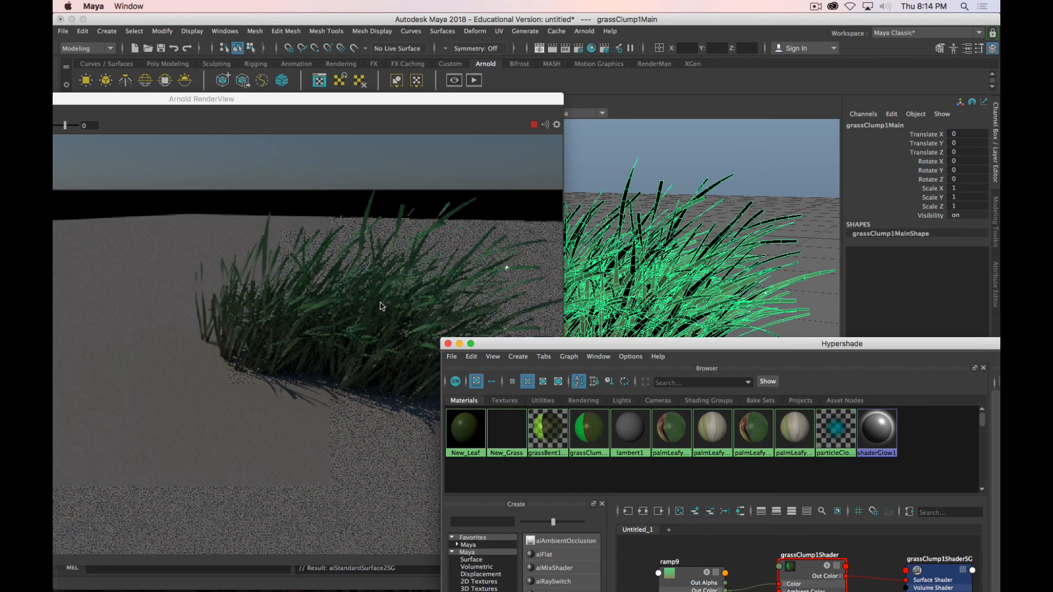
pyautogui.moveTo(766, 345); pyautogui.dragTo(52, 192)
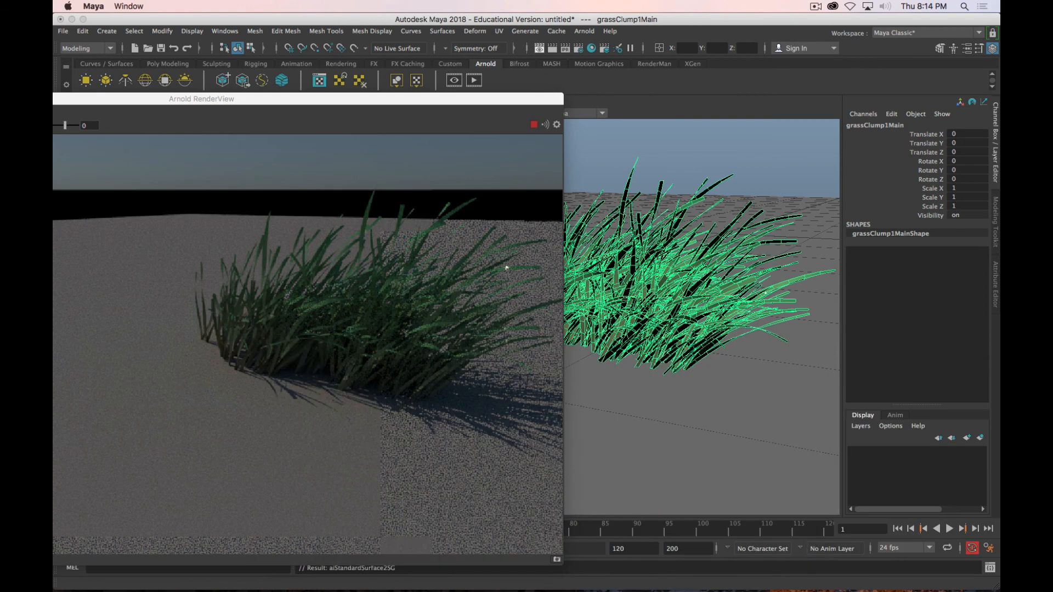
pyautogui.moveTo(224, 96); pyautogui.dragTo(53, 101)
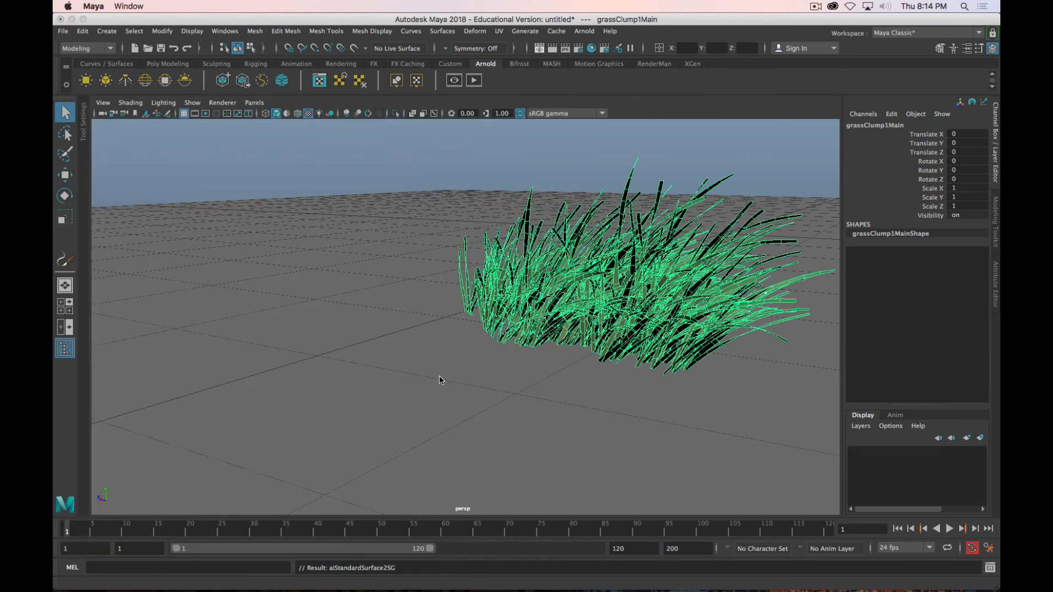
# Turn on the Poly Count heads-up display in the viewport
pyautogui.click(192, 32)
pyautogui.moveTo(225, 70)
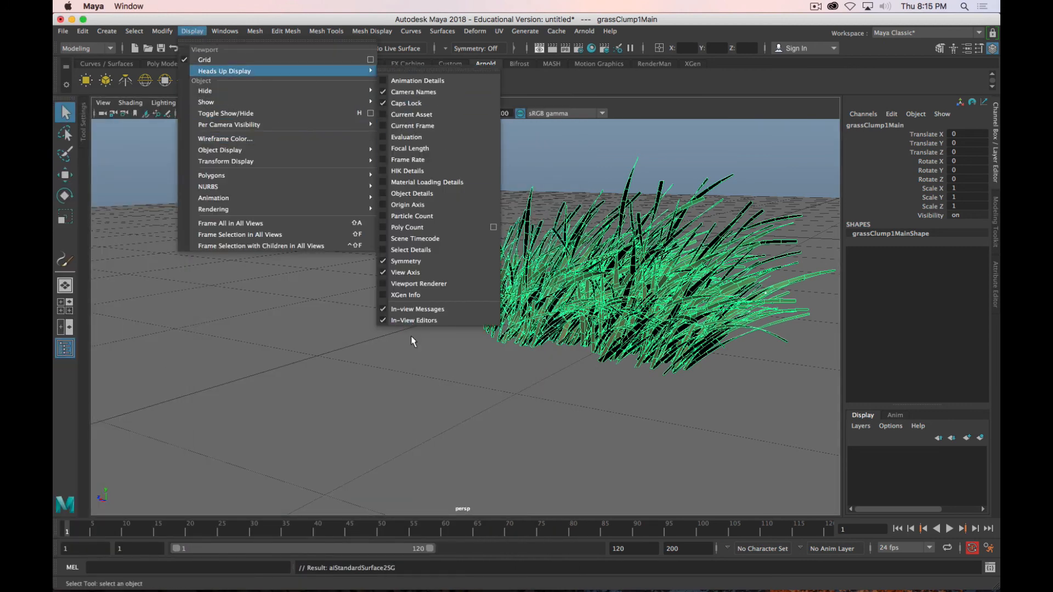
pyautogui.click(418, 228)
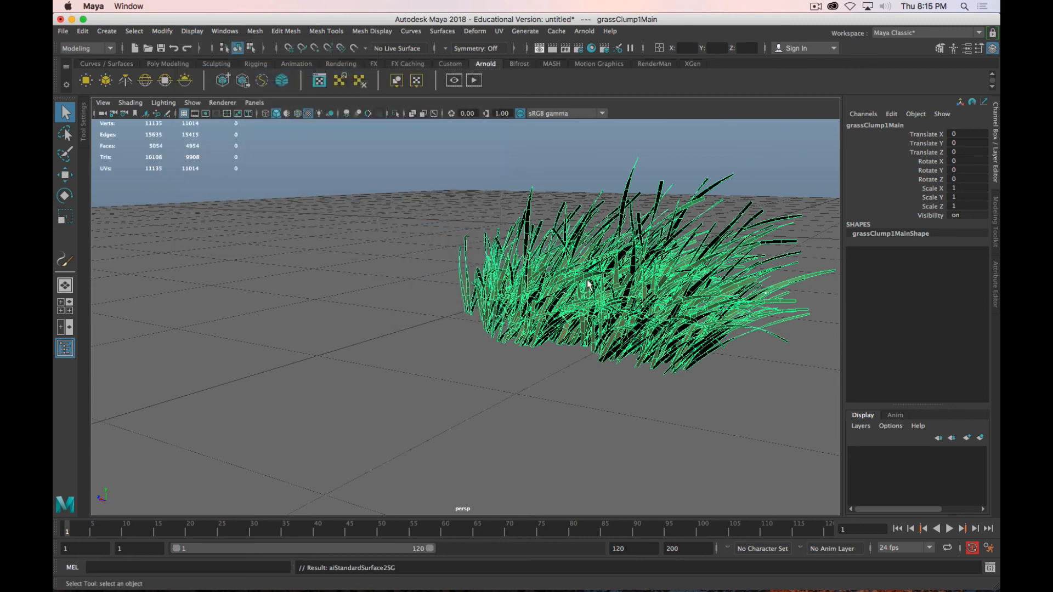
# Examine the grass clump's polygon counts with the mesh selected and deselected, close up and against the whole grid
pyautogui.scroll(-10, 588, 284)
pyautogui.scroll(7, 587, 284)
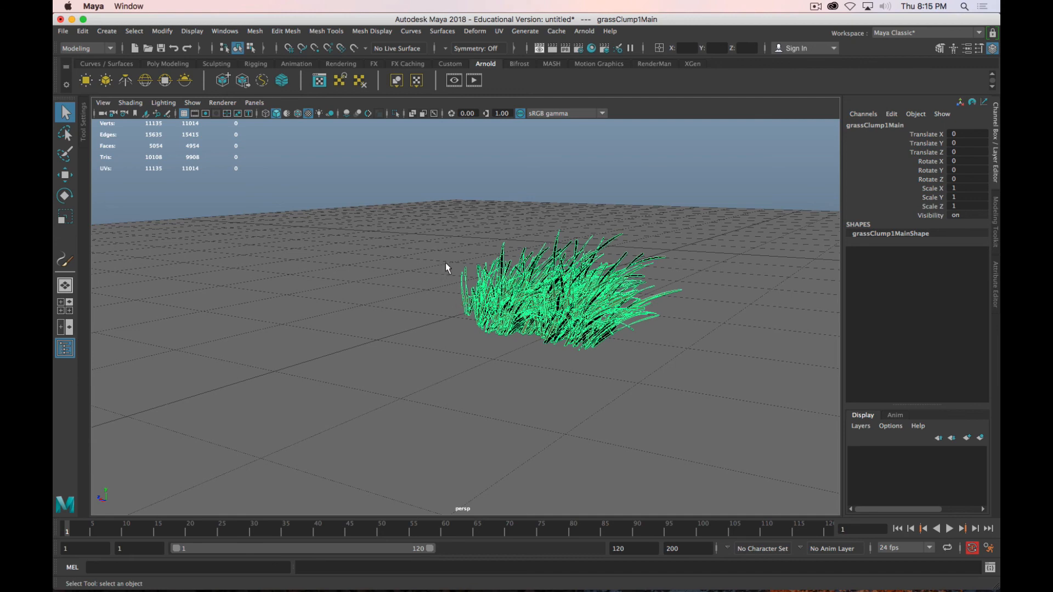
pyautogui.click(391, 170)
pyautogui.scroll(-10, 547, 420)
pyautogui.keyDown('alt'); pyautogui.moveTo(576, 392); pyautogui.dragTo(451, 345, button='middle'); pyautogui.keyUp('alt')
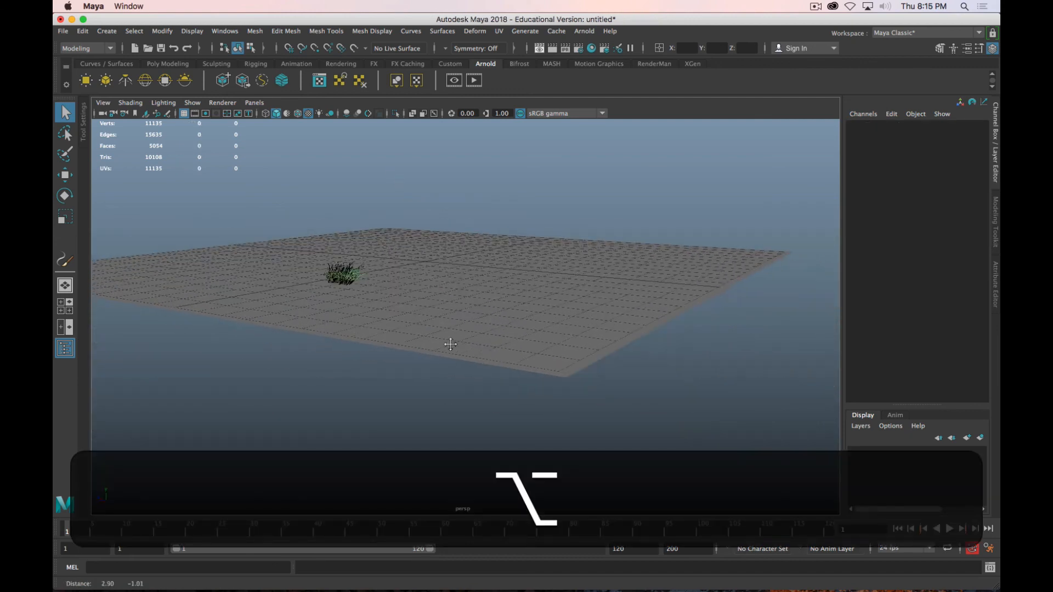
pyautogui.keyDown('alt'); pyautogui.moveTo(451, 345); pyautogui.dragTo(478, 367); pyautogui.keyUp('alt')
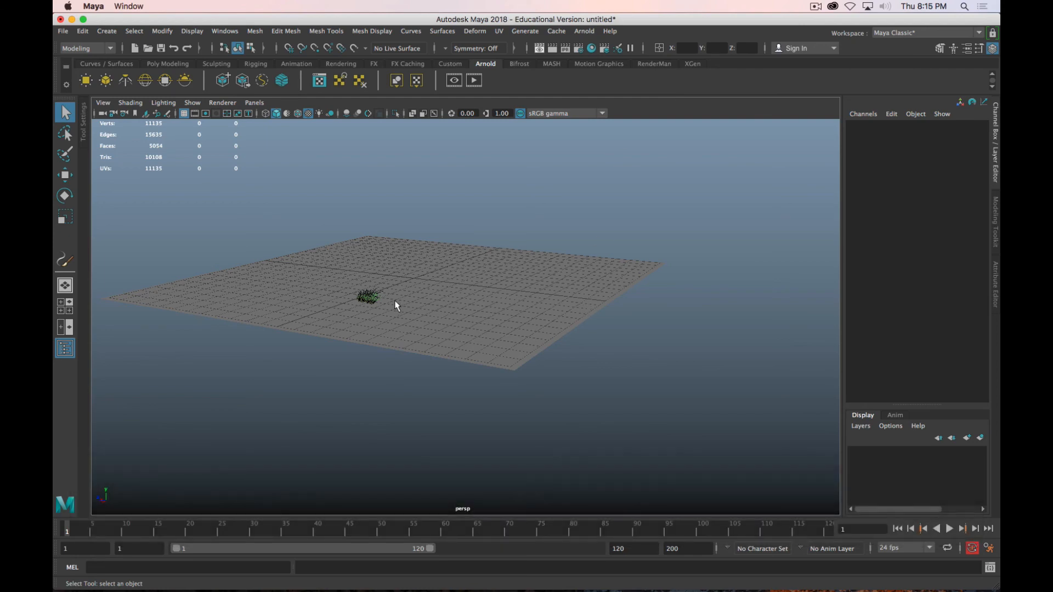
pyautogui.scroll(10, 366, 298)
pyautogui.scroll(-10, 261, 273)
# Delete the grass clump mesh from the scene
pyautogui.click(446, 253)
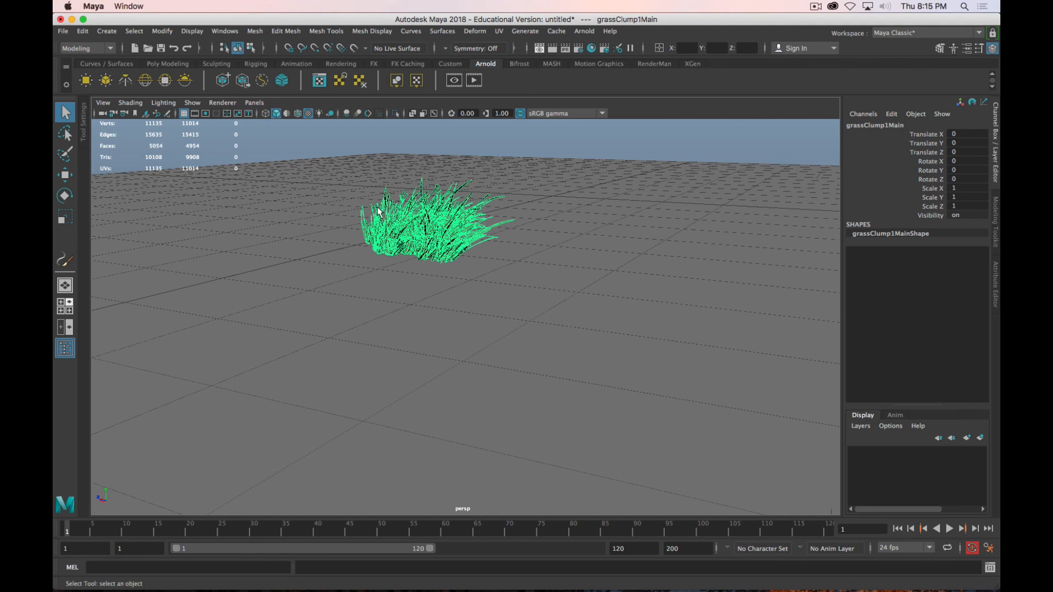
pyautogui.press('BackSpace')
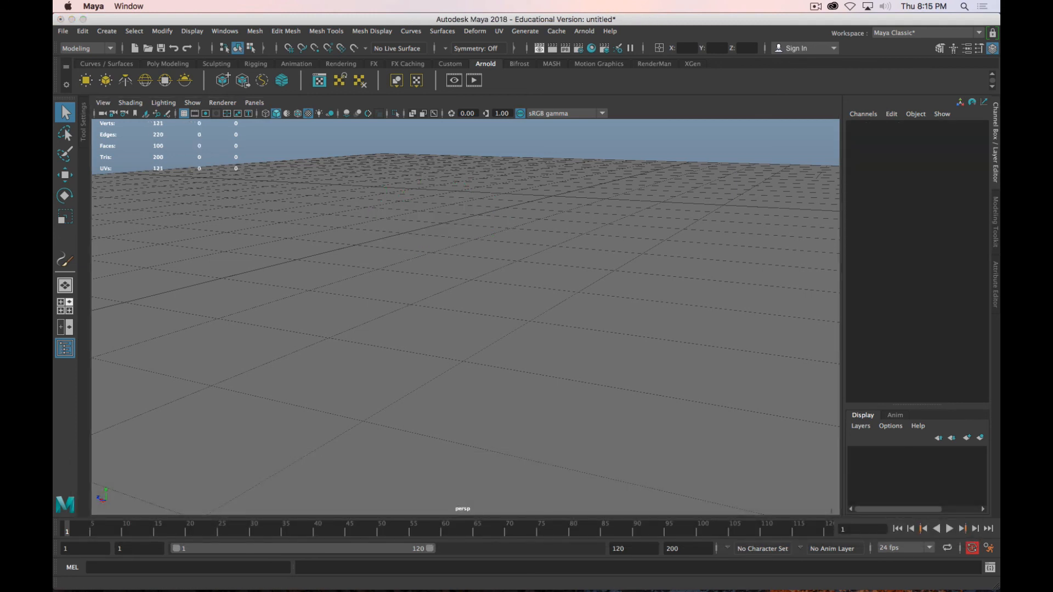
# Load the oakAutumn.mel brush from the Paint Effects TreesMesh examples and clear the Content Browser from the viewport
pyautogui.moveTo(54, 99)
pyautogui.mouseDown()
pyautogui.moveTo(320, 70)
pyautogui.moveTo(308, 67)
pyautogui.mouseUp()
pyautogui.click(250, 395)
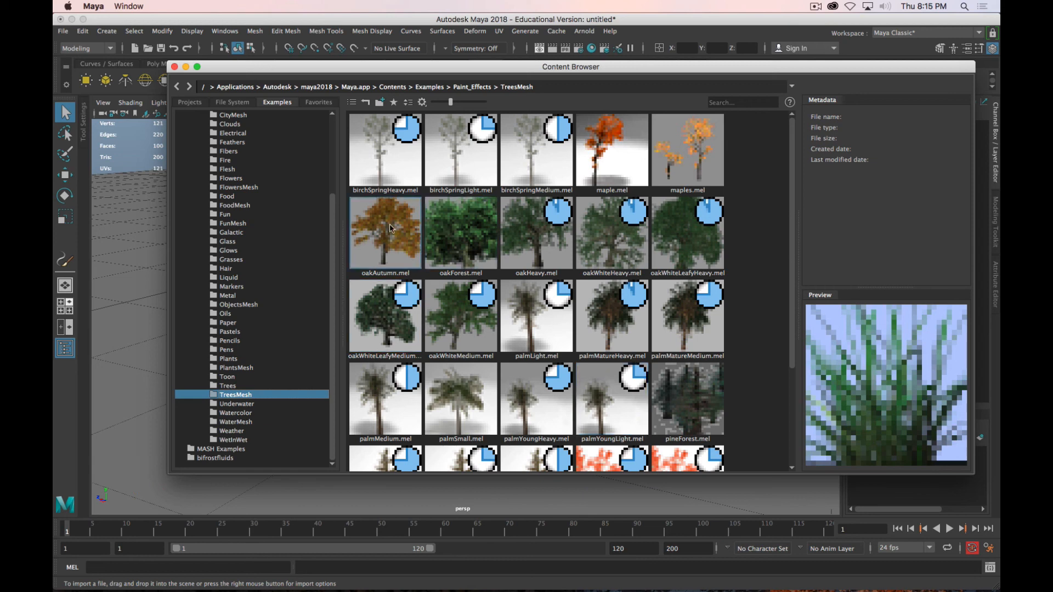
pyautogui.click(389, 275)
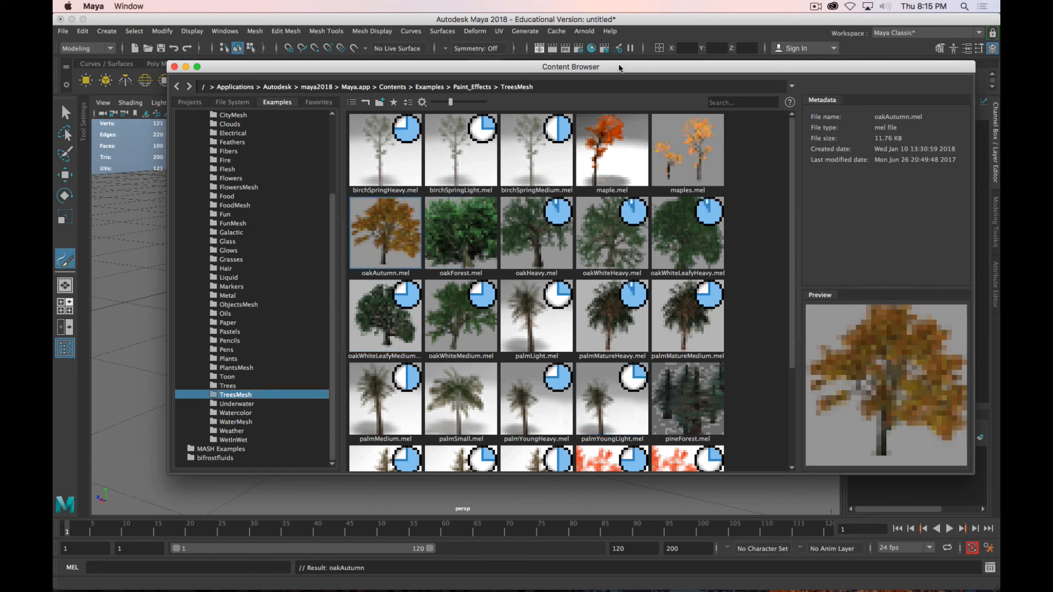
pyautogui.moveTo(620, 68); pyautogui.dragTo(488, 70)
pyautogui.doubleClick(432, 70)
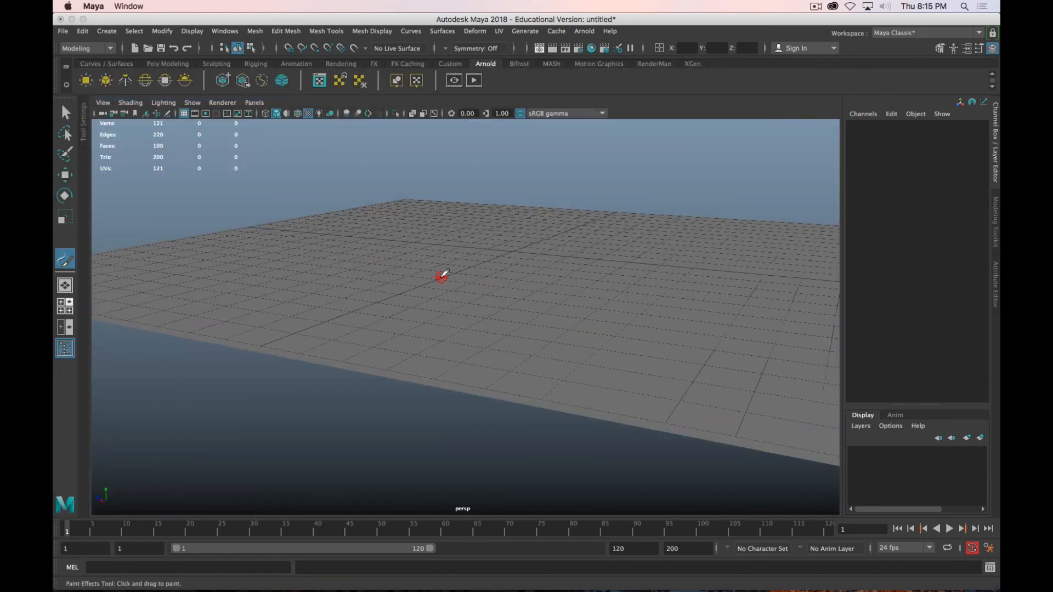
# Paint one autumn oak tree with a short stroke near the grid's centre, then return to the Select tool
pyautogui.moveTo(571, 280)
pyautogui.keyDown('alt'); pyautogui.mouseDown()
pyautogui.moveTo(512, 267)
pyautogui.moveTo(432, 324)
pyautogui.moveTo(494, 339)
pyautogui.mouseUp(); pyautogui.keyUp('alt')
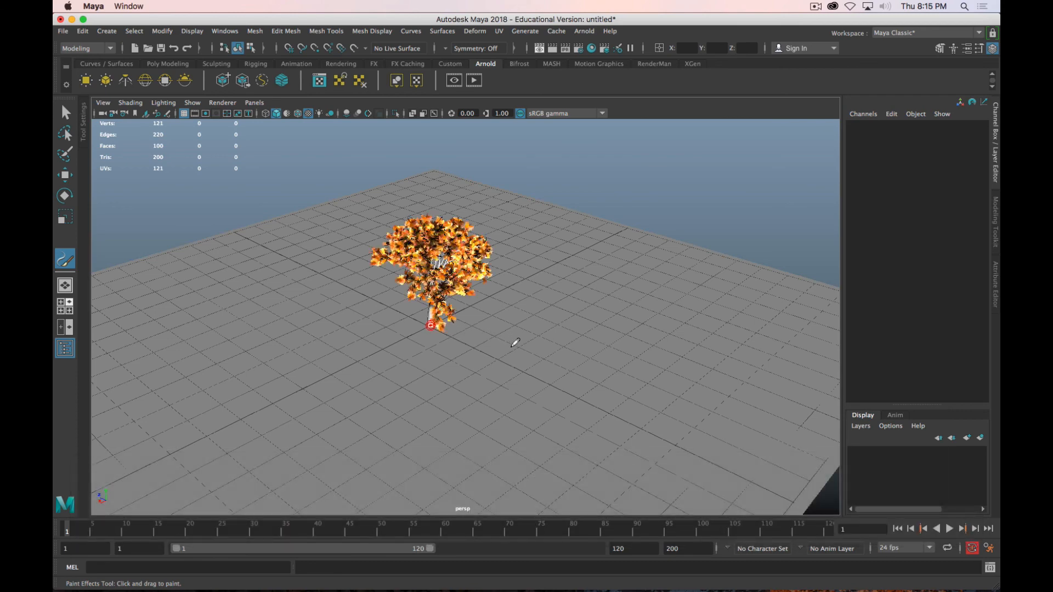
pyautogui.moveTo(723, 406); pyautogui.dragTo(725, 407)
pyautogui.keyDown('alt'); pyautogui.moveTo(447, 391); pyautogui.dragTo(468, 373); pyautogui.keyUp('alt')
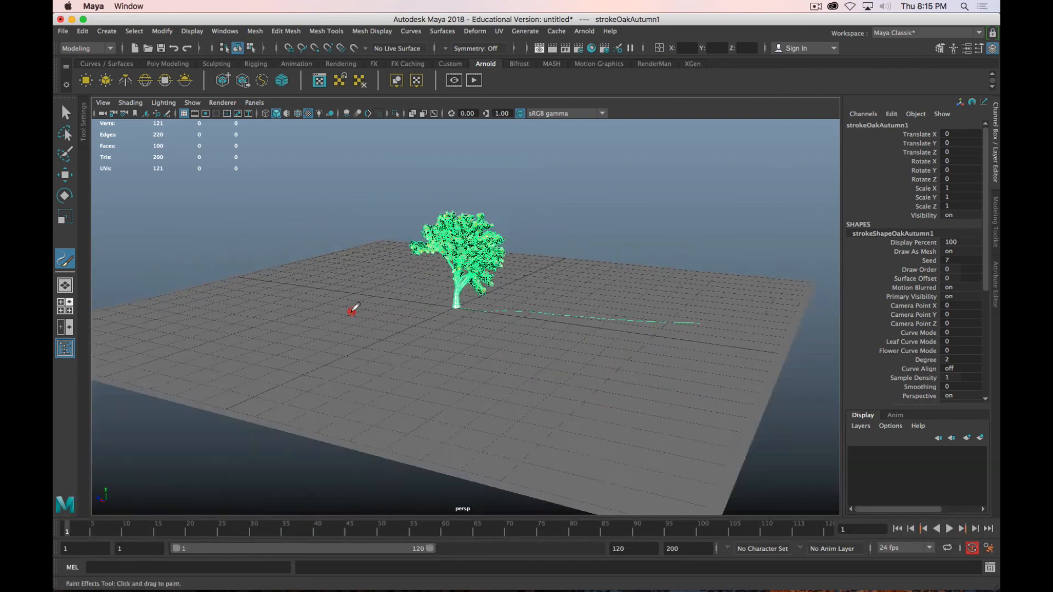
pyautogui.scroll(5, 376, 313)
pyautogui.keyDown('alt'); pyautogui.moveTo(376, 312); pyautogui.dragTo(411, 379, button='right'); pyautogui.keyUp('alt')
pyautogui.keyDown('alt'); pyautogui.moveTo(410, 380); pyautogui.dragTo(354, 366); pyautogui.keyUp('alt')
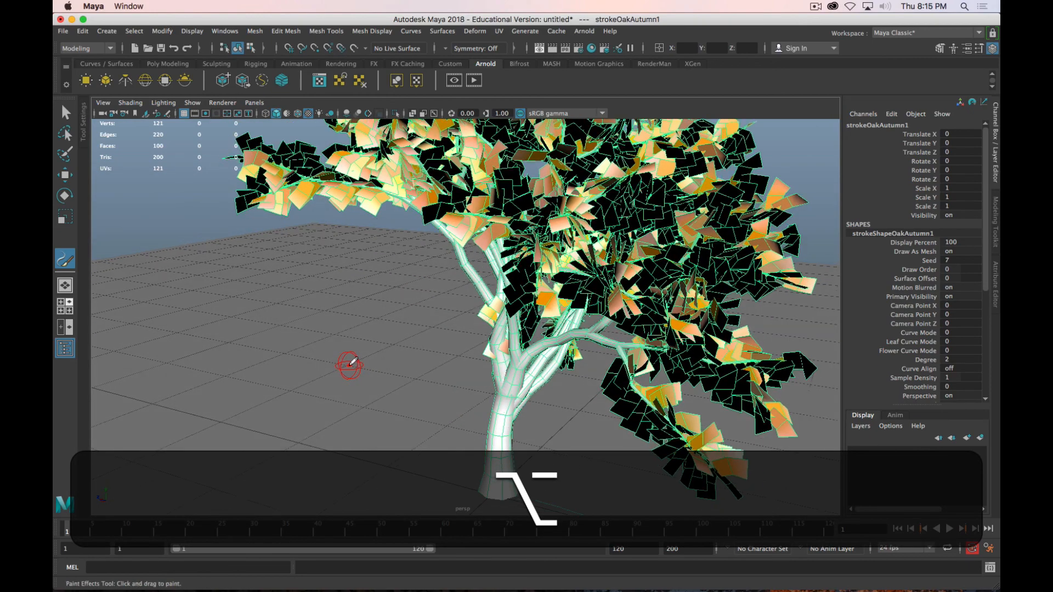
pyautogui.hotkey('alt', 'w')
pyautogui.press('q')
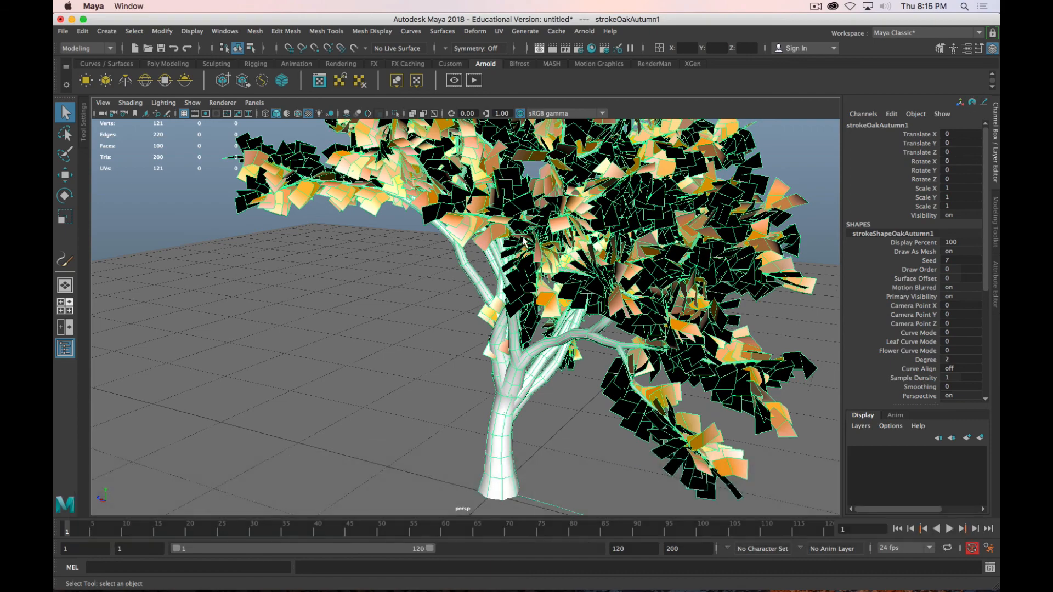
# Turn on textured shading and convert the oak tree stroke from Paint Effects to polygons
pyautogui.scroll(-3, 522, 237)
pyautogui.scroll(3, 522, 237)
pyautogui.scroll(-3, 524, 239)
pyautogui.moveTo(532, 233)
pyautogui.keyDown('alt'); pyautogui.mouseDown(button='middle')
pyautogui.moveTo(552, 258)
pyautogui.moveTo(503, 269)
pyautogui.mouseUp(button='middle'); pyautogui.keyUp('alt')
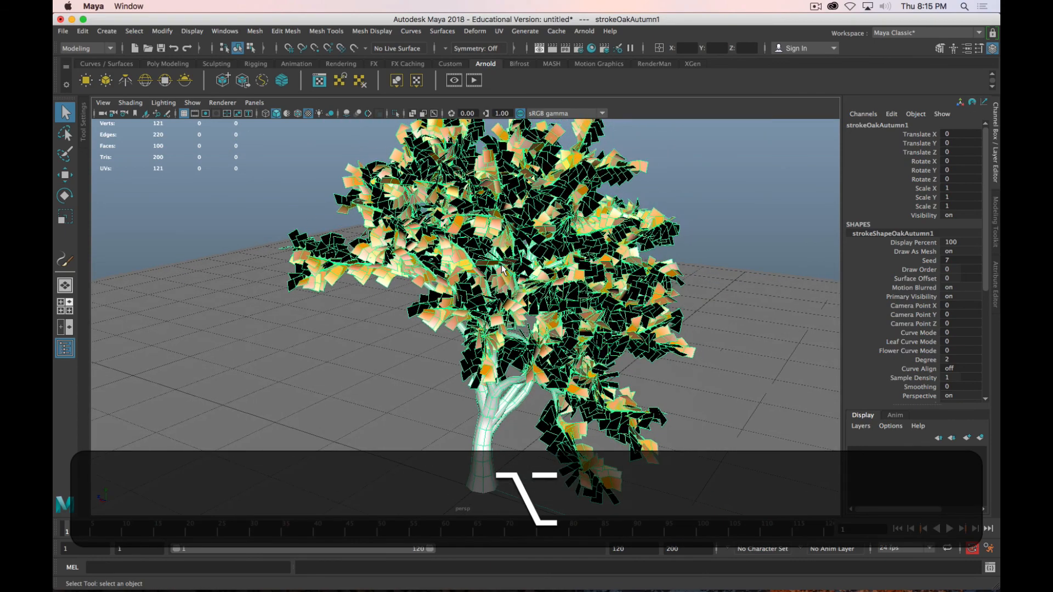
pyautogui.press('6')
pyautogui.press('7')
pyautogui.press('6')
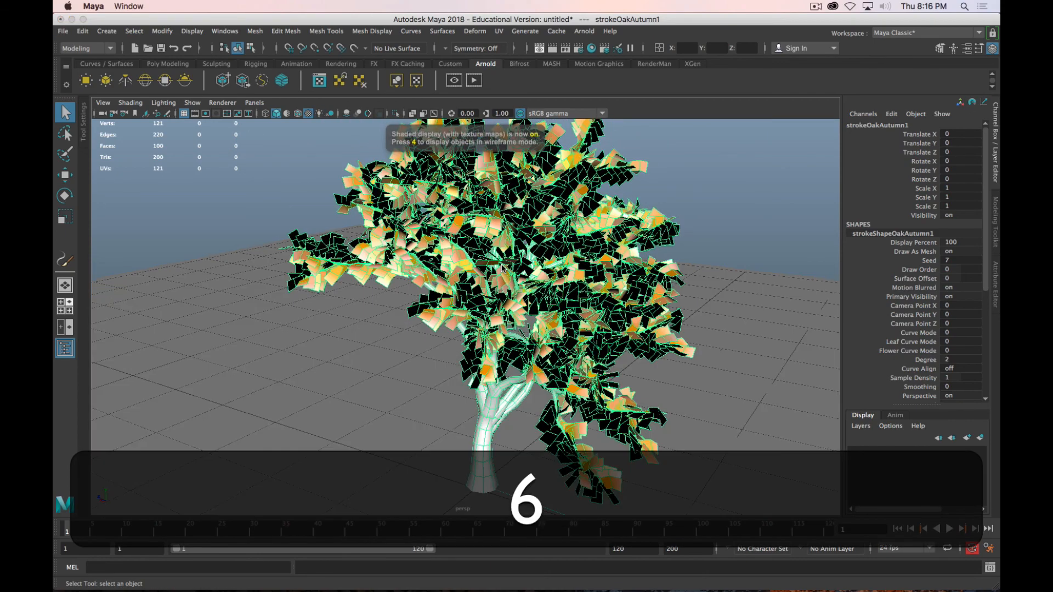
pyautogui.keyDown('alt'); pyautogui.moveTo(496, 268); pyautogui.dragTo(510, 226, button='middle'); pyautogui.keyUp('alt')
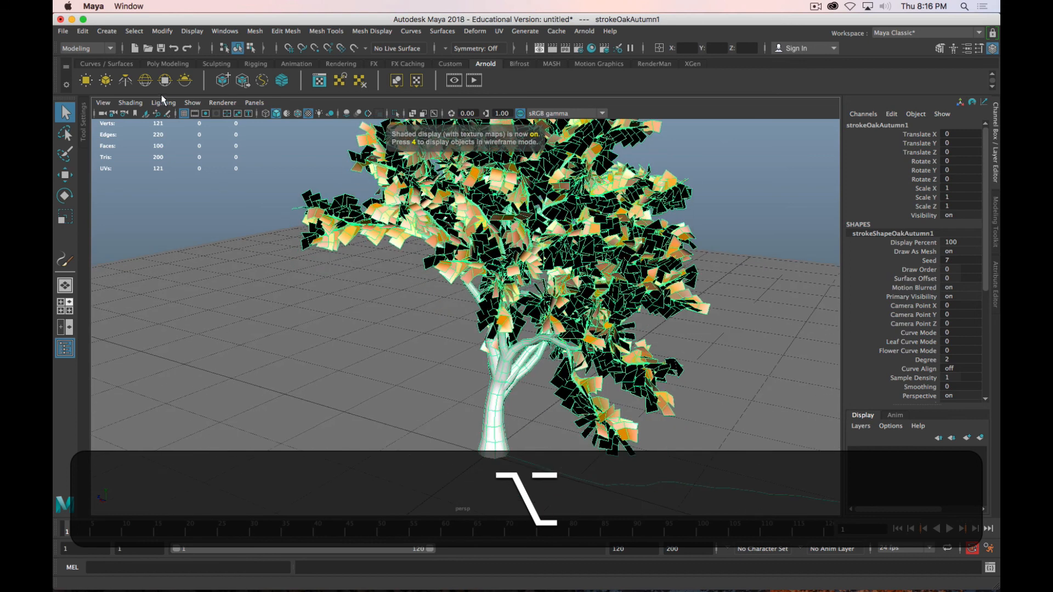
pyautogui.click(192, 32)
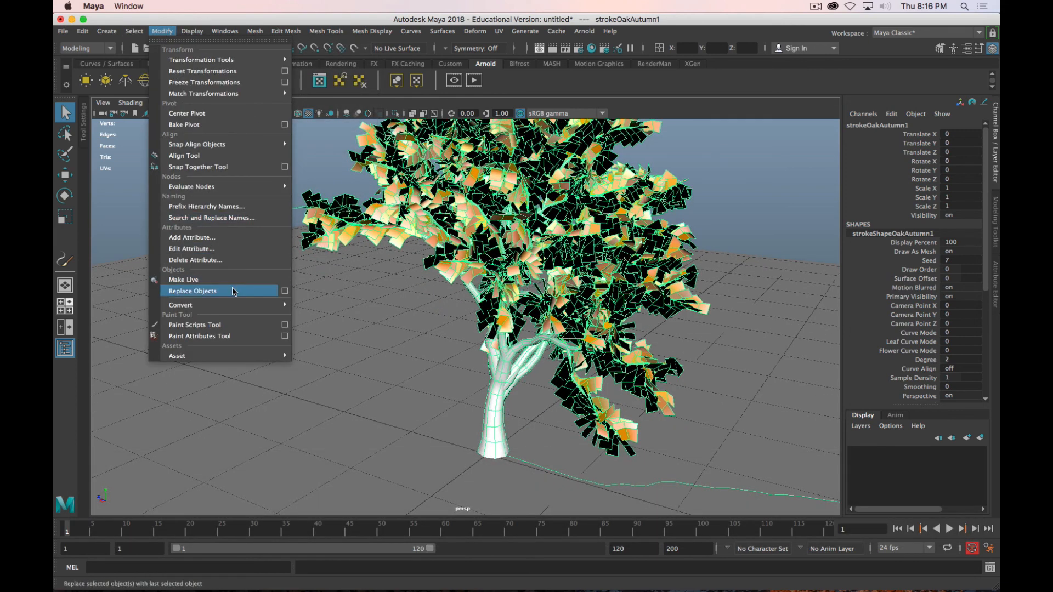
pyautogui.moveTo(240, 303)
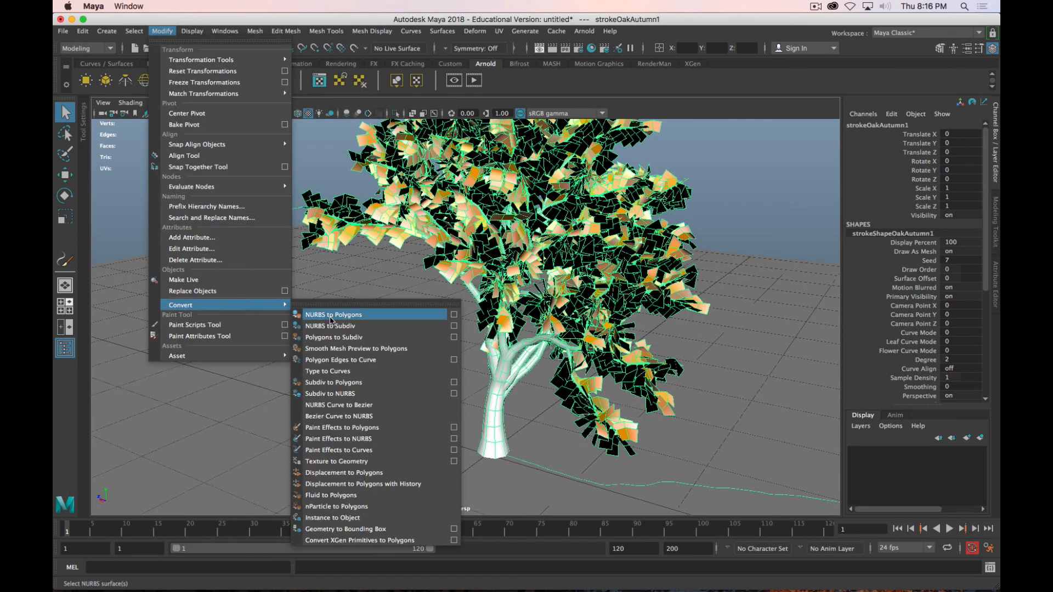
pyautogui.click(391, 428)
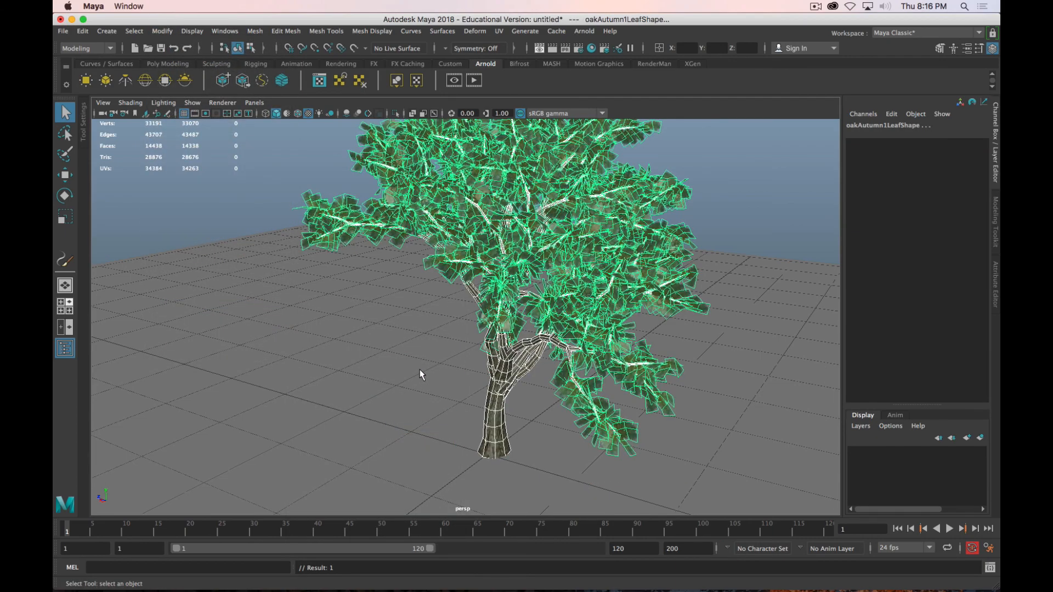
# Examine the converted oak's bark texture, branch joints and leaf cards up close
pyautogui.scroll(-3, 419, 369)
pyautogui.scroll(10, 440, 360)
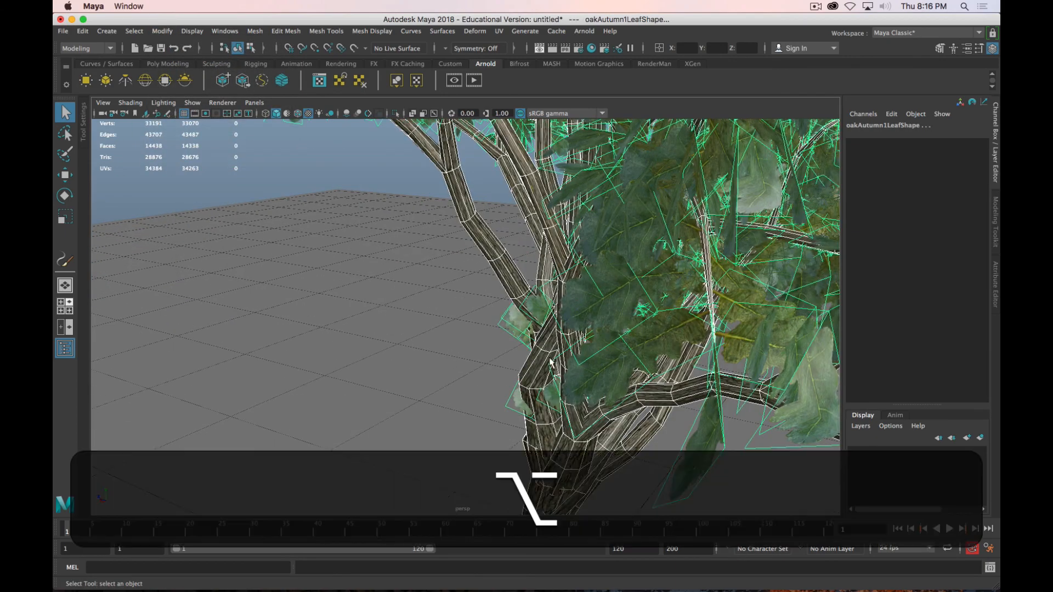
pyautogui.keyDown('alt'); pyautogui.moveTo(463, 349); pyautogui.dragTo(432, 265); pyautogui.keyUp('alt')
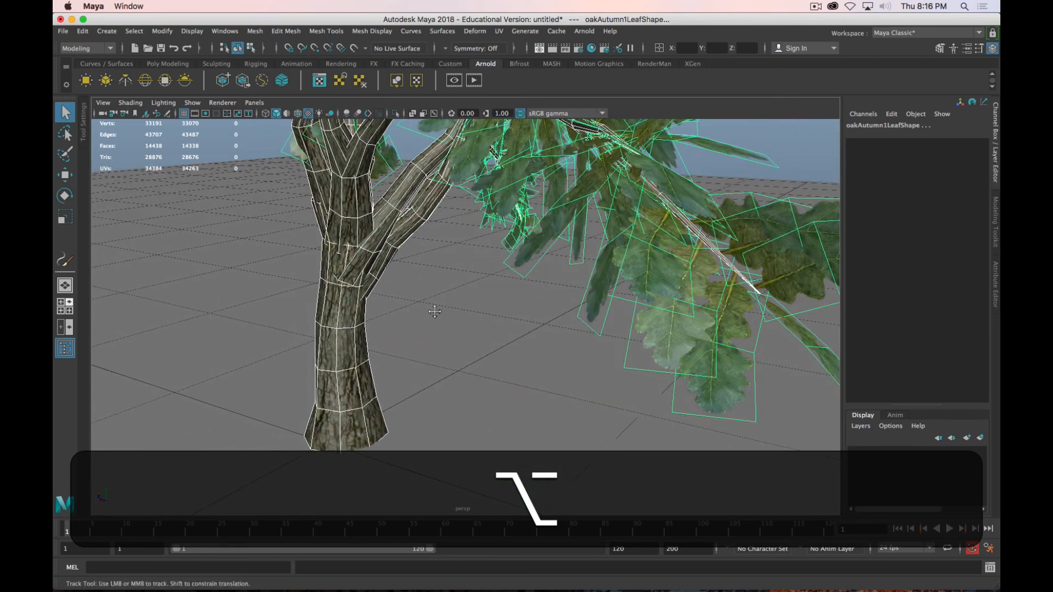
pyautogui.scroll(15, 462, 358)
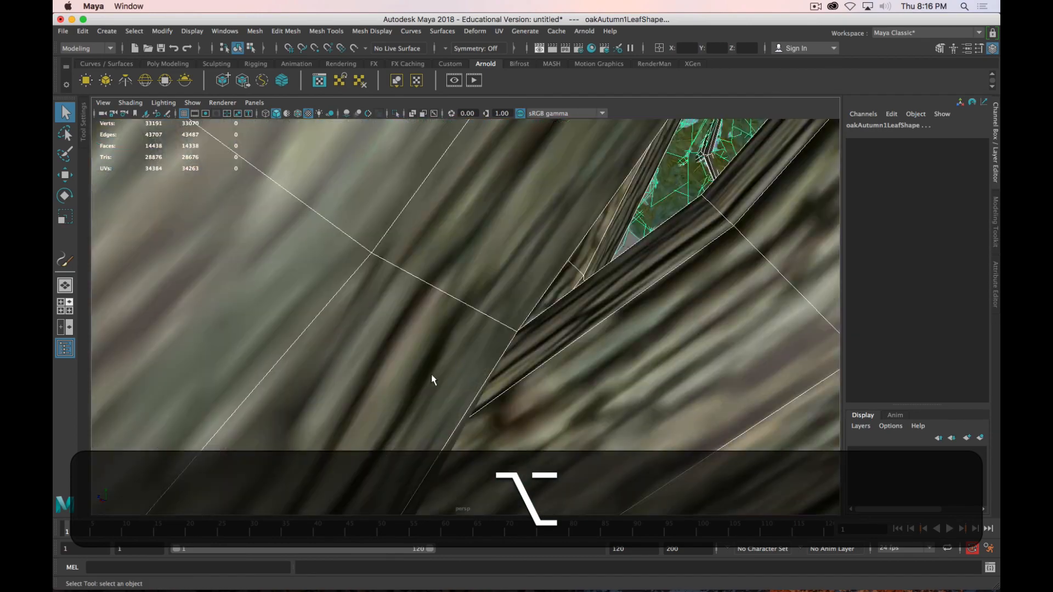
pyautogui.keyDown('alt'); pyautogui.moveTo(431, 379); pyautogui.dragTo(433, 250, button='right'); pyautogui.keyUp('alt')
pyautogui.scroll(-10, 458, 341)
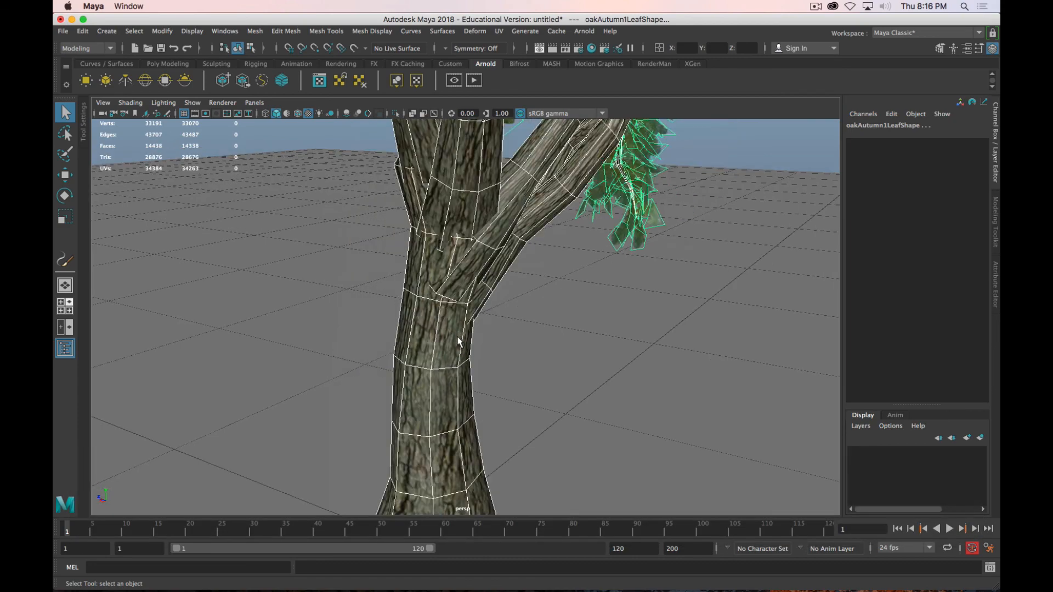
pyautogui.scroll(5, 549, 344)
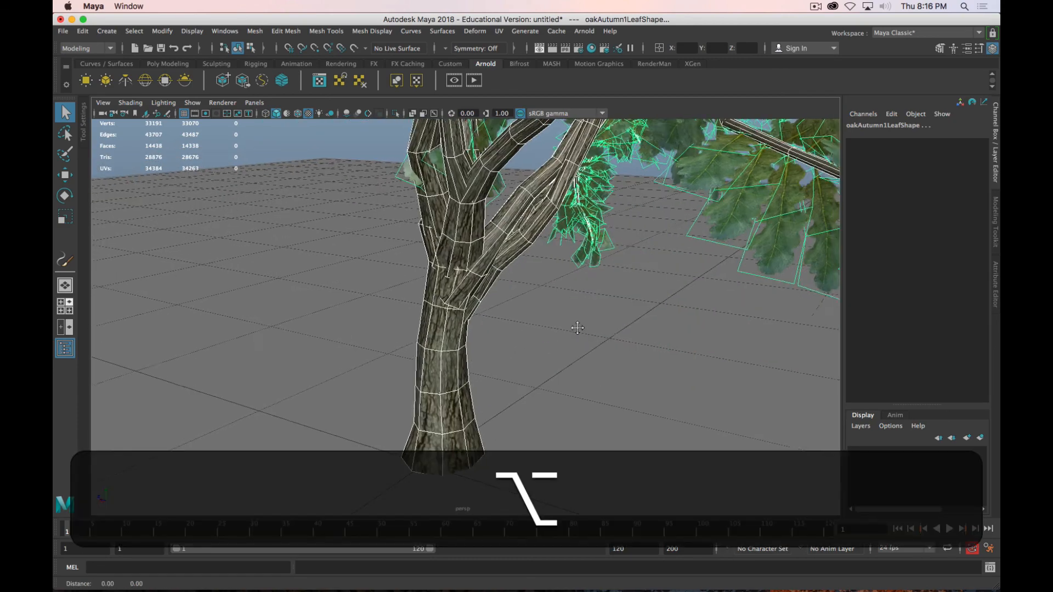
pyautogui.keyDown('alt'); pyautogui.moveTo(576, 326); pyautogui.dragTo(496, 373); pyautogui.keyUp('alt')
pyautogui.keyDown('alt'); pyautogui.moveTo(496, 373); pyautogui.dragTo(494, 320, button='right'); pyautogui.keyUp('alt')
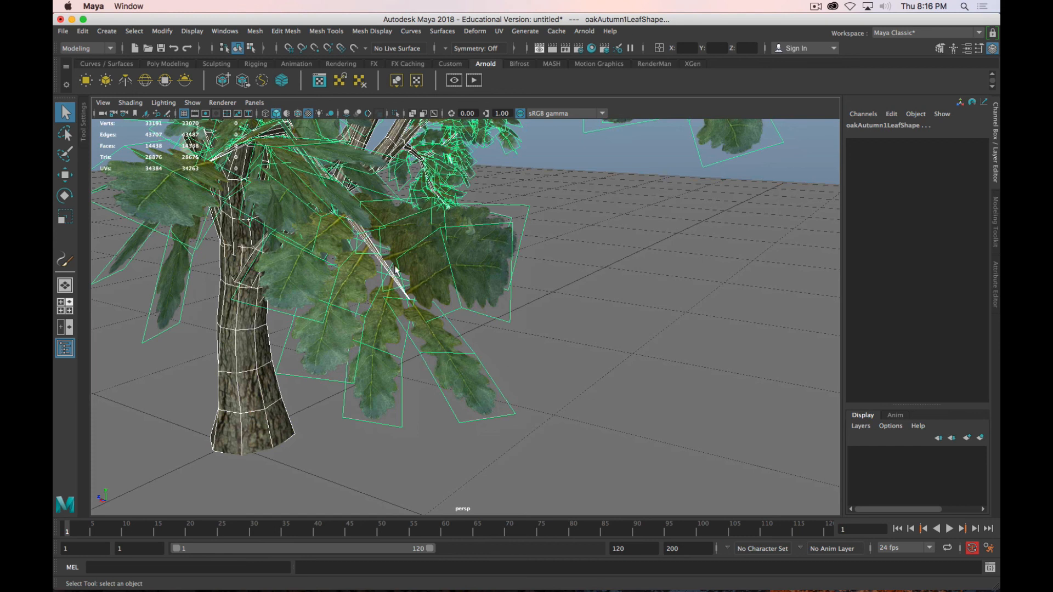
# Render the oak's trunk and lower leaves in the Arnold RenderView and move the render window aside
pyautogui.click(475, 82)
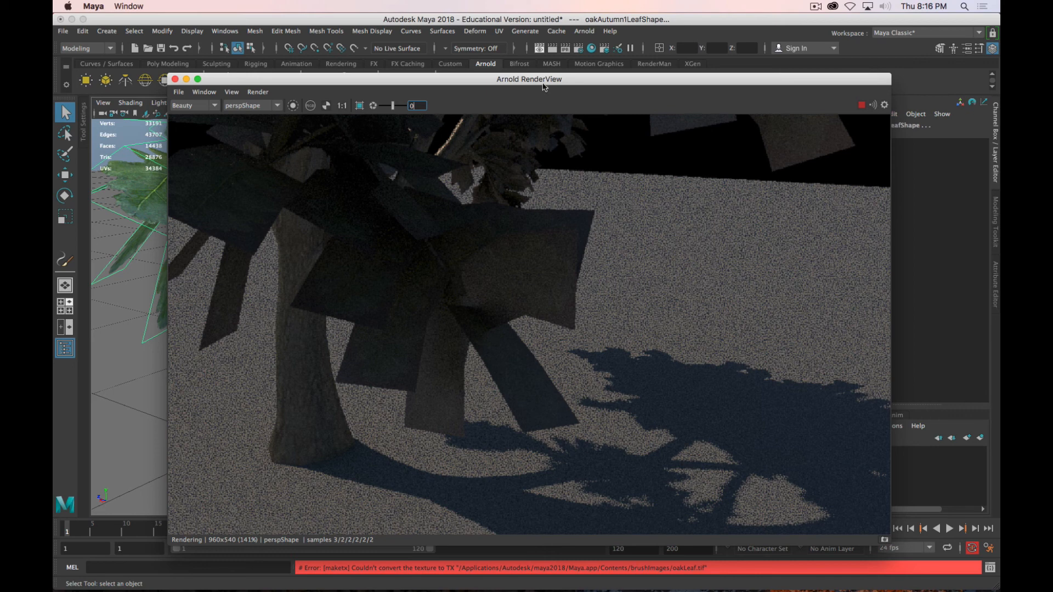
pyautogui.moveTo(540, 82); pyautogui.dragTo(54, 54)
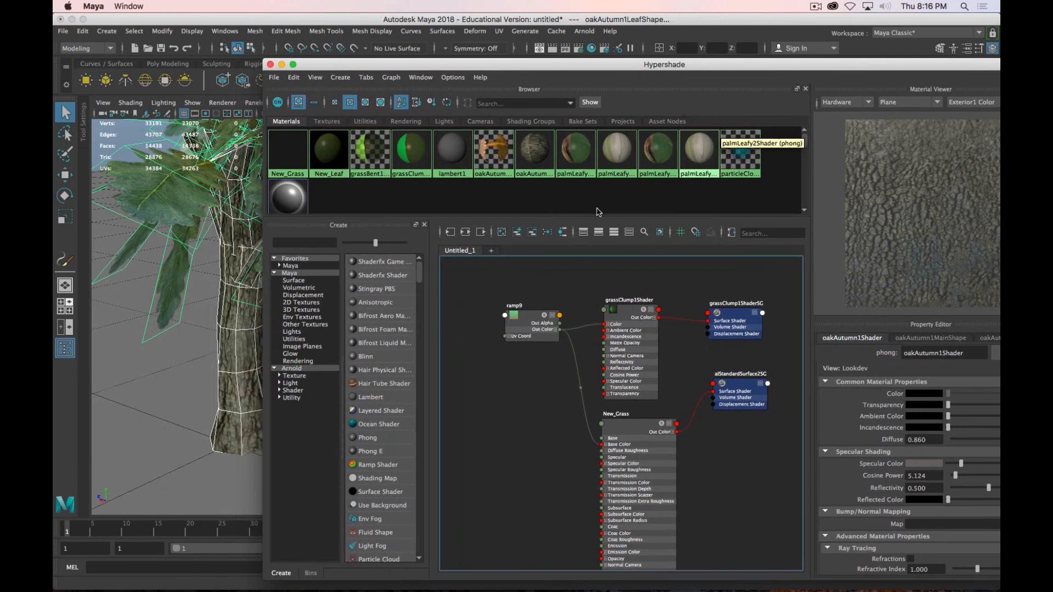
# Graph the network of the oakAutumn1LeafShader material in the Hypershade
pyautogui.scroll(-1, 548, 203)
pyautogui.scroll(1, 547, 203)
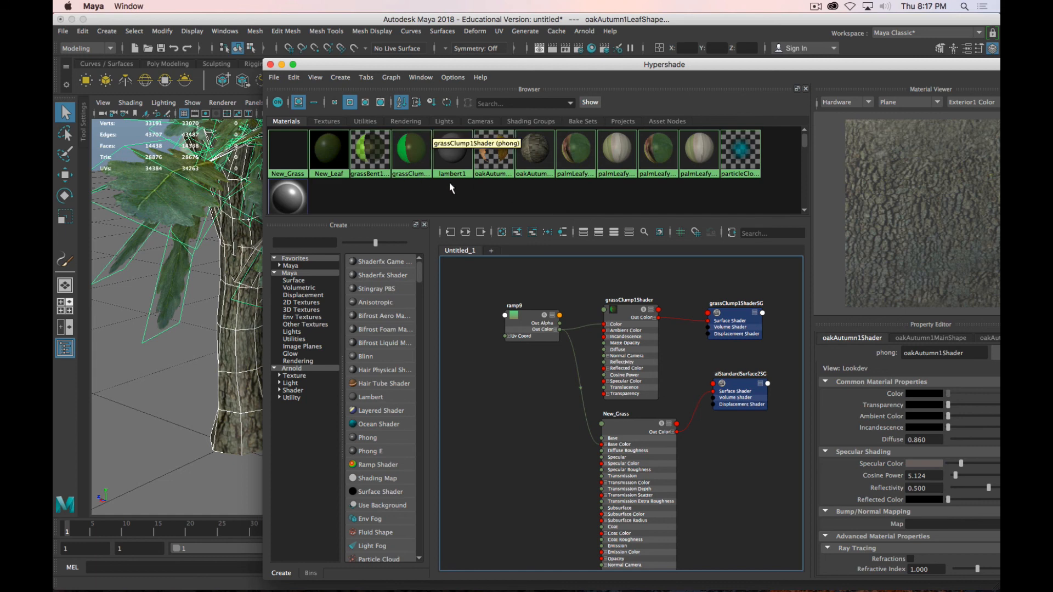
pyautogui.click(493, 152)
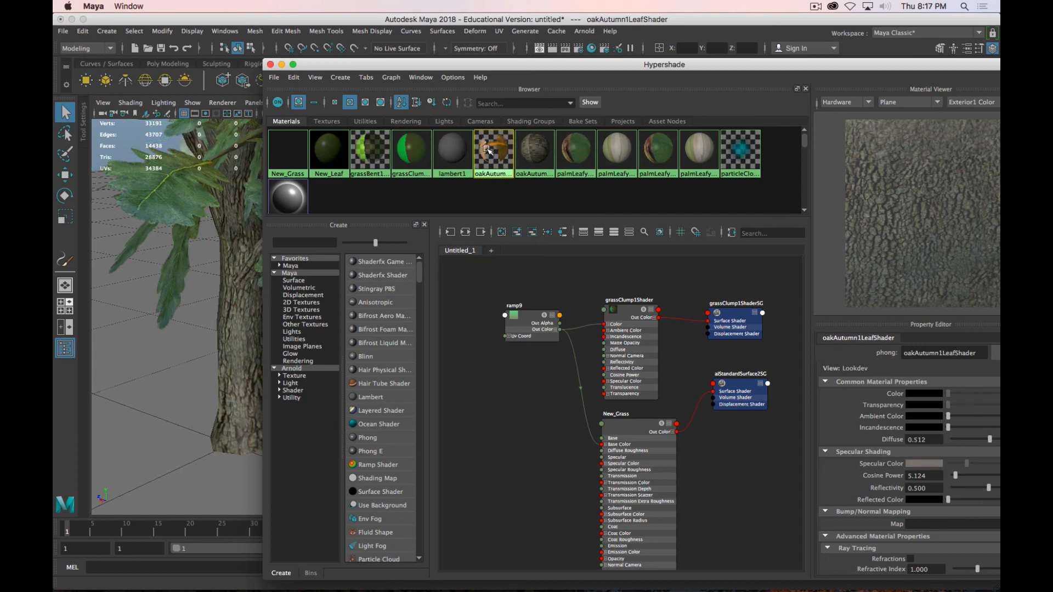
pyautogui.moveTo(492, 152); pyautogui.dragTo(503, 184, button='right')
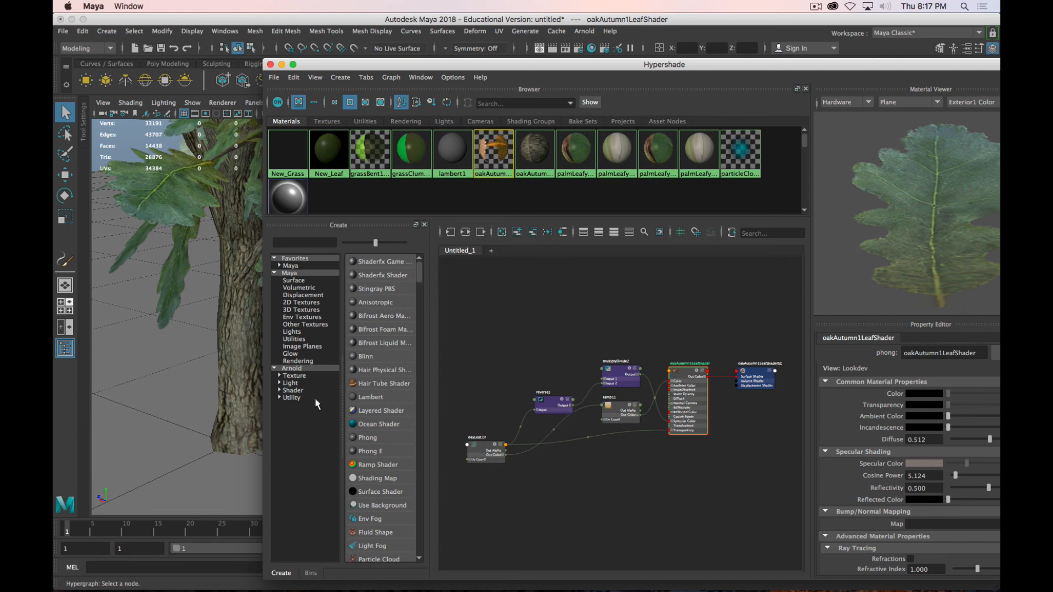
# Create an aiStandardSurface material and arrange its node and shading group below the oak leaf phong shader
pyautogui.click(295, 391)
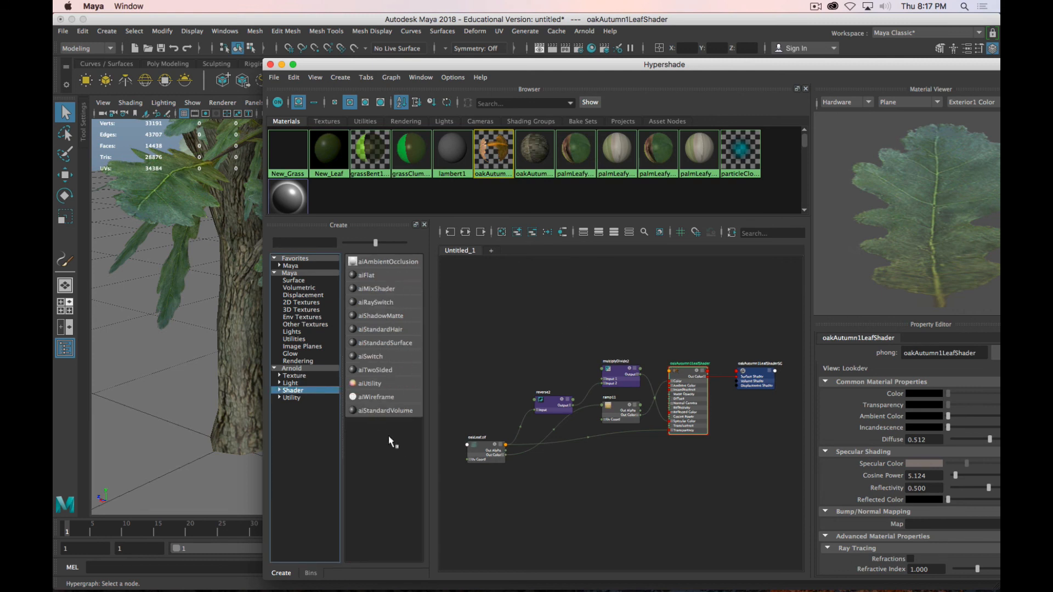
pyautogui.click(370, 342)
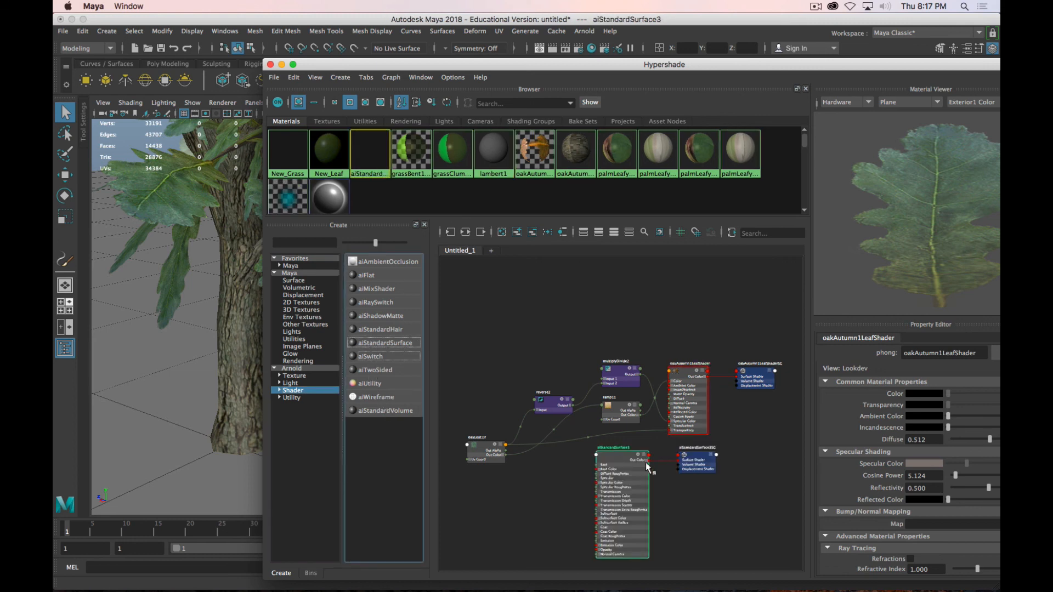
pyautogui.moveTo(751, 464); pyautogui.dragTo(750, 448)
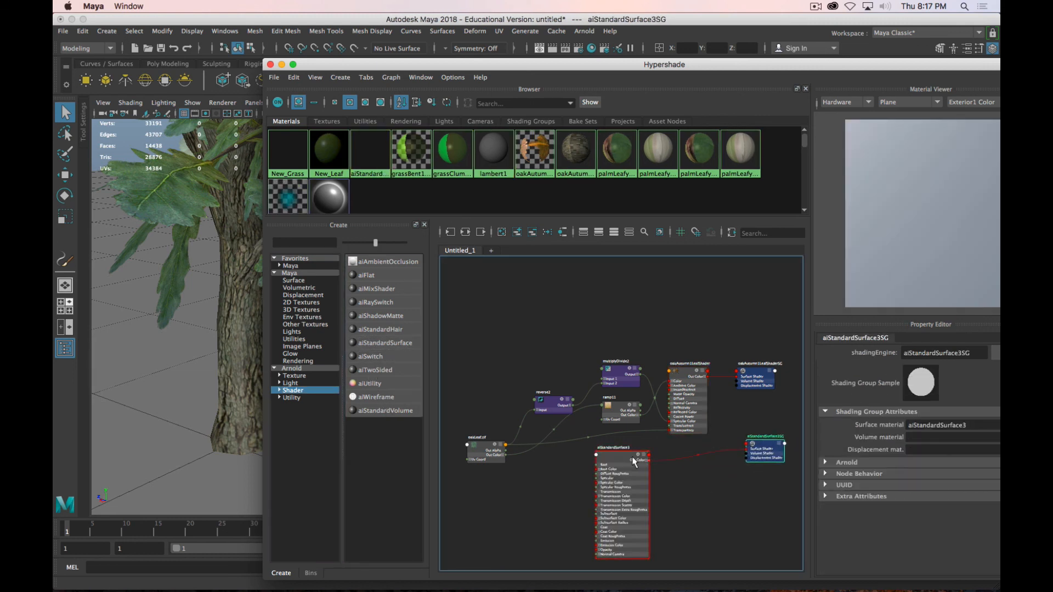
pyautogui.moveTo(619, 458); pyautogui.dragTo(708, 464)
# Connect ramp11's Out Color to the Base Color of the new aiStandardSurface material
pyautogui.scroll(3, 676, 459)
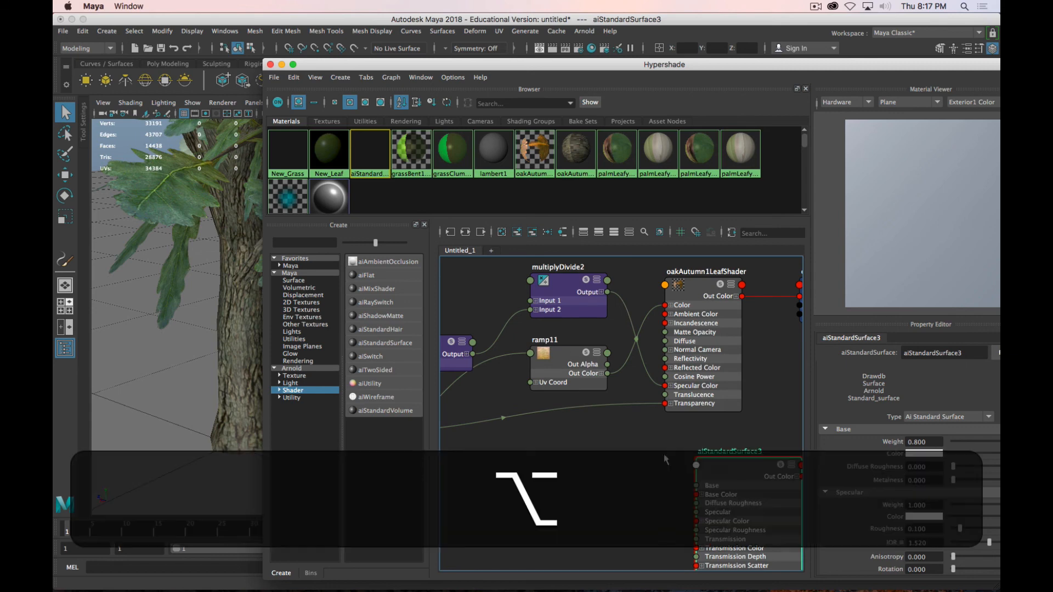
pyautogui.keyDown('alt'); pyautogui.moveTo(677, 460); pyautogui.dragTo(549, 396, button='middle'); pyautogui.keyUp('alt')
pyautogui.scroll(-3, 580, 448)
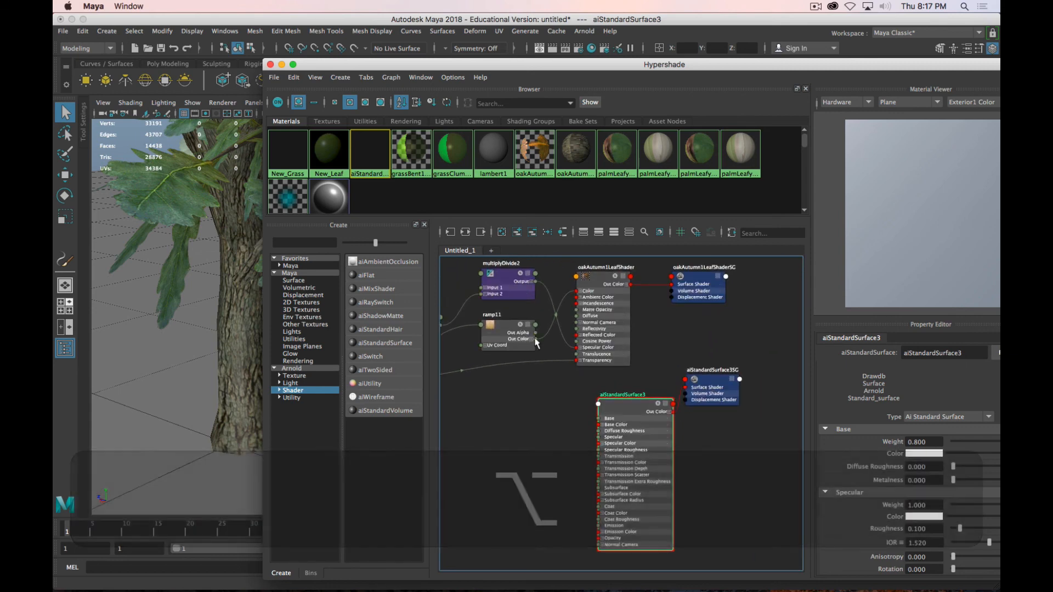
pyautogui.moveTo(536, 339); pyautogui.dragTo(600, 427)
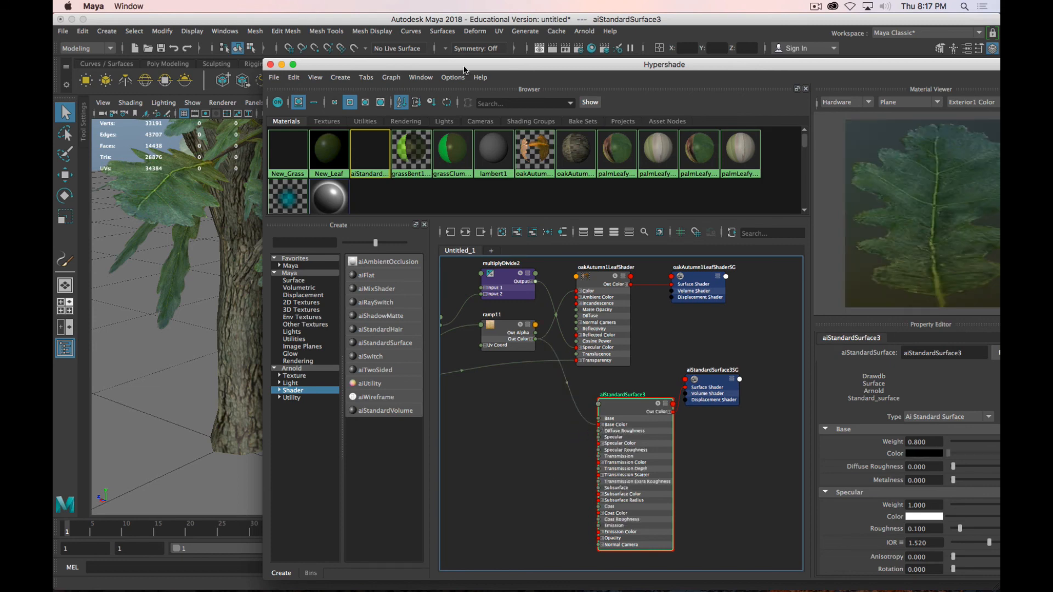
# Select the oak leaf mesh in the viewport and assign the new aiStandardSurface material to it
pyautogui.moveTo(464, 70); pyautogui.dragTo(755, 195)
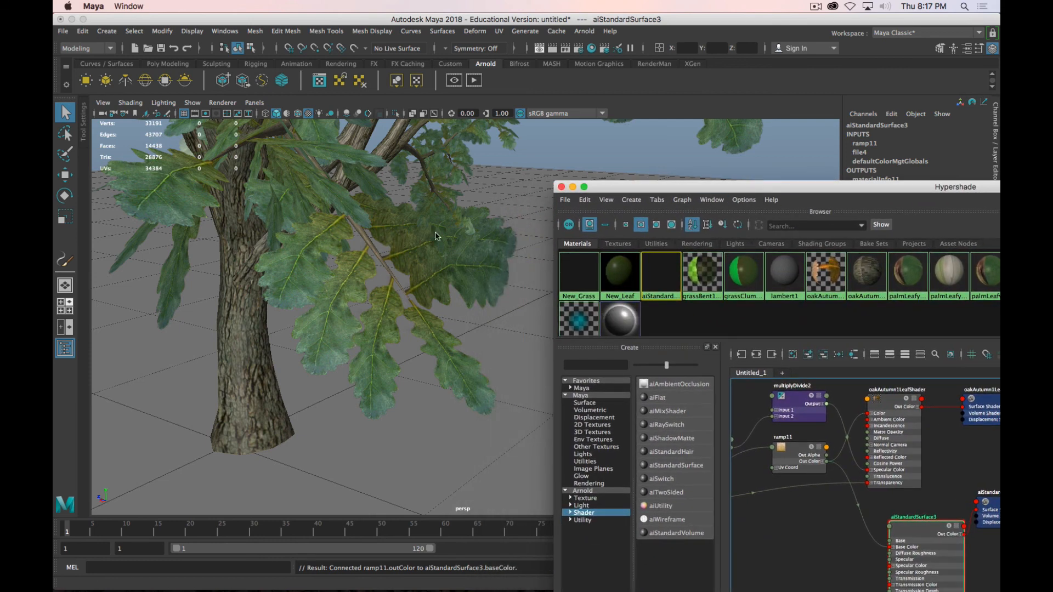
pyautogui.click(435, 268)
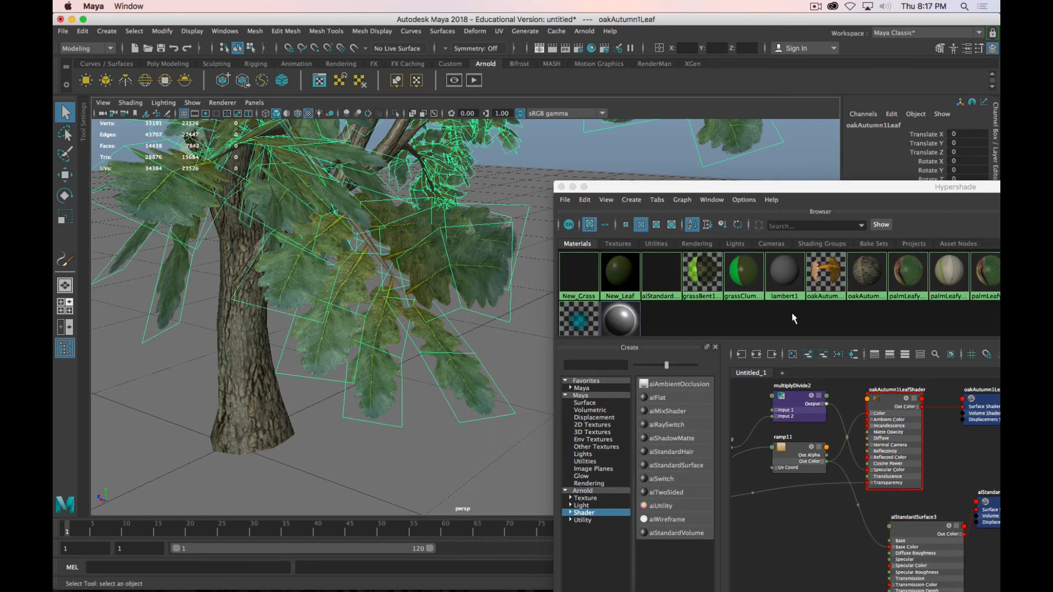
pyautogui.moveTo(662, 276); pyautogui.dragTo(661, 245, button='right')
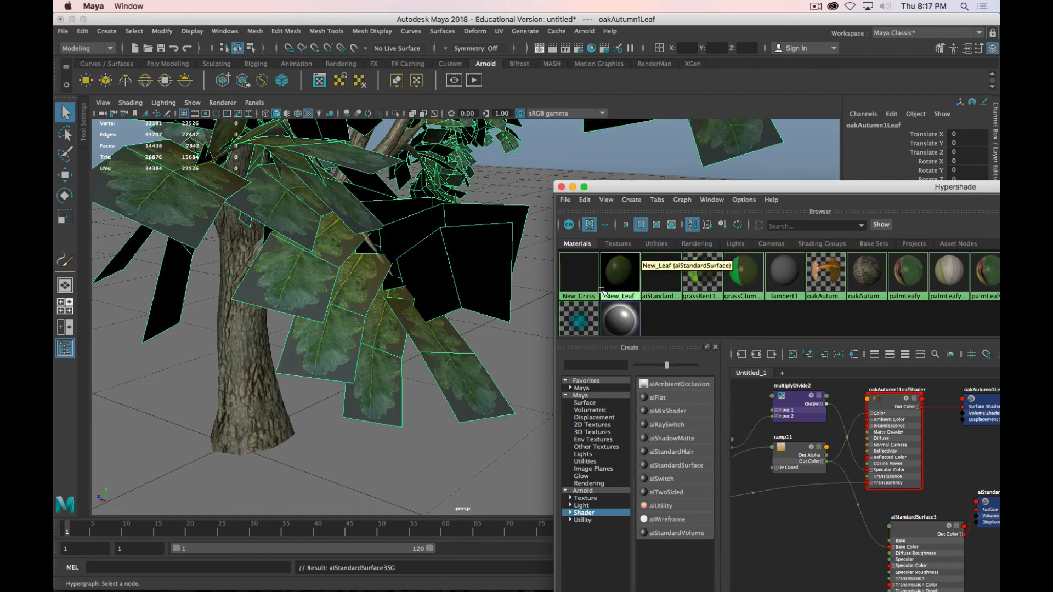
# Locate the oakLeaf.tif file node in the Hypershade graph and move it nearer to the aiStandardSurface3 node
pyautogui.doubleClick(690, 192)
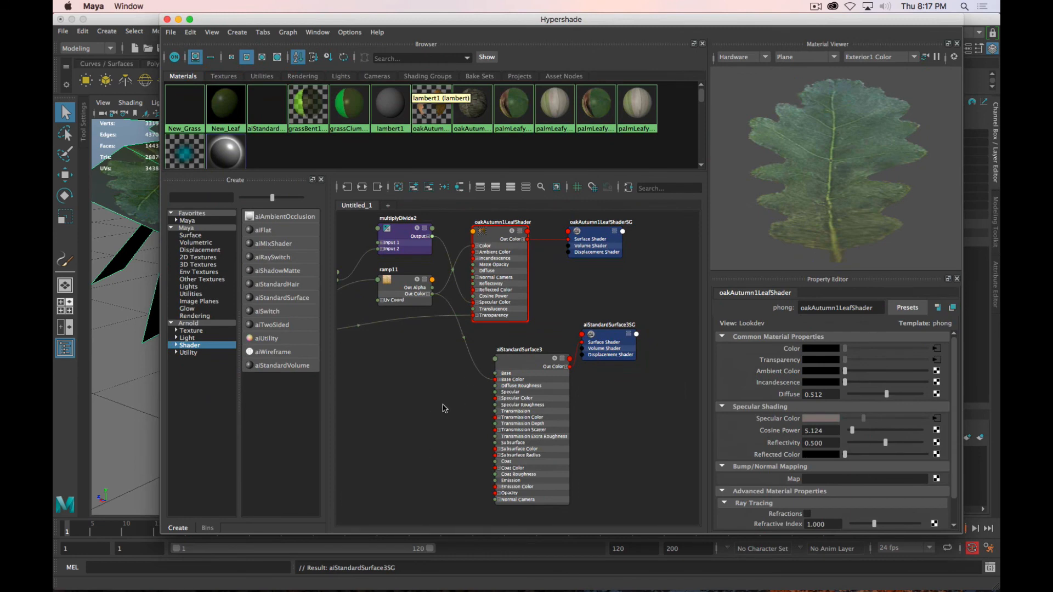
pyautogui.keyDown('alt'); pyautogui.moveTo(444, 408); pyautogui.dragTo(521, 341, button='middle'); pyautogui.keyUp('alt')
pyautogui.click(592, 430)
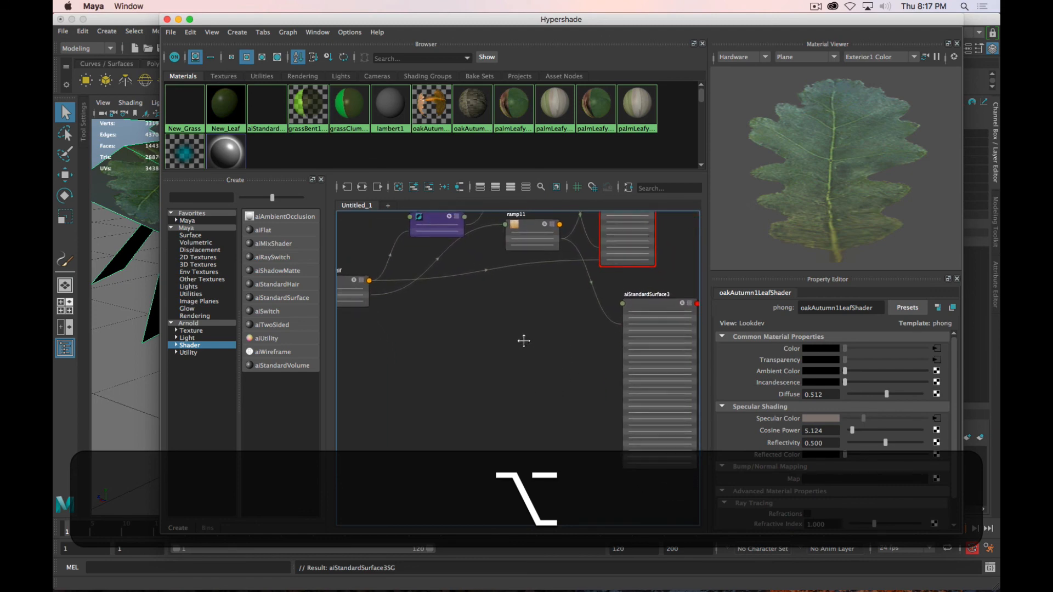
pyautogui.keyDown('alt'); pyautogui.moveTo(357, 286); pyautogui.dragTo(506, 327, button='middle'); pyautogui.keyUp('alt')
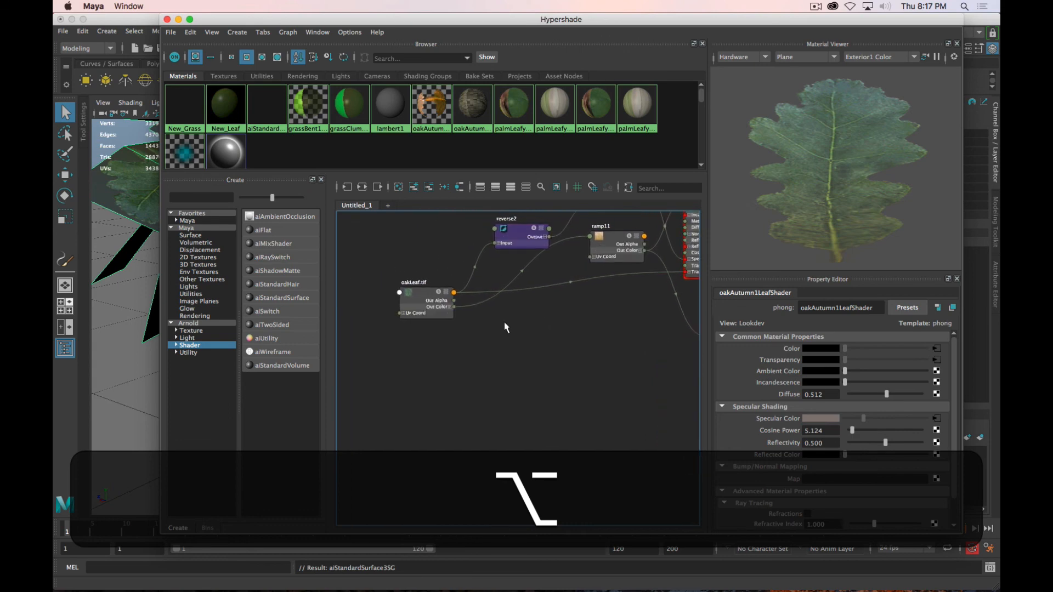
pyautogui.click(417, 294)
pyautogui.scroll(-5, 546, 376)
pyautogui.scroll(4, 547, 378)
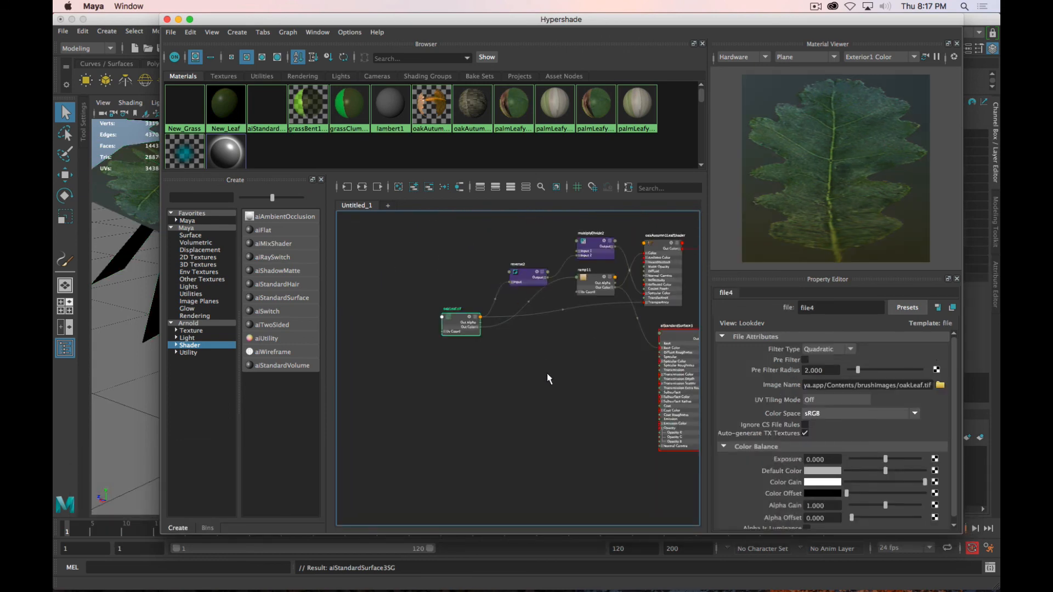
pyautogui.keyDown('alt'); pyautogui.moveTo(549, 374); pyautogui.dragTo(450, 358, button='middle'); pyautogui.keyUp('alt')
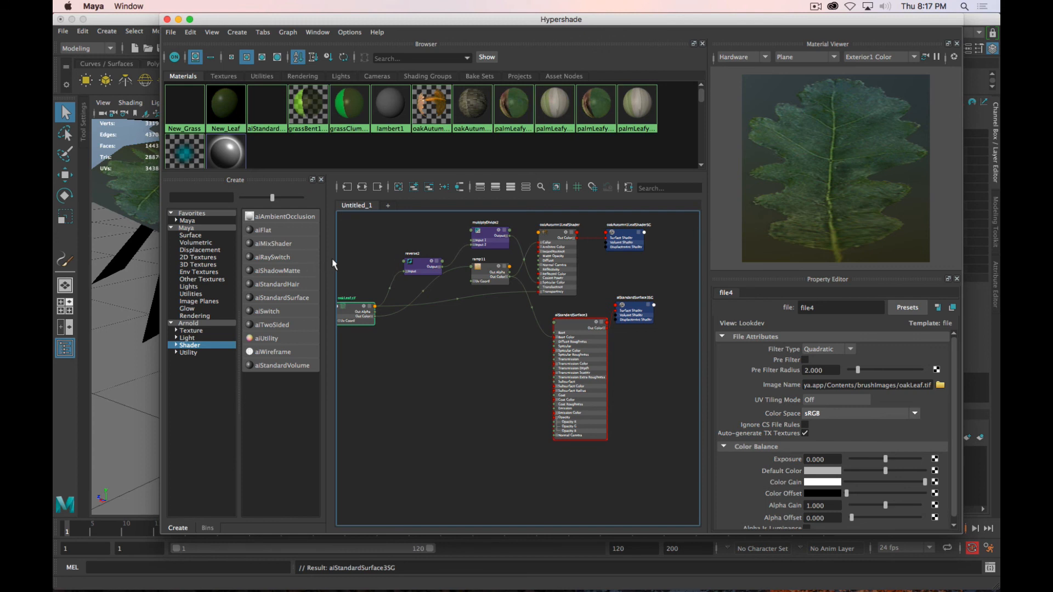
pyautogui.moveTo(333, 264); pyautogui.dragTo(287, 265)
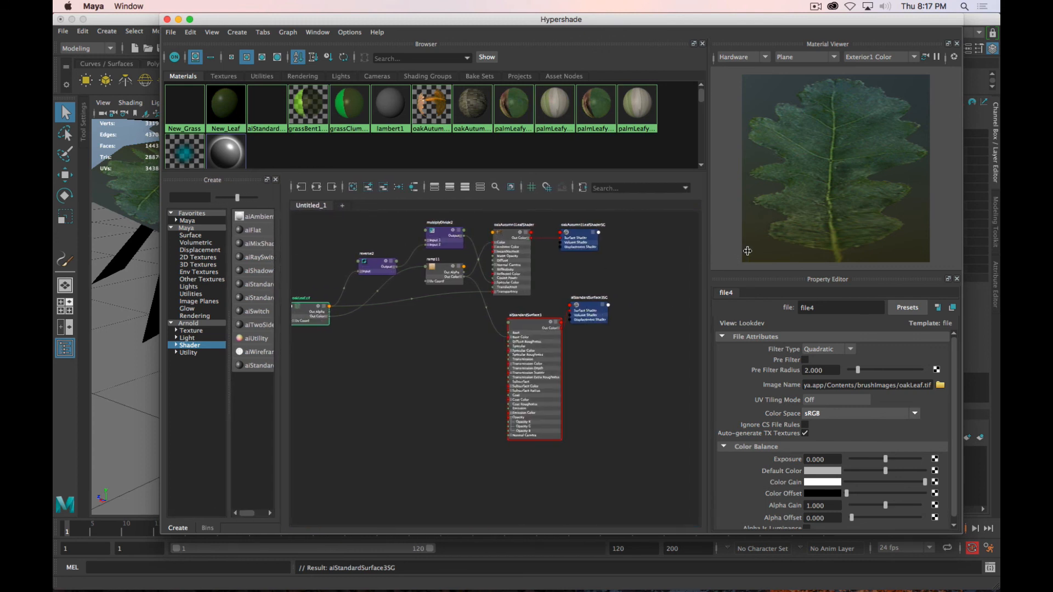
pyautogui.keyDown('alt'); pyautogui.moveTo(440, 317); pyautogui.dragTo(509, 306, button='middle'); pyautogui.keyUp('alt')
pyautogui.moveTo(378, 290); pyautogui.dragTo(424, 313)
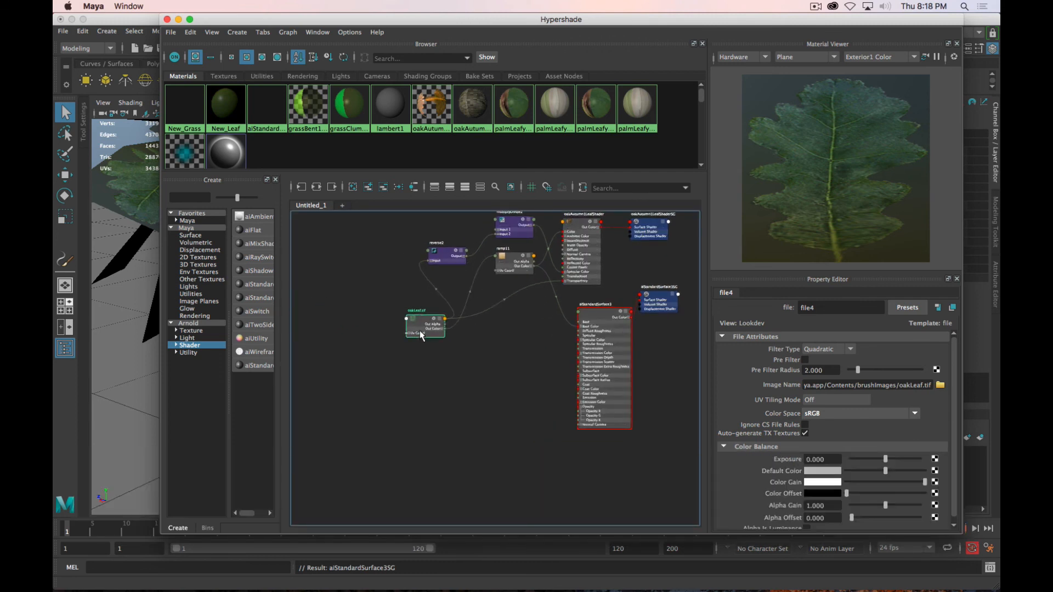
# Connect oakLeaf.tif's Out Alpha to the Opacity R, Opacity G and Opacity B inputs of aiStandardSurface3
pyautogui.scroll(5, 421, 331)
pyautogui.keyDown('alt'); pyautogui.moveTo(581, 347); pyautogui.dragTo(454, 296, button='middle'); pyautogui.keyUp('alt')
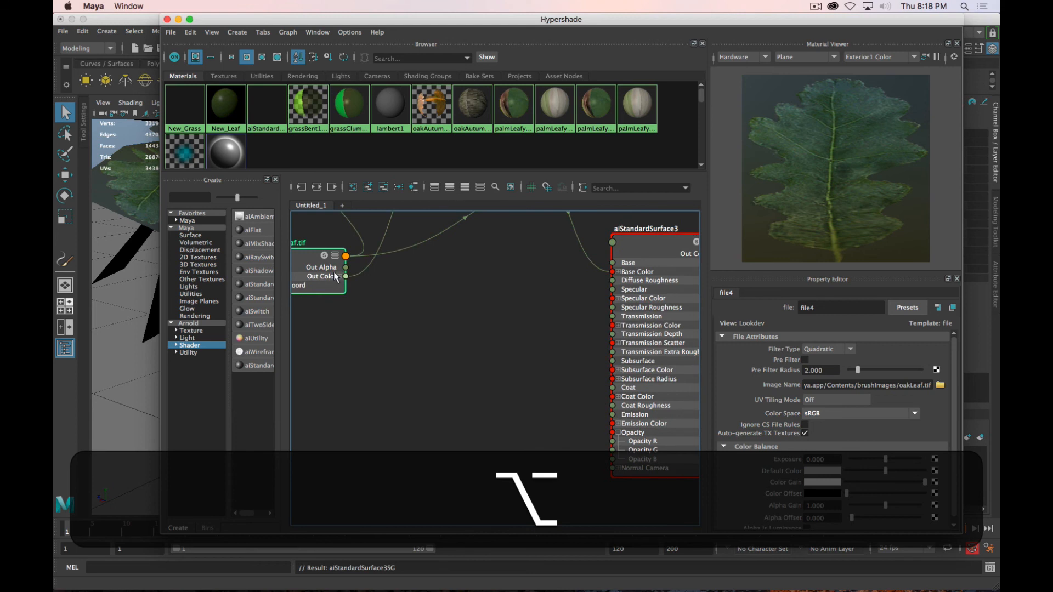
pyautogui.moveTo(346, 268); pyautogui.dragTo(614, 442)
pyautogui.moveTo(346, 268); pyautogui.dragTo(615, 450)
pyautogui.moveTo(345, 267); pyautogui.dragTo(612, 469)
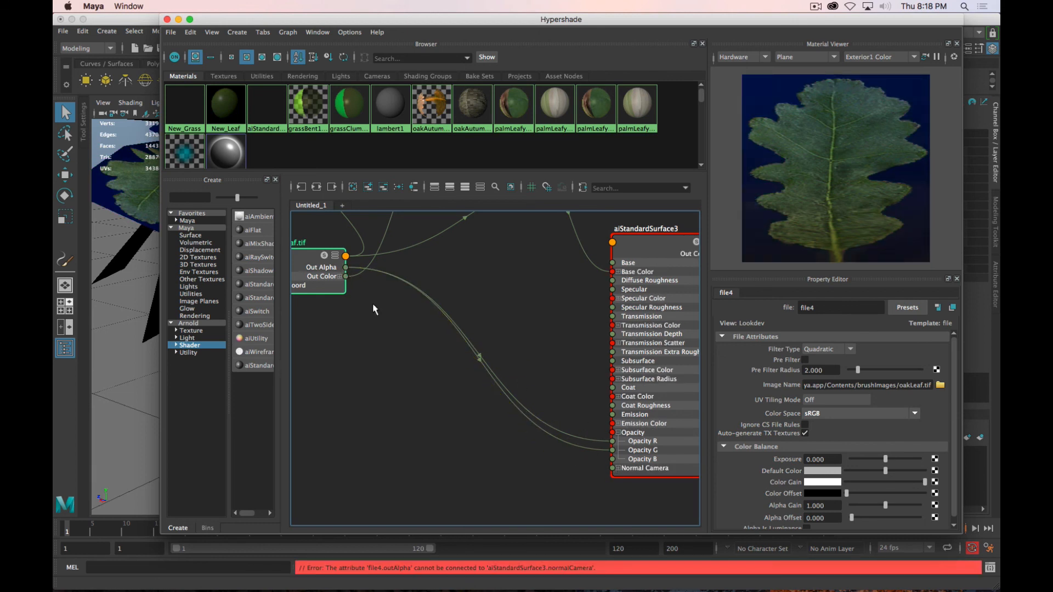
pyautogui.moveTo(346, 268); pyautogui.dragTo(612, 459)
# Rename the aiStandardSurface3 material as New_Tree_Leaf
pyautogui.click(822, 308)
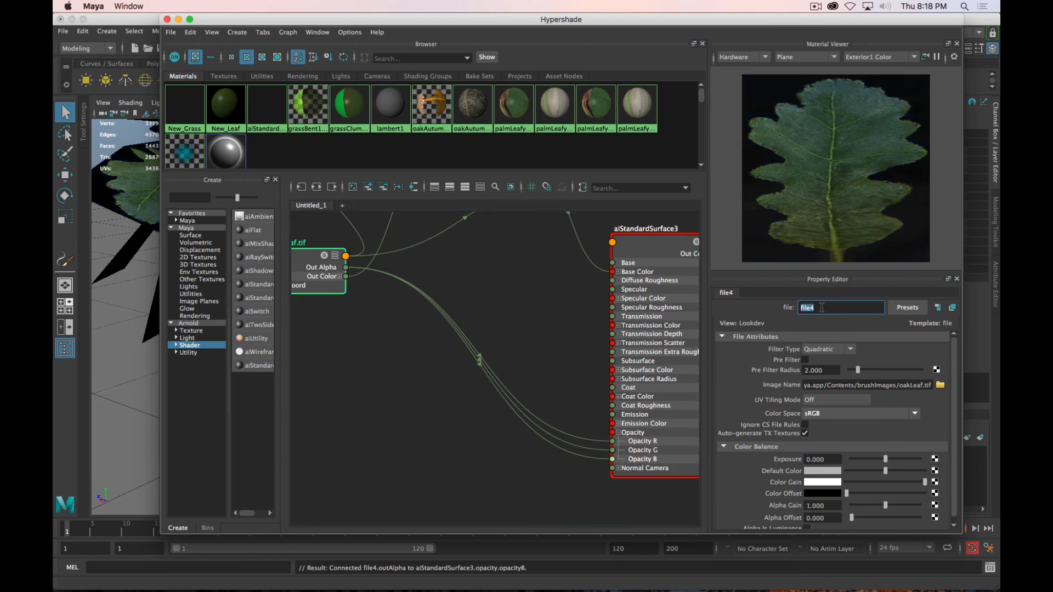
pyautogui.click(635, 253)
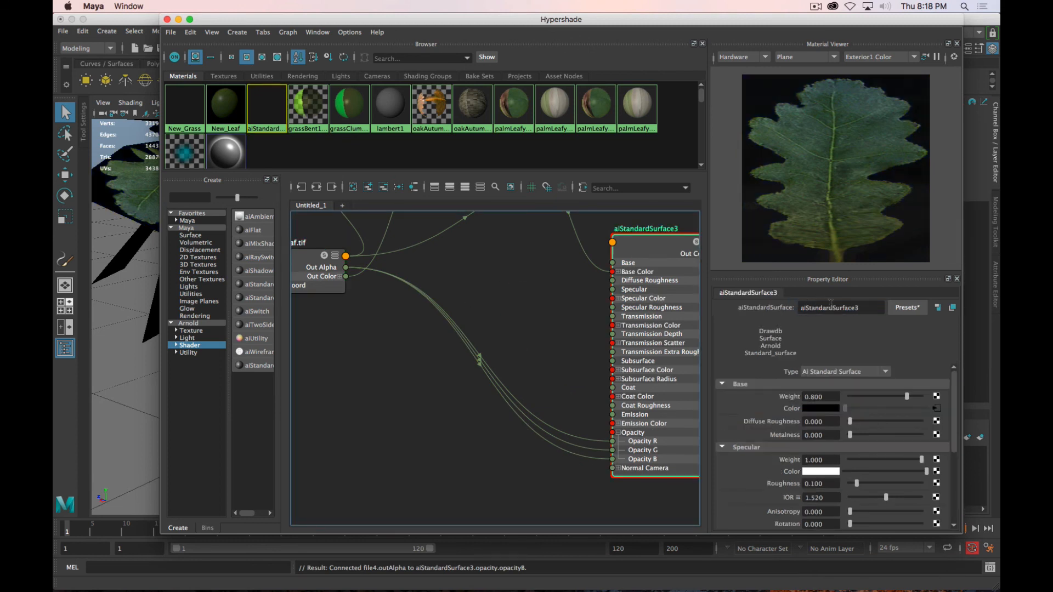
pyautogui.doubleClick(849, 309)
pyautogui.write('Ne')
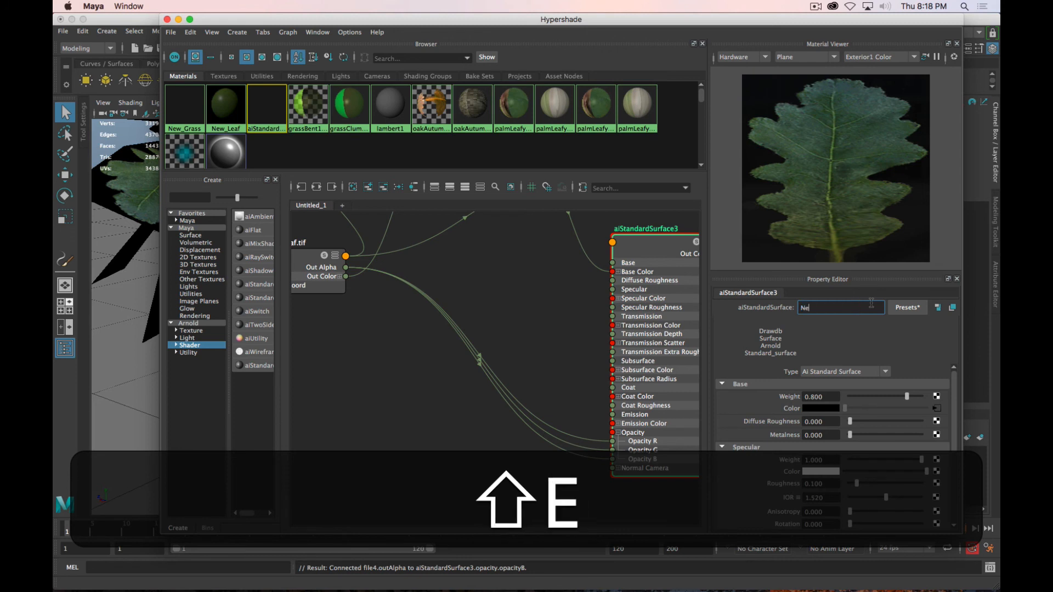
pyautogui.write('w_Tre')
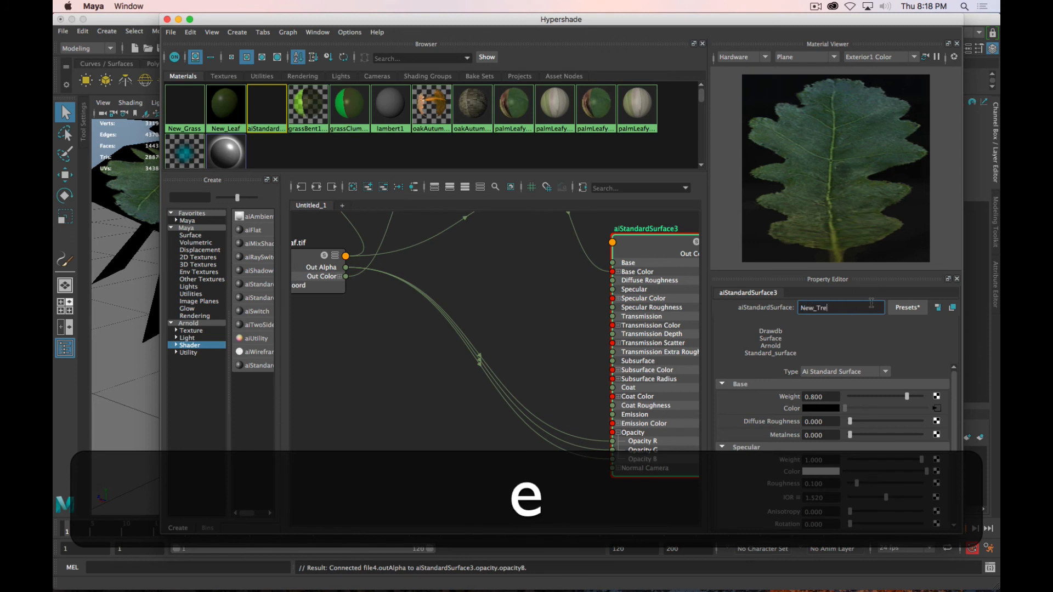
pyautogui.write('e_Leaf')
pyautogui.press('Return')
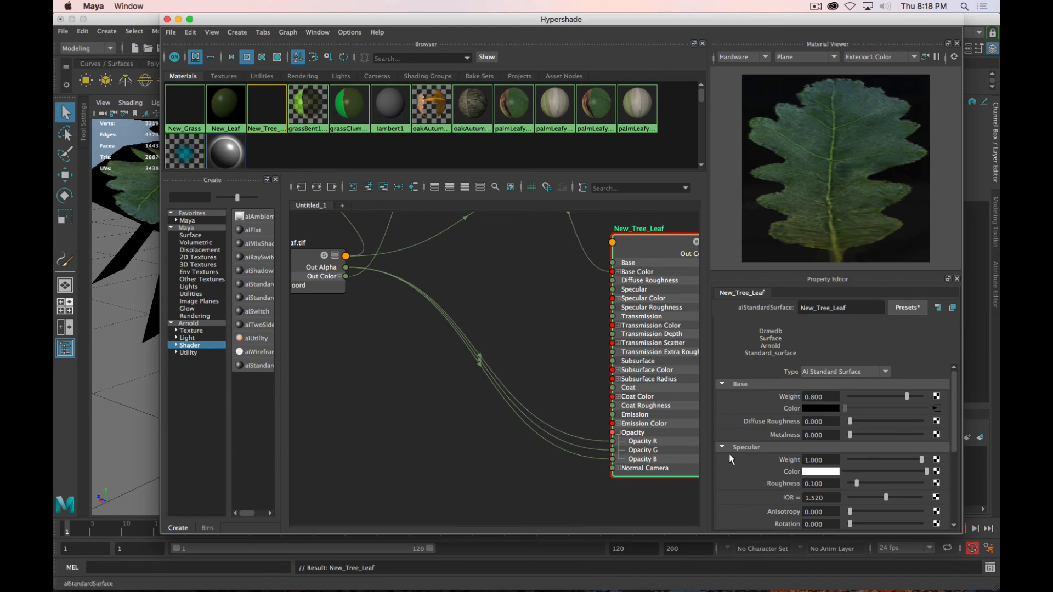
# Move the Hypershade window aside, select the oak leaf mesh and show its New_Tree_Leaf material attributes
pyautogui.scroll(-3, 774, 443)
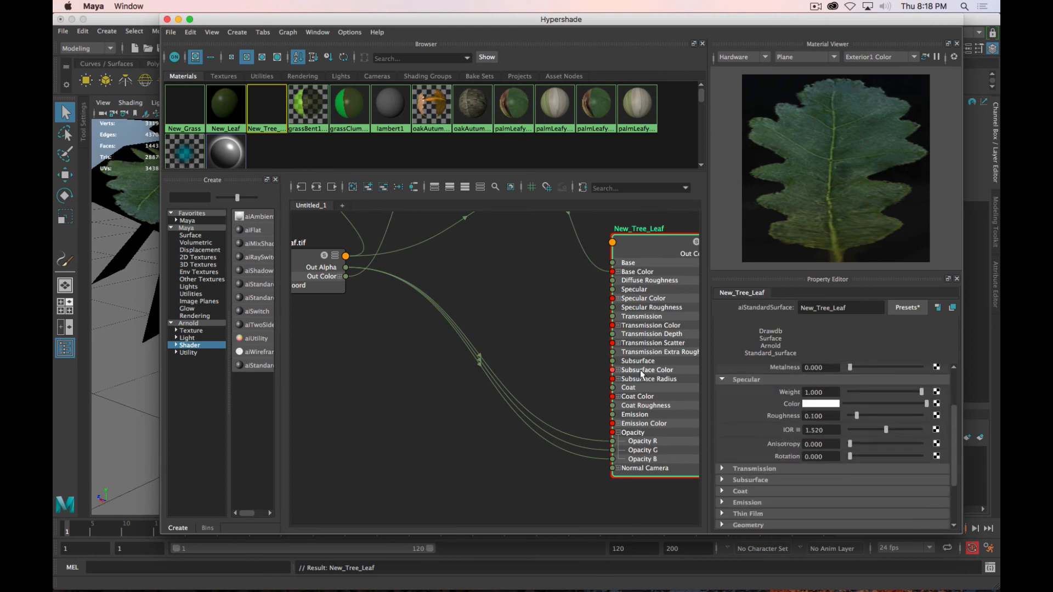
pyautogui.moveTo(577, 20); pyautogui.dragTo(0, 272)
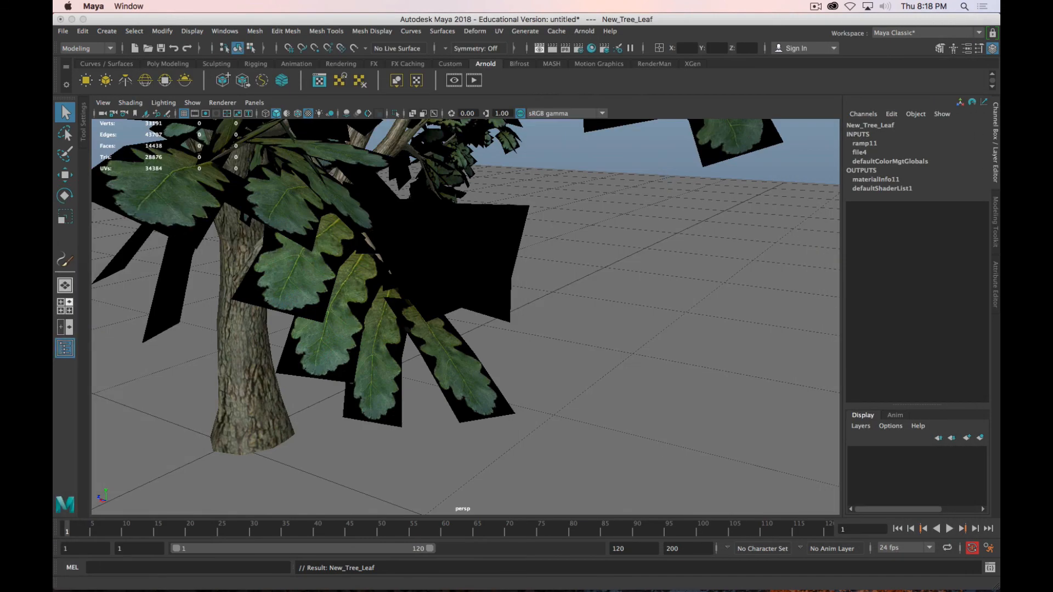
pyautogui.click(996, 284)
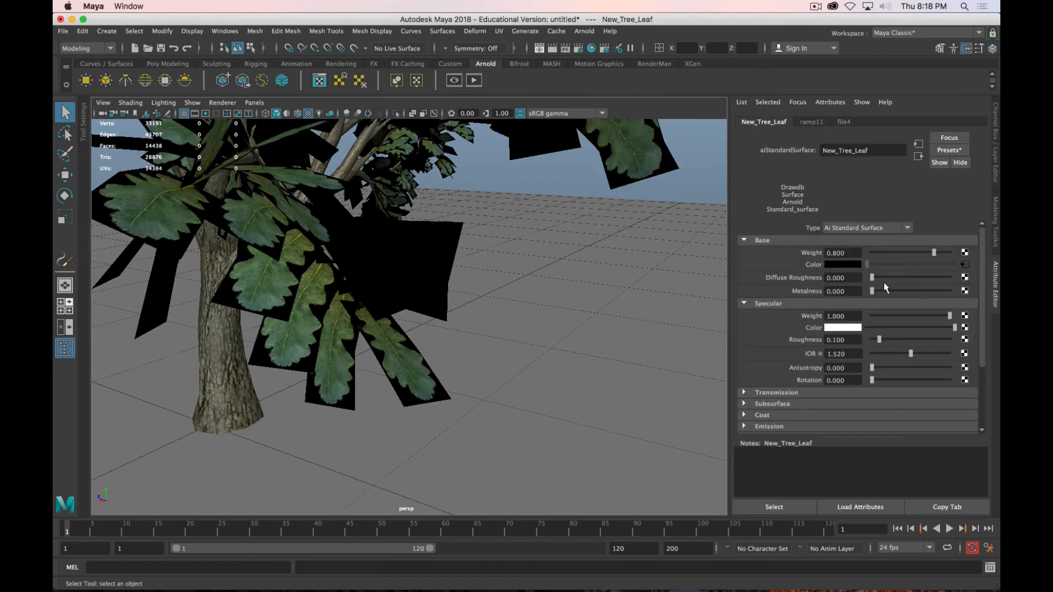
pyautogui.click(305, 325)
pyautogui.click(913, 122)
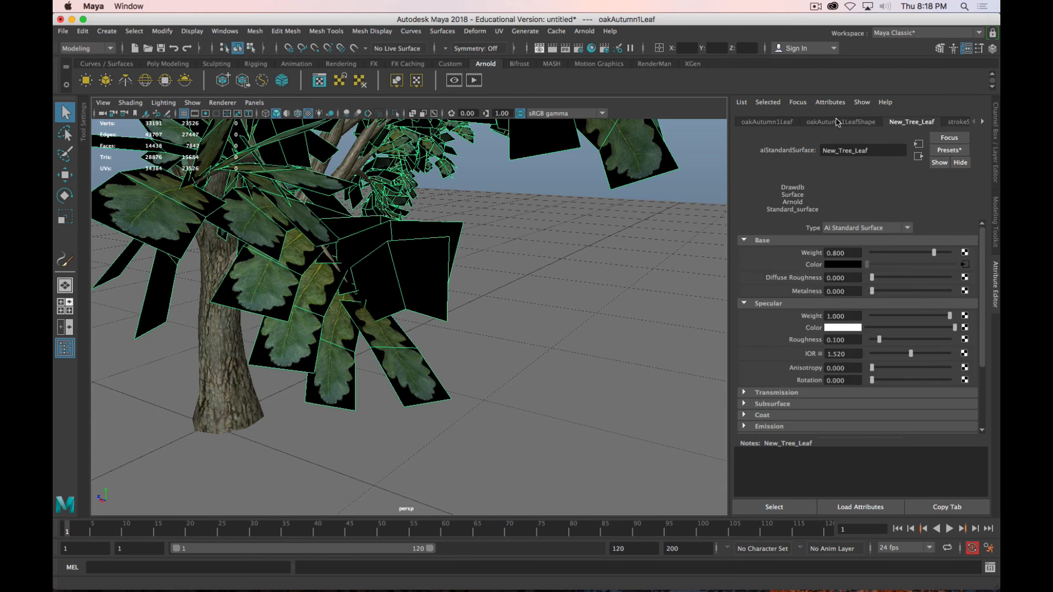
# Look through the New_Tree_Leaf material's Transmission, Geometry, Matte and Advanced settings for an opacity option
pyautogui.click(838, 122)
pyautogui.click(904, 123)
pyautogui.scroll(-2, 781, 326)
pyautogui.scroll(2, 781, 327)
pyautogui.scroll(-3, 781, 327)
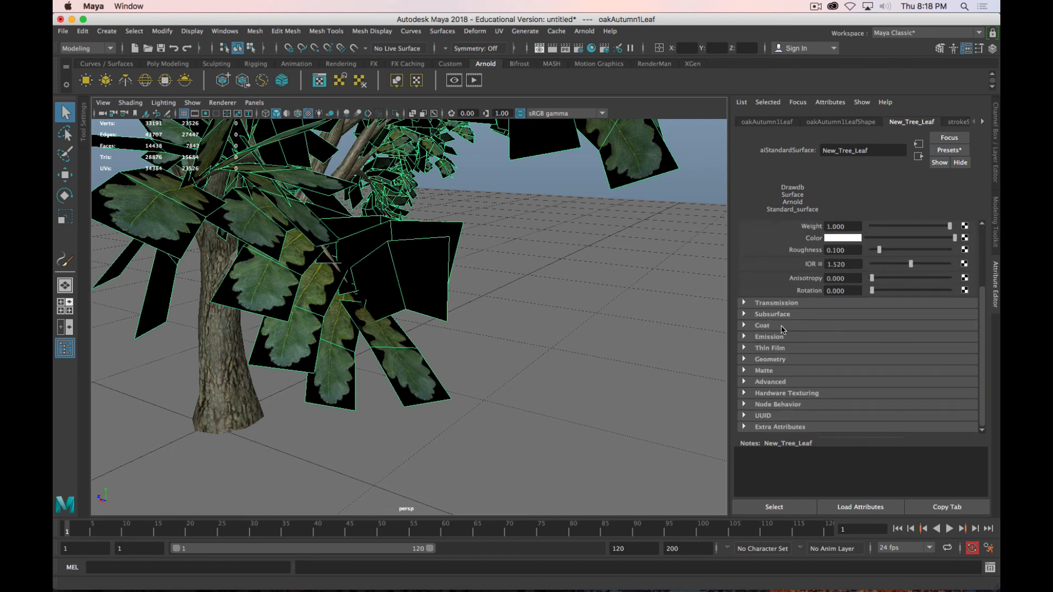
pyautogui.click(744, 382)
pyautogui.scroll(-2, 754, 384)
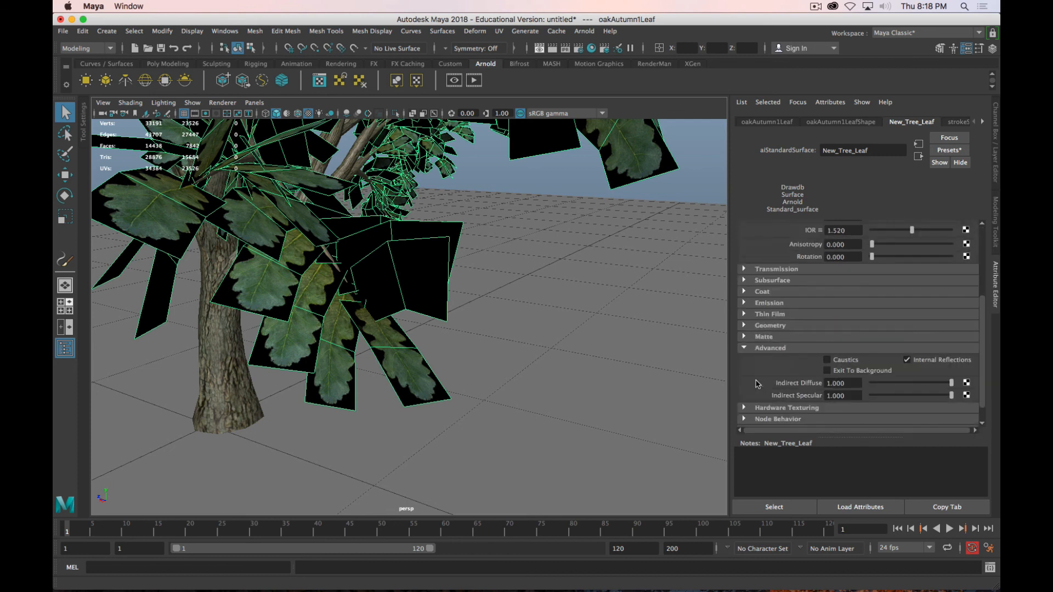
pyautogui.click(744, 304)
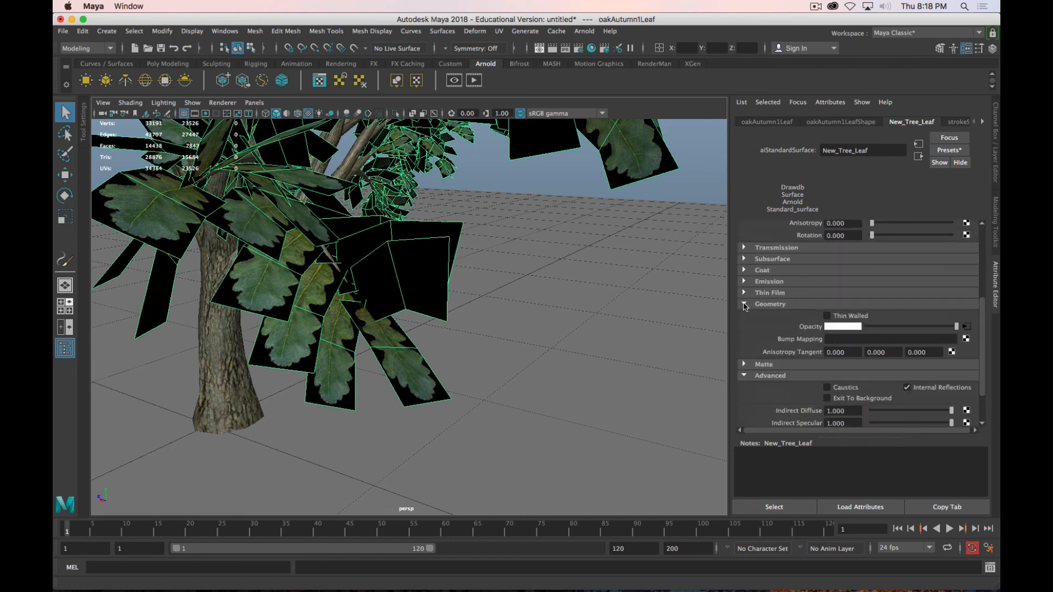
pyautogui.click(744, 365)
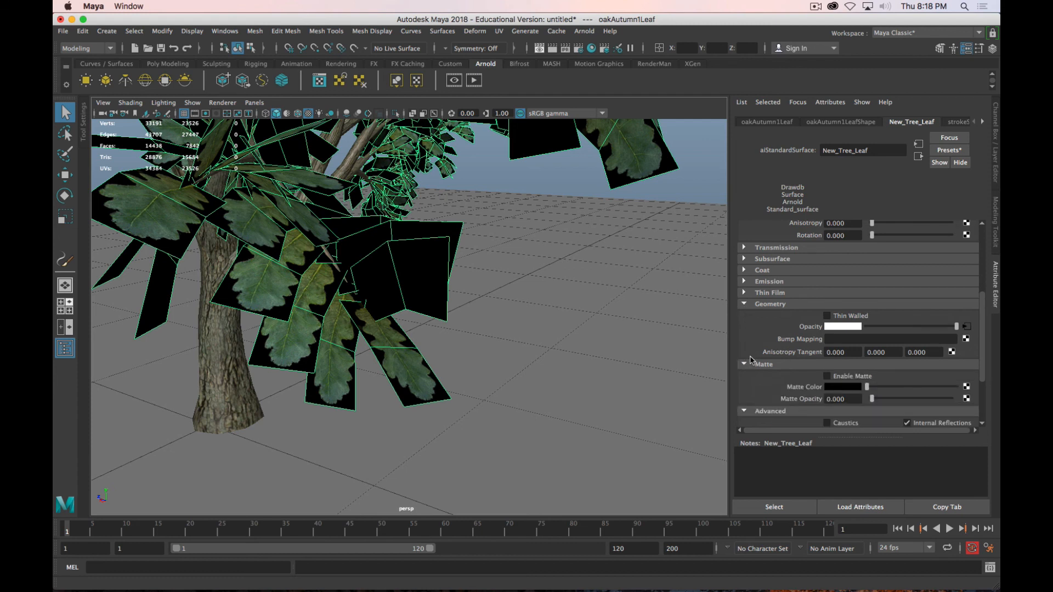
pyautogui.click(744, 248)
pyautogui.scroll(-5, 756, 327)
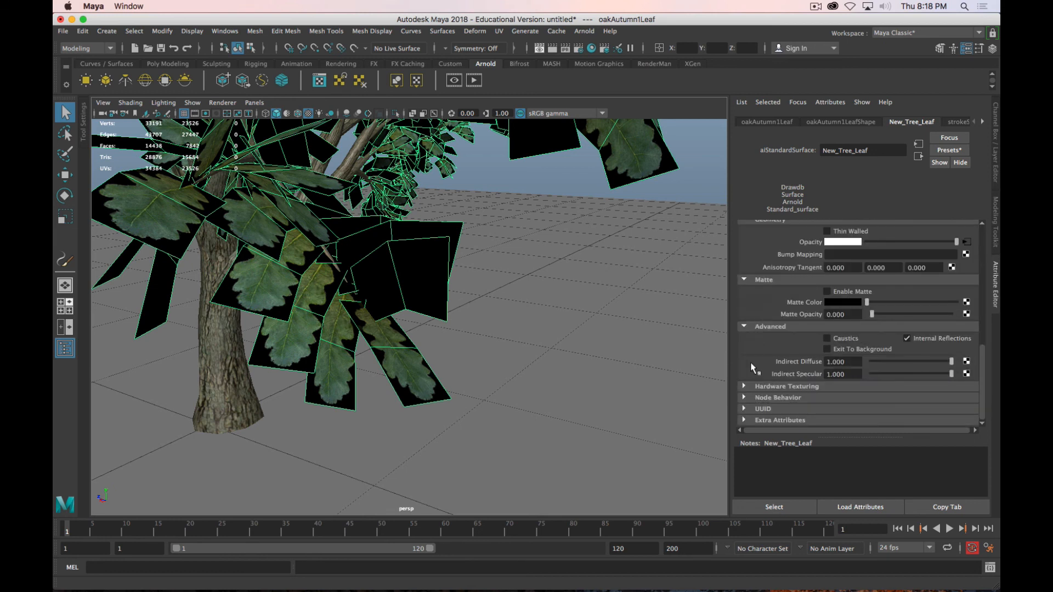
# Turn off Opaque in the Arnold settings of oakAutumn1LeafShape with the Arnold RenderView open
pyautogui.click(816, 6)
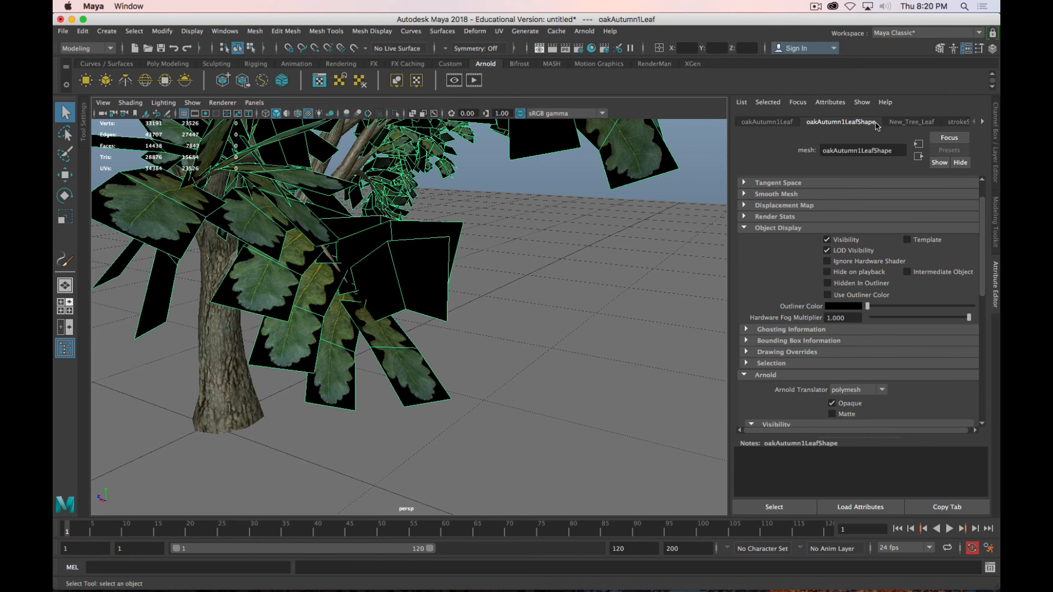
pyautogui.click(744, 228)
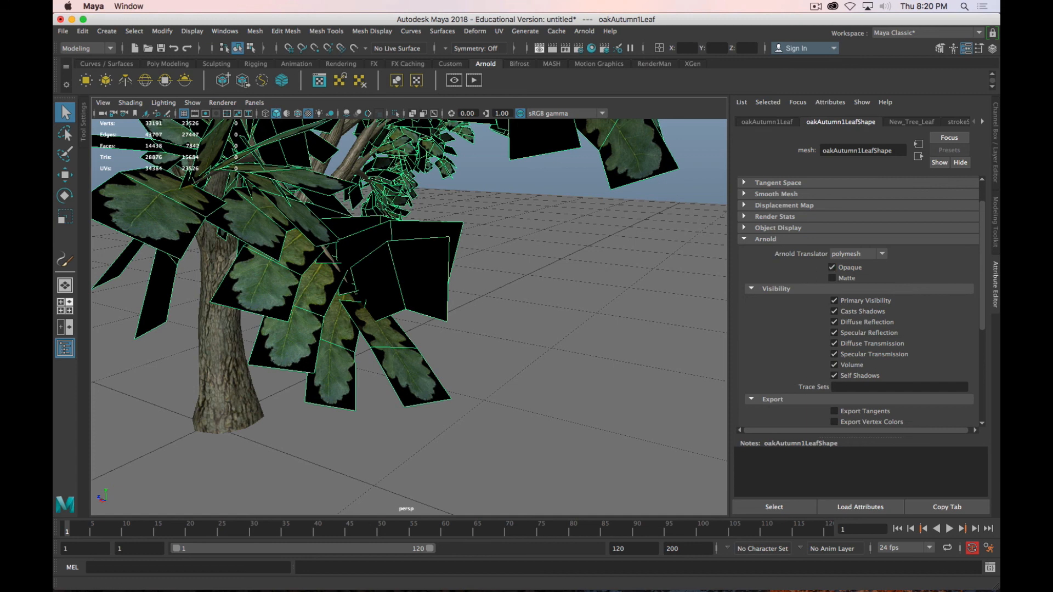
pyautogui.moveTo(54, 95); pyautogui.dragTo(58, 262)
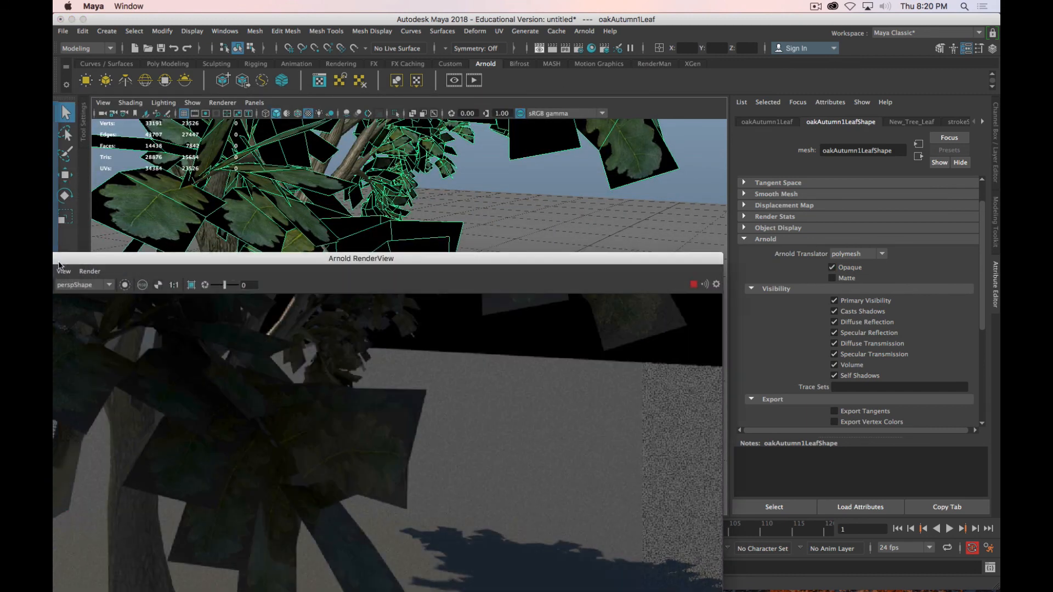
pyautogui.click(832, 267)
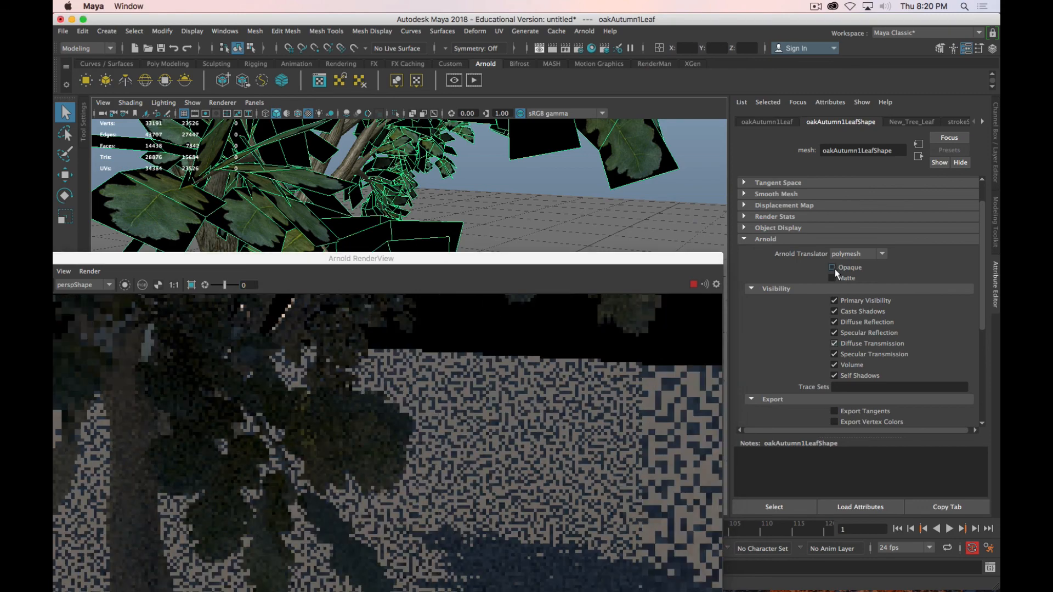
# Examine the transparency around the oak's lower leaves and their shadows in the Arnold RenderView
pyautogui.moveTo(419, 260); pyautogui.dragTo(644, 100)
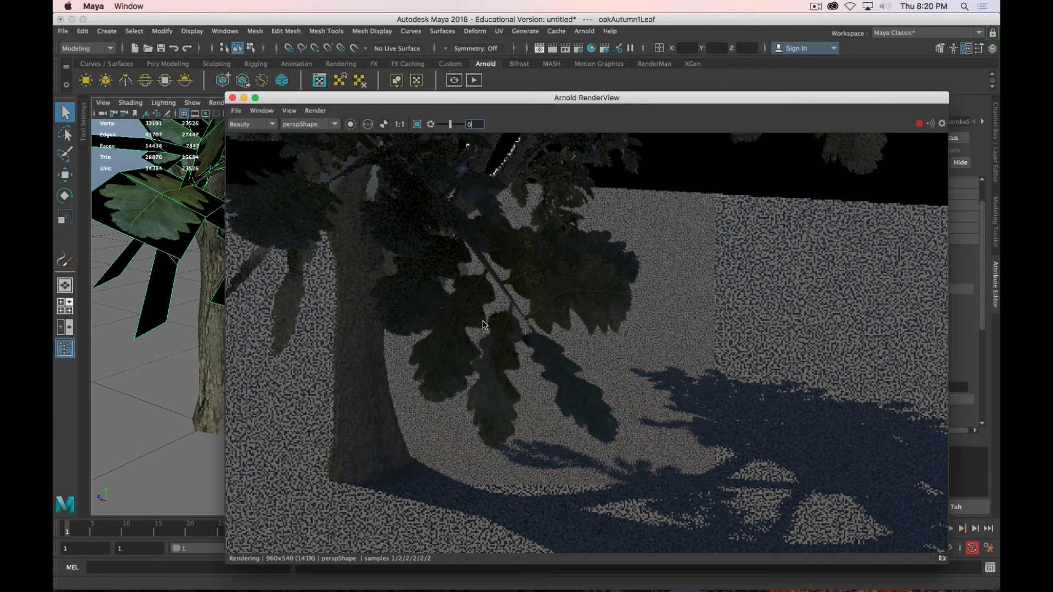
pyautogui.click(591, 49)
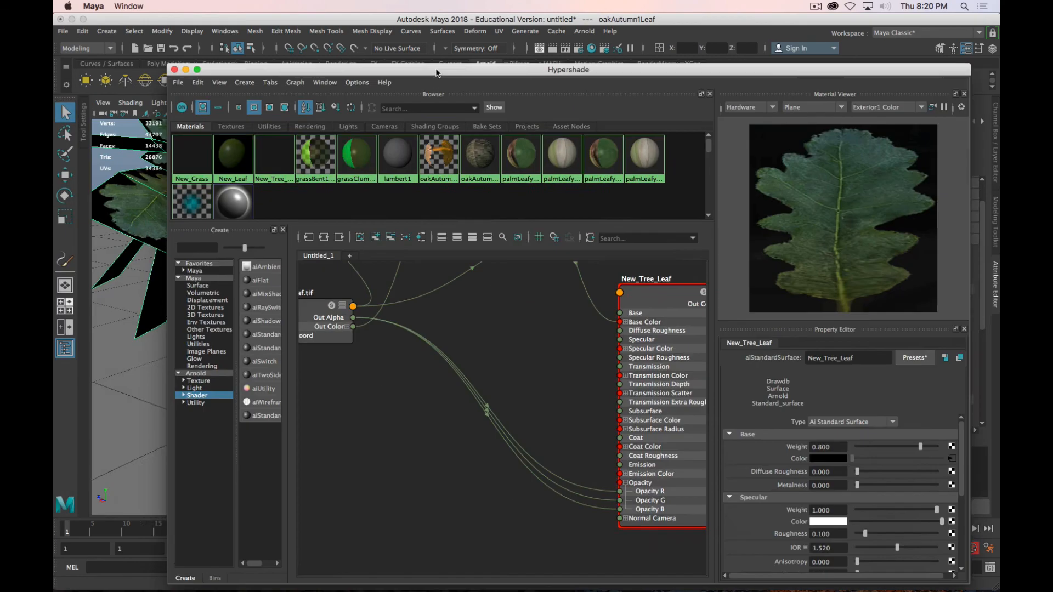
pyautogui.moveTo(437, 73); pyautogui.dragTo(458, 68)
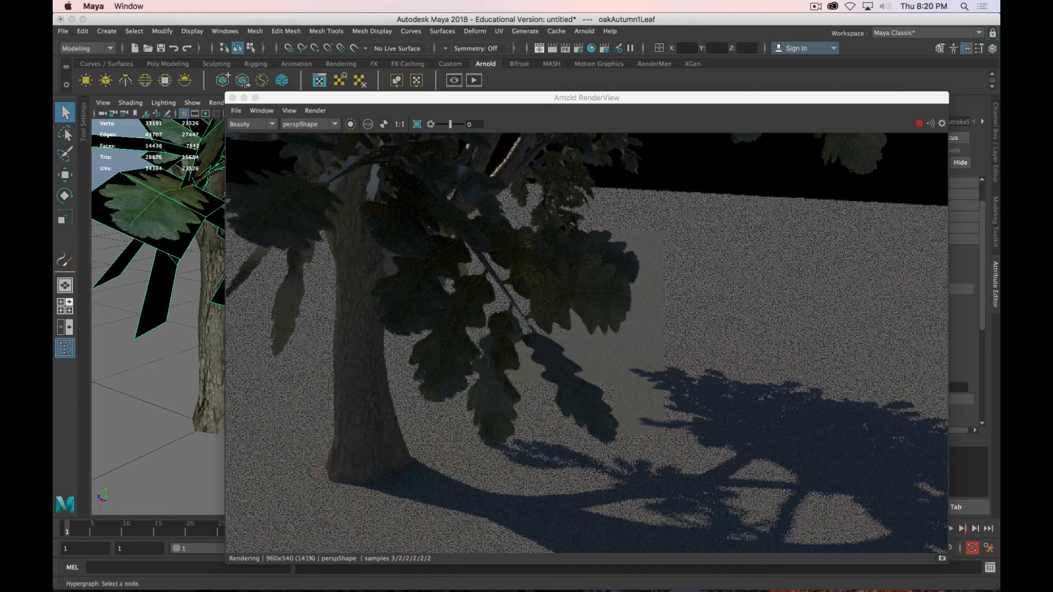
pyautogui.moveTo(632, 103); pyautogui.dragTo(427, 117)
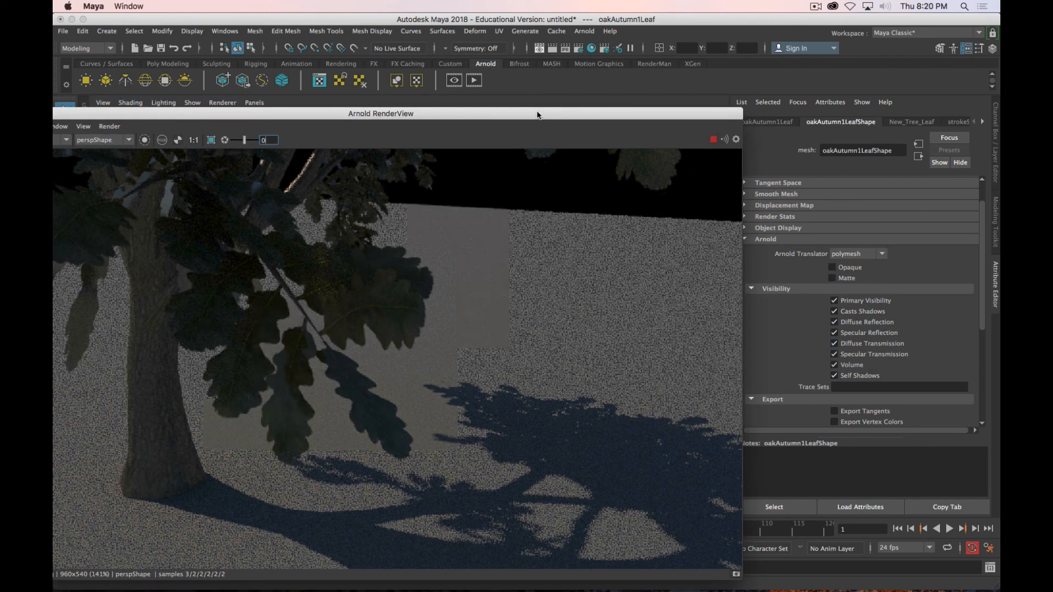
pyautogui.moveTo(537, 113); pyautogui.dragTo(692, 95)
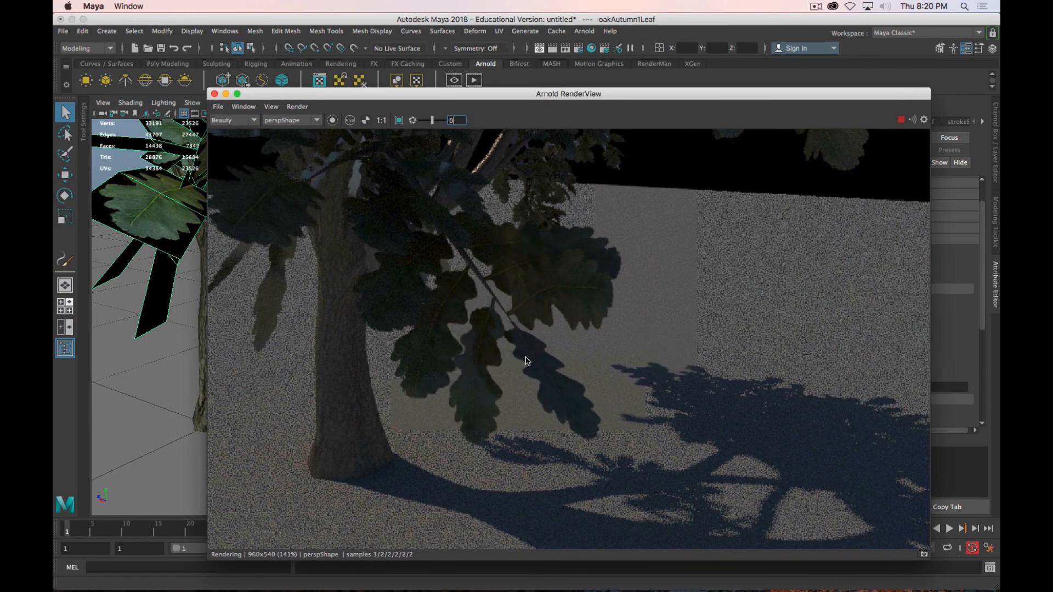
# Frame the whole oak tree, inspect its Arnold render and move the render window out of the way
pyautogui.scroll(1, 535, 347)
pyautogui.scroll(-3, 534, 346)
pyautogui.scroll(2, 346, 212)
pyautogui.press('f')
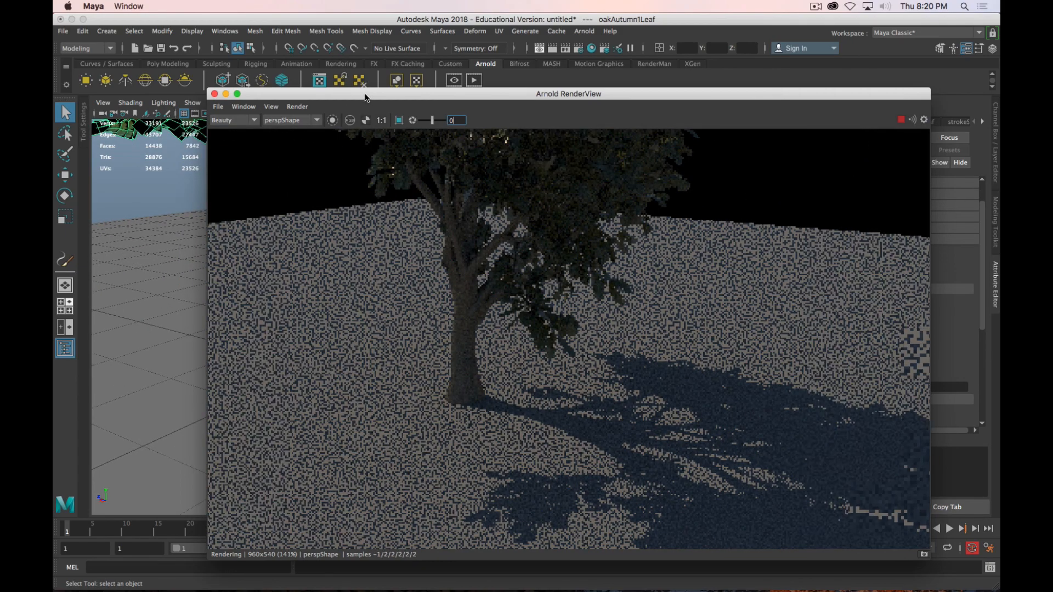
pyautogui.moveTo(365, 96); pyautogui.dragTo(475, 338)
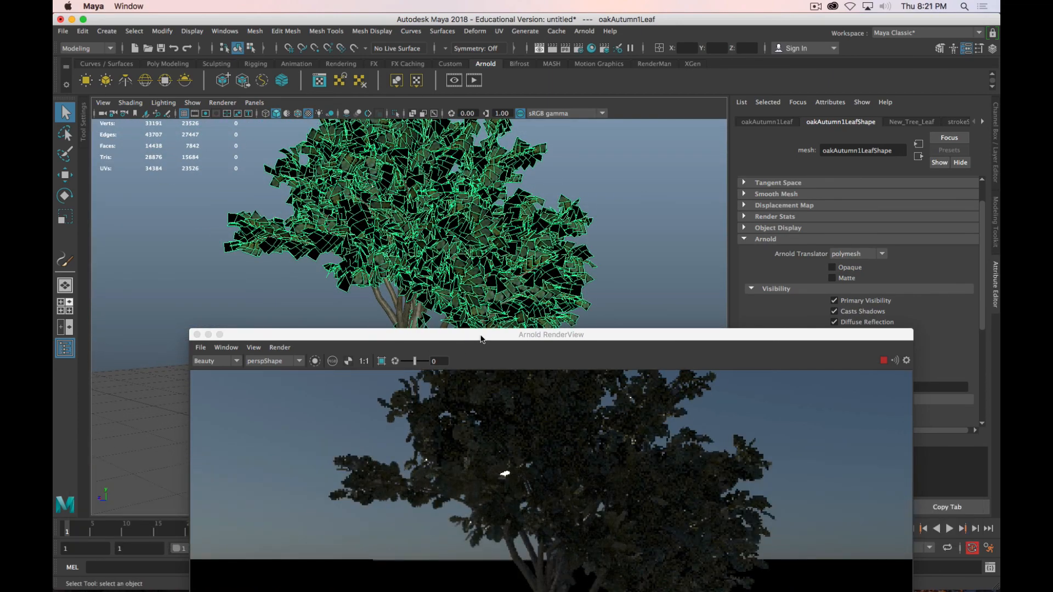
pyautogui.moveTo(481, 337); pyautogui.dragTo(452, 72)
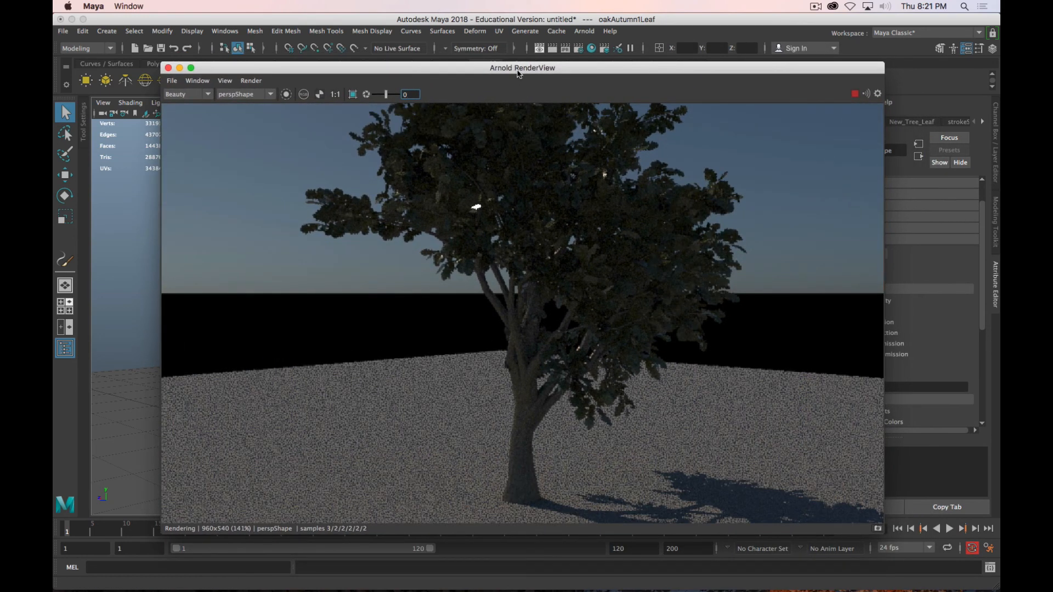
pyautogui.moveTo(519, 73); pyautogui.dragTo(55, 99)
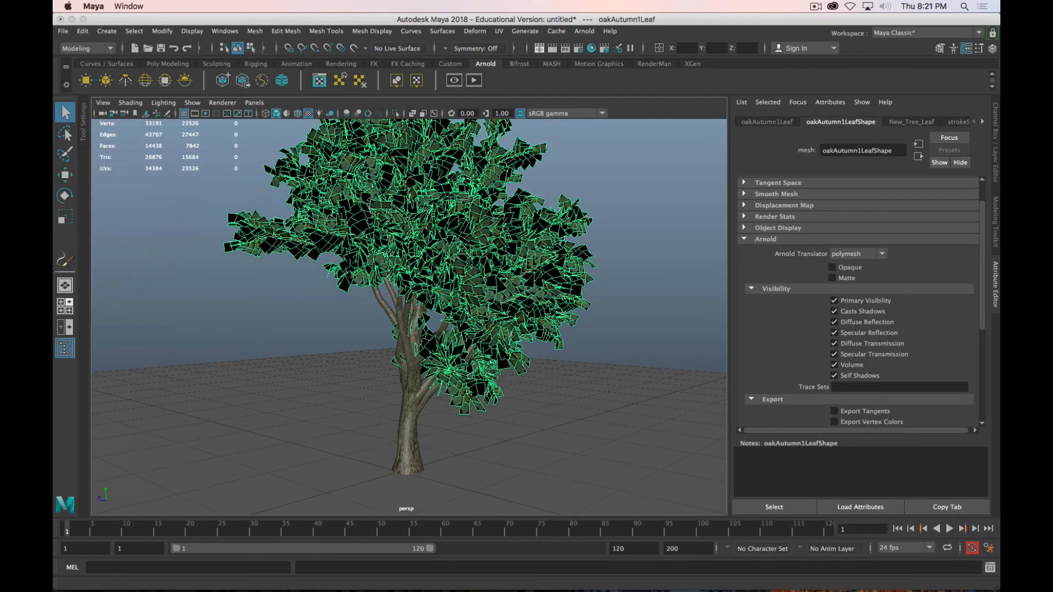